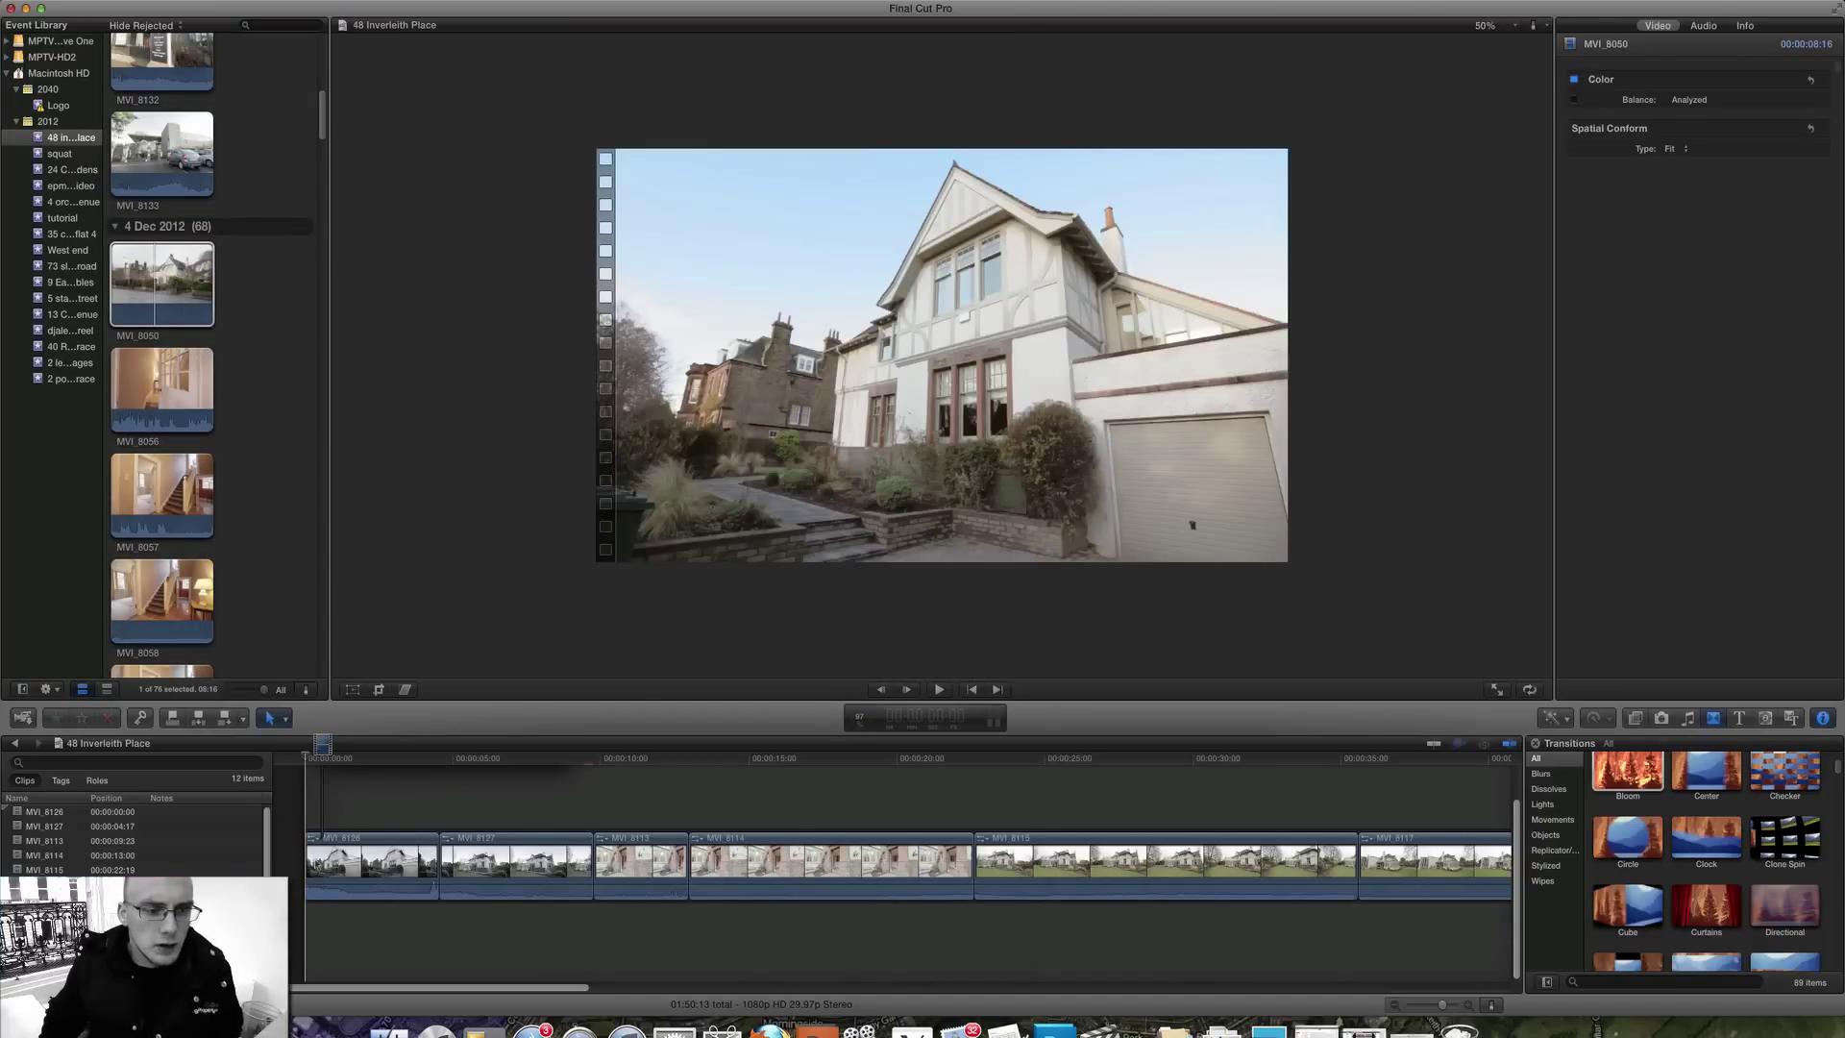
Place MVI_8050 at the start of the timeline and trim both its ends down to 05:11.
drag(162, 288, 320, 865)
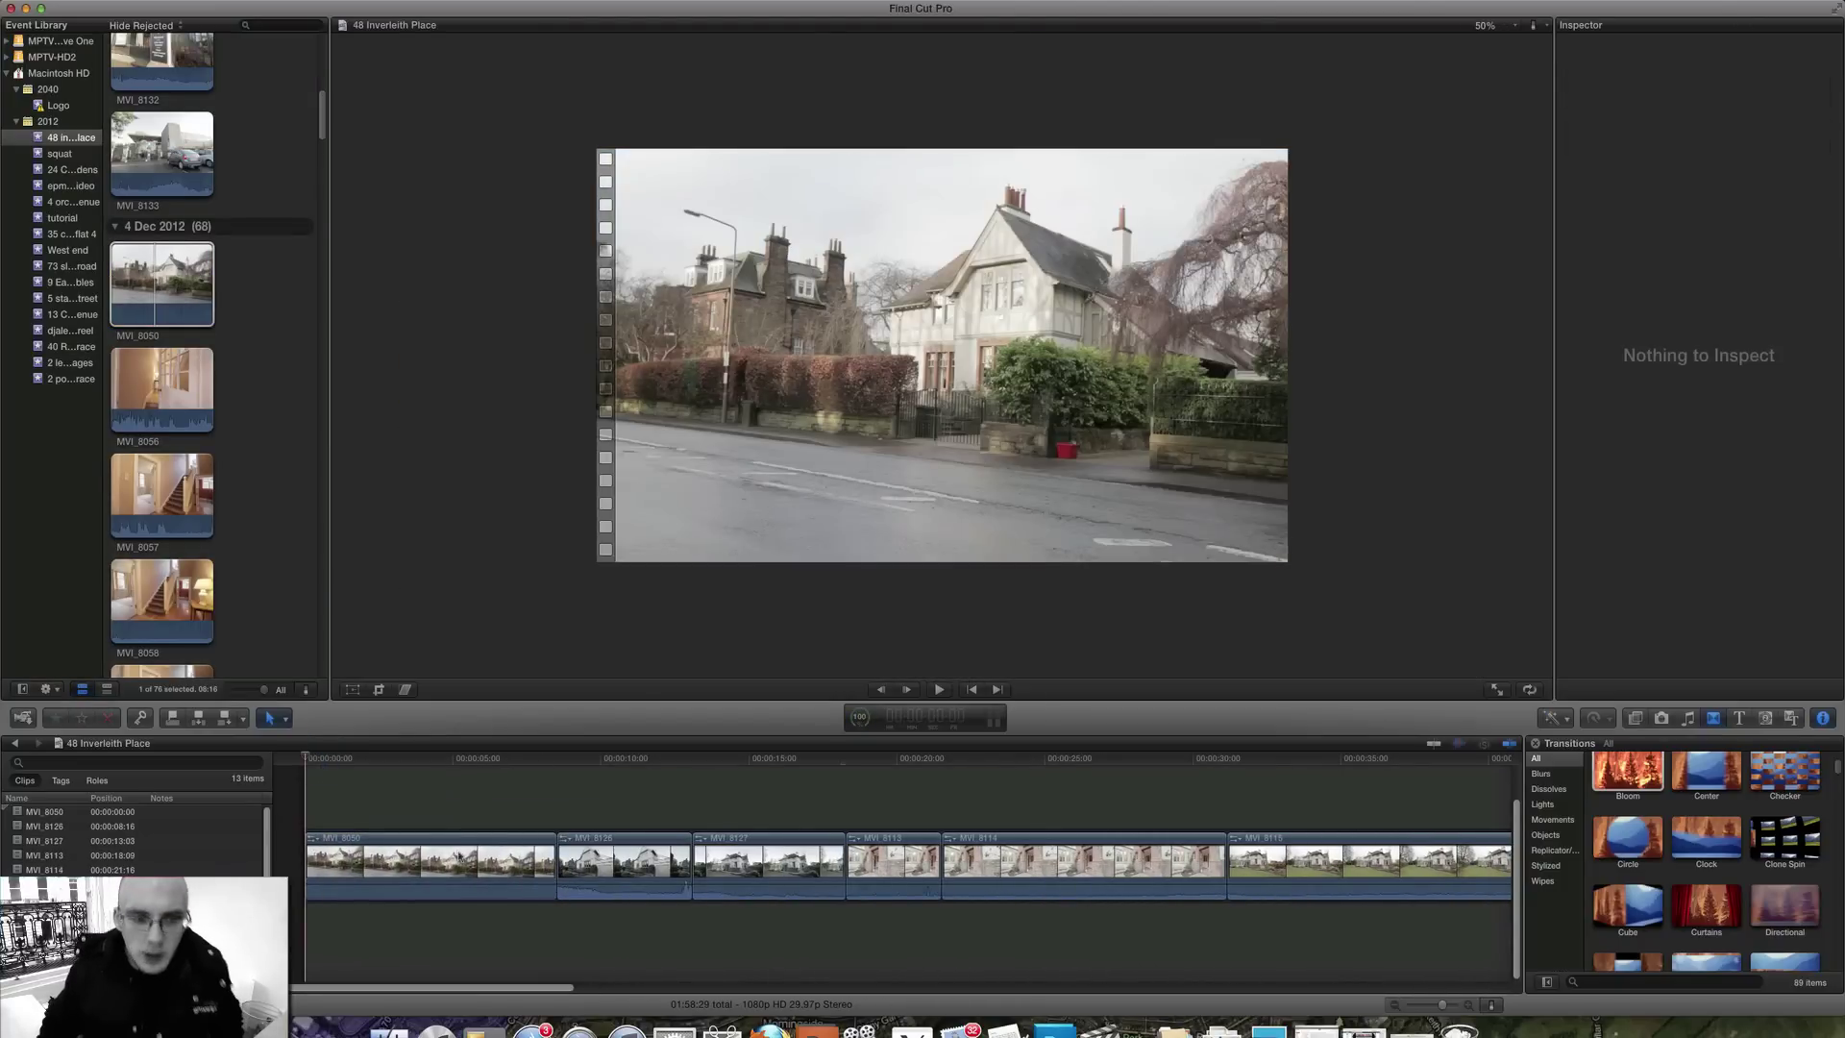
click(463, 858)
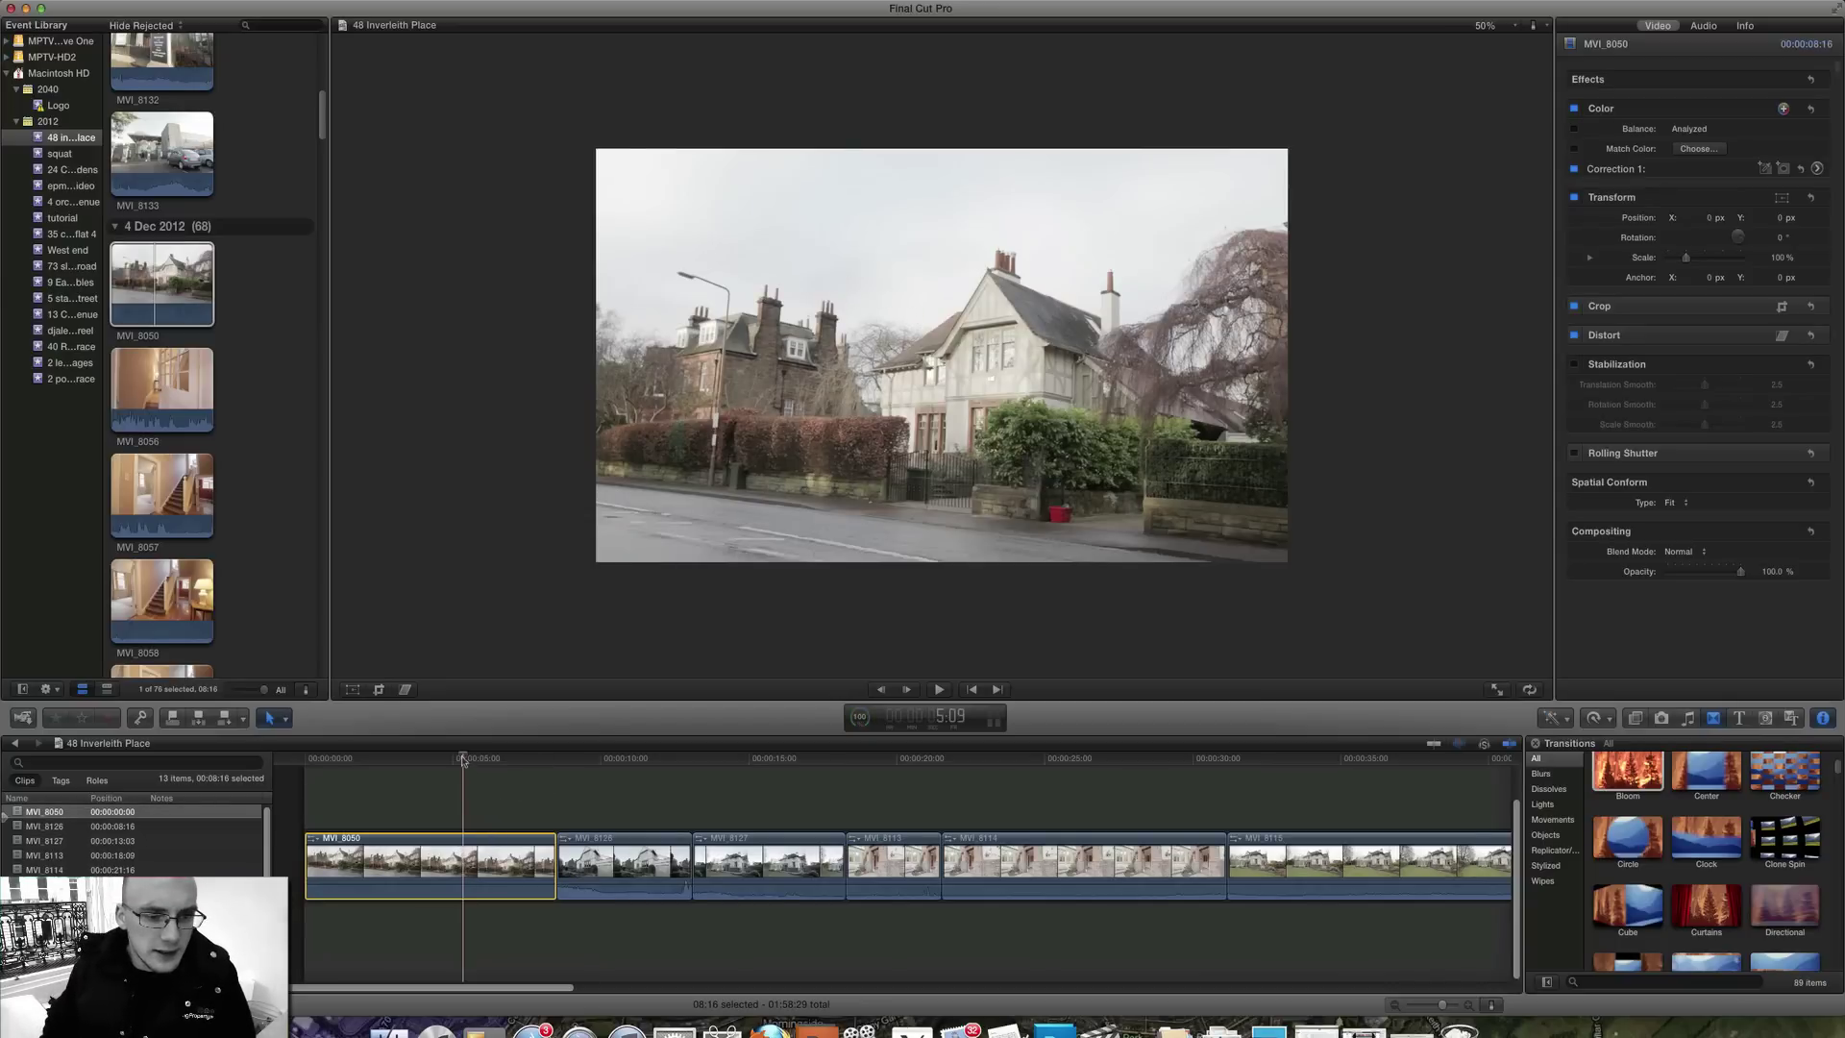
drag(462, 759, 369, 766)
drag(308, 862, 369, 862)
drag(556, 865, 524, 869)
click(469, 863)
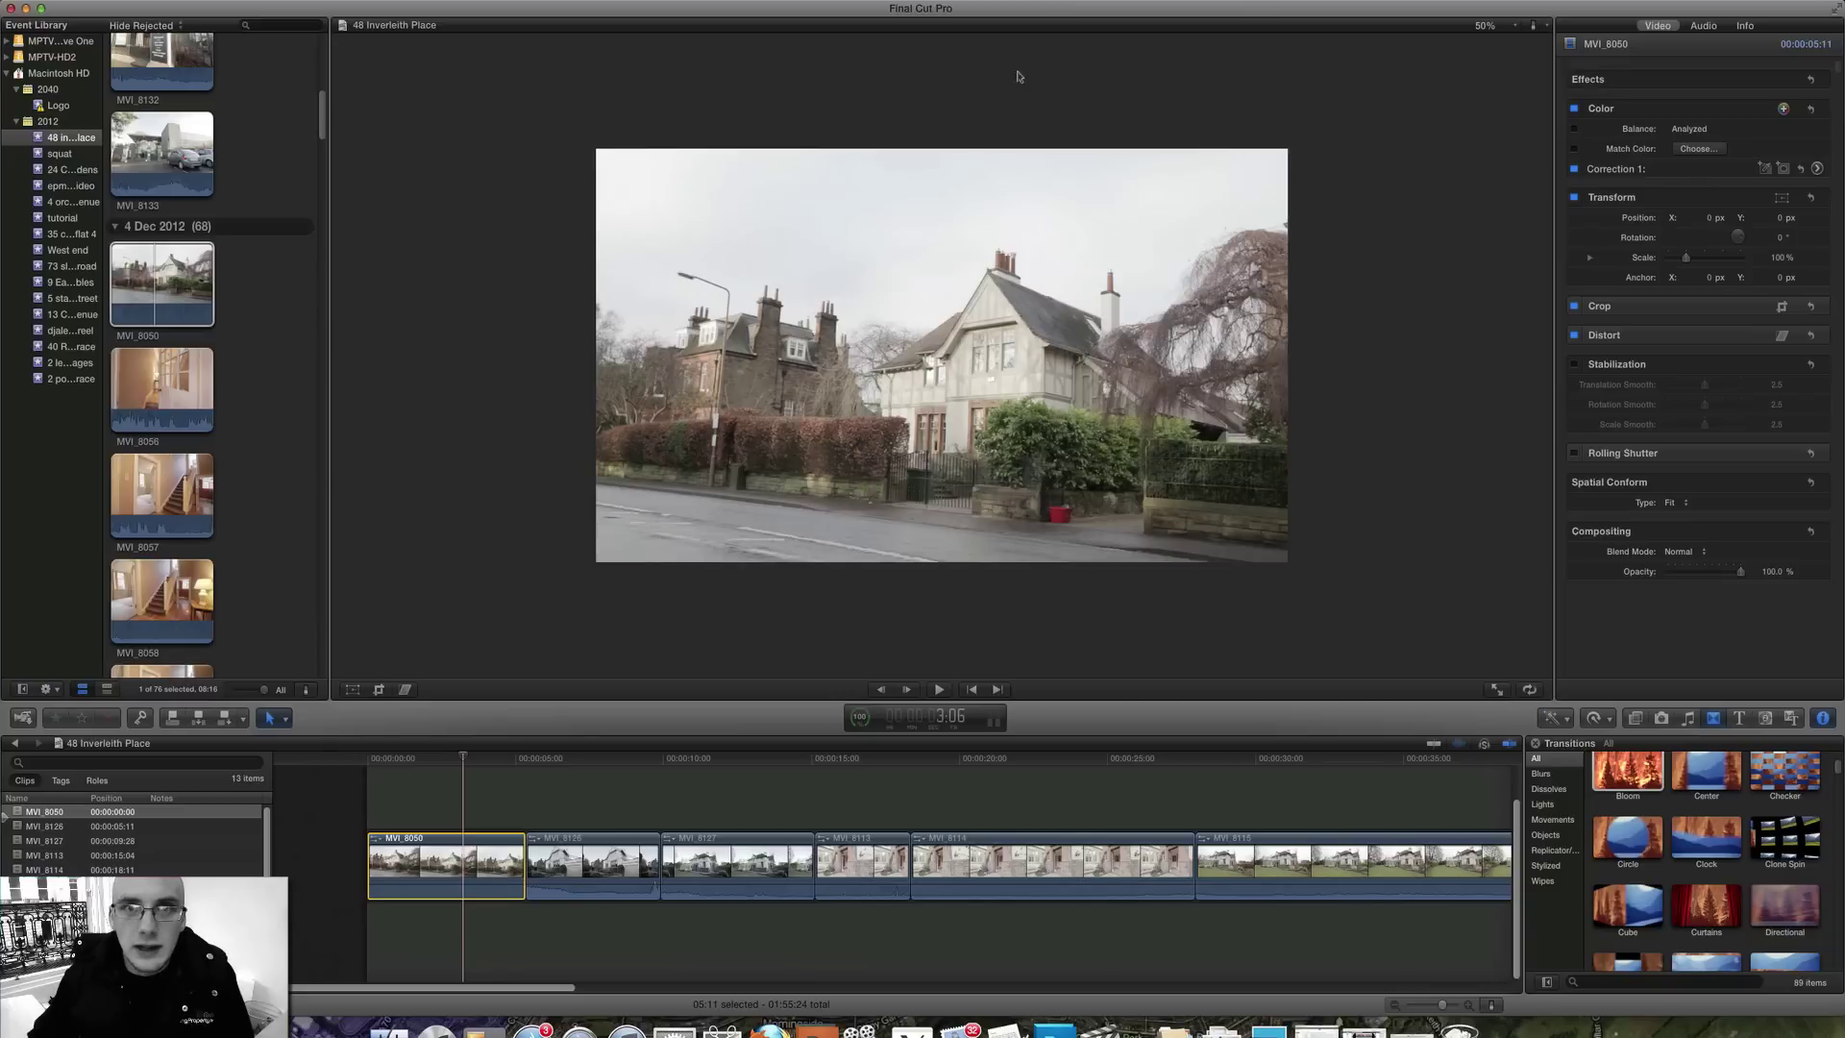
Fit the house shot to the viewer, play the clip from its start, then scrub back to 1:02.
click(1487, 32)
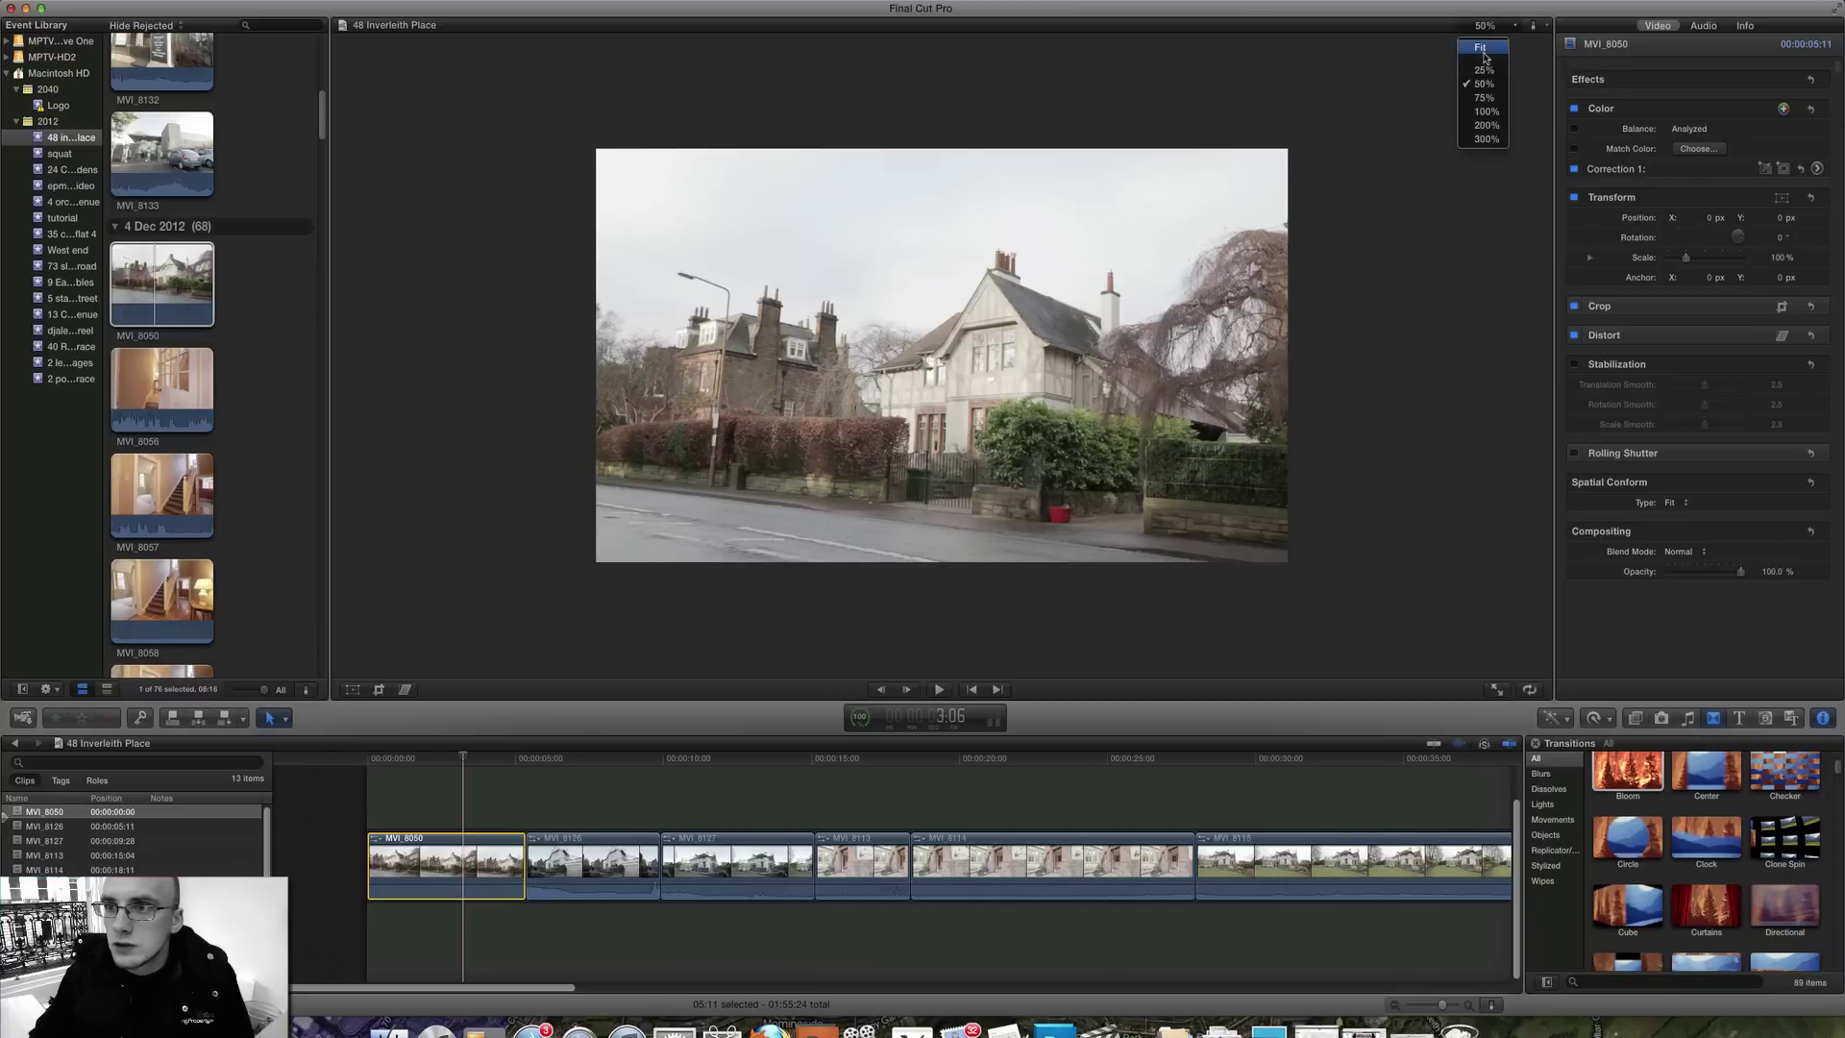
click(1483, 60)
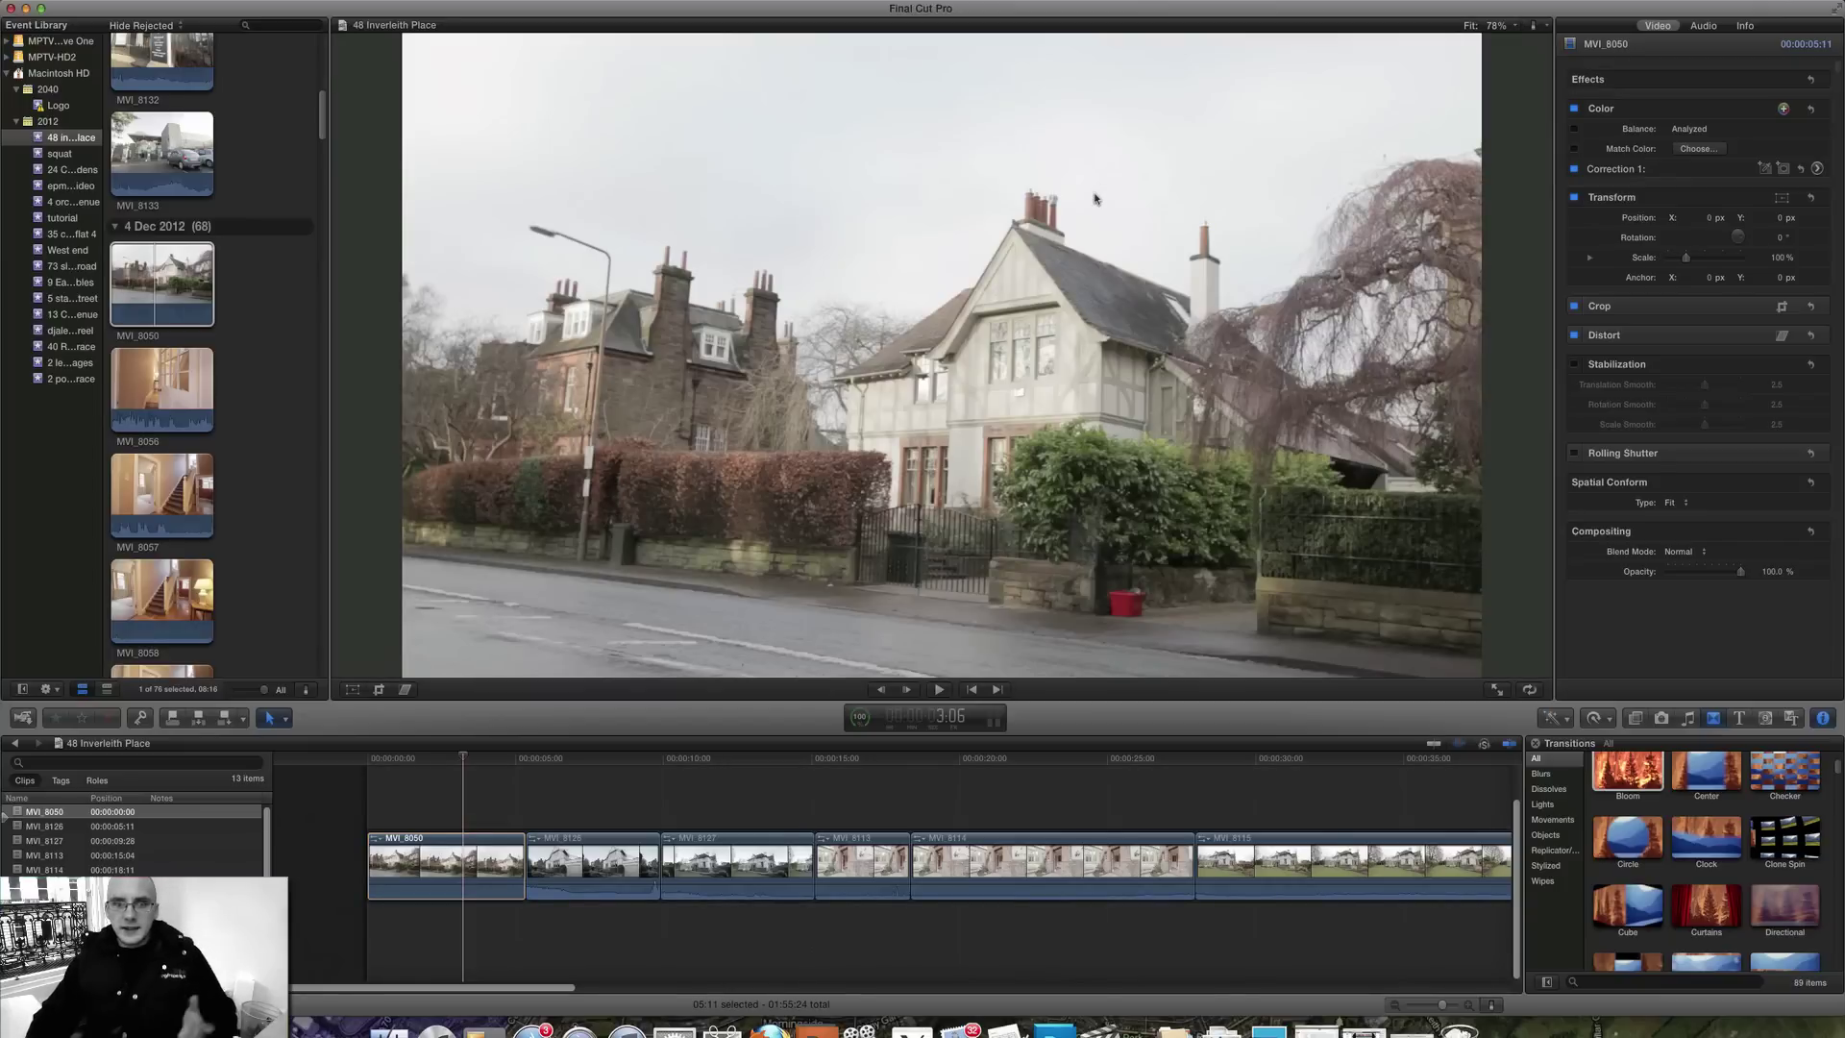
click(368, 762)
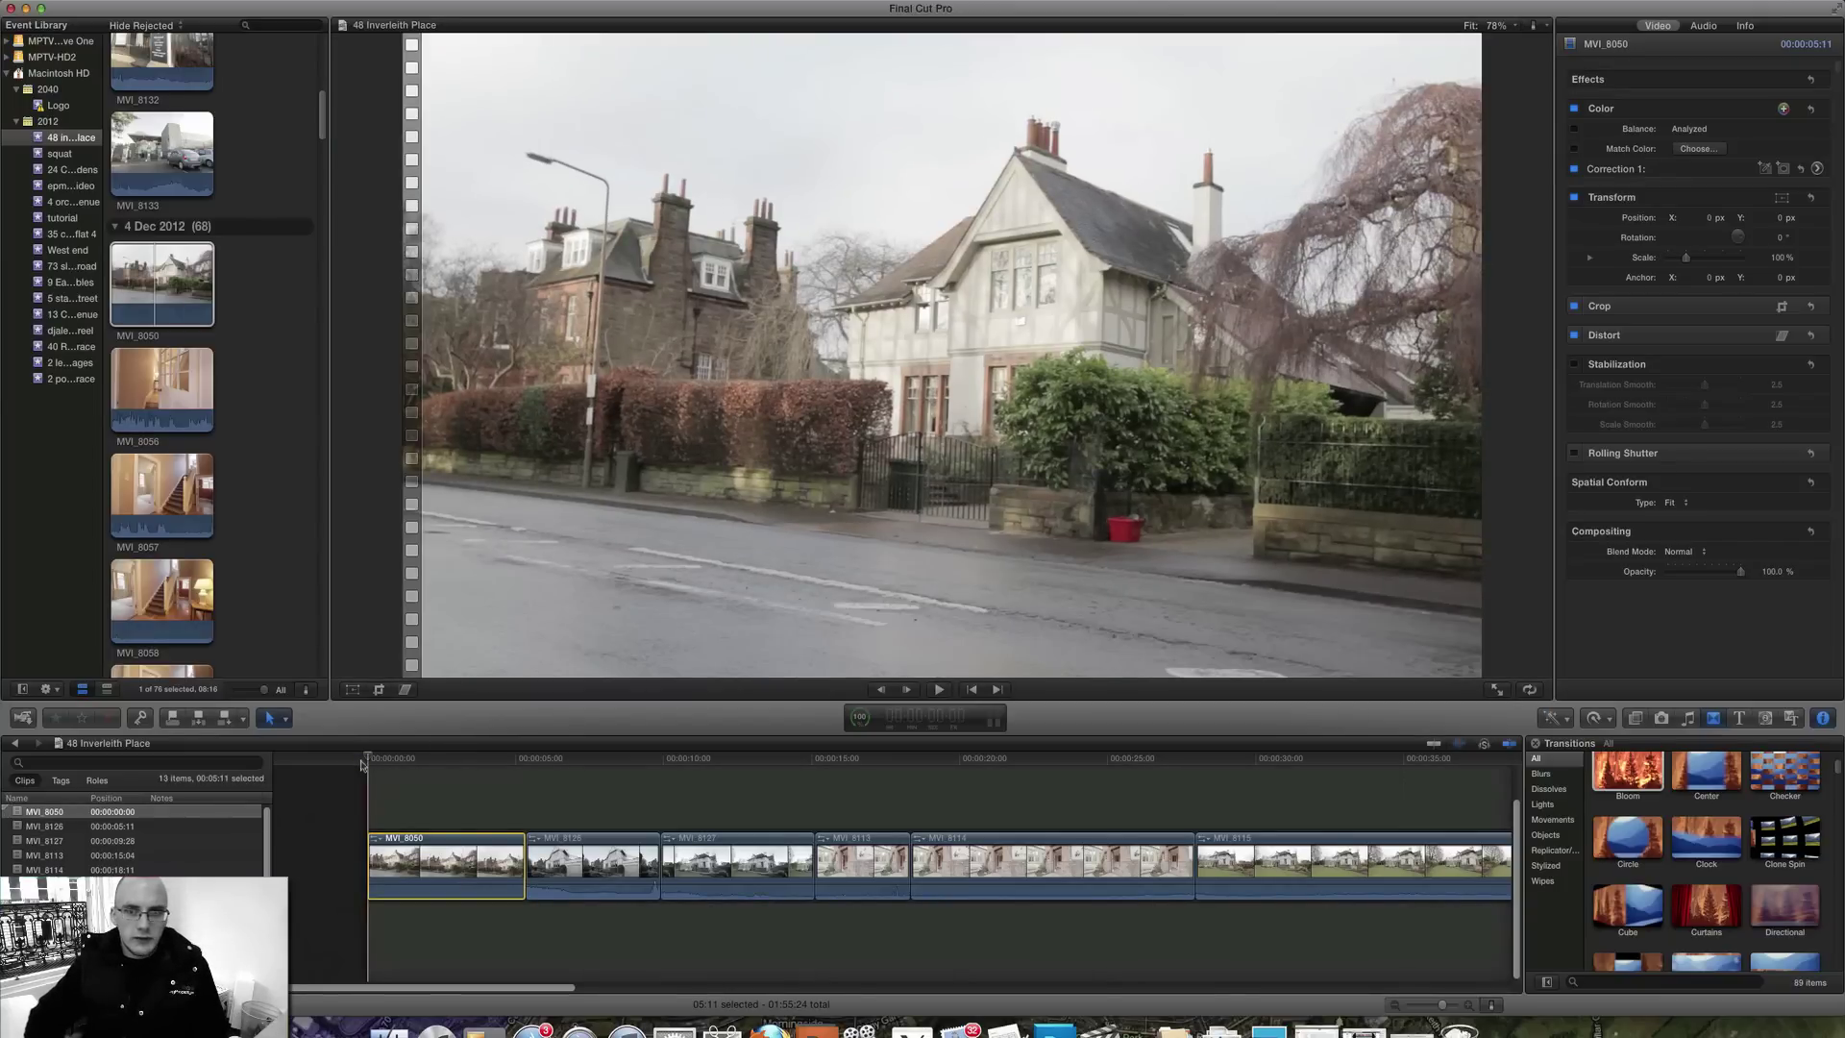
key(space)
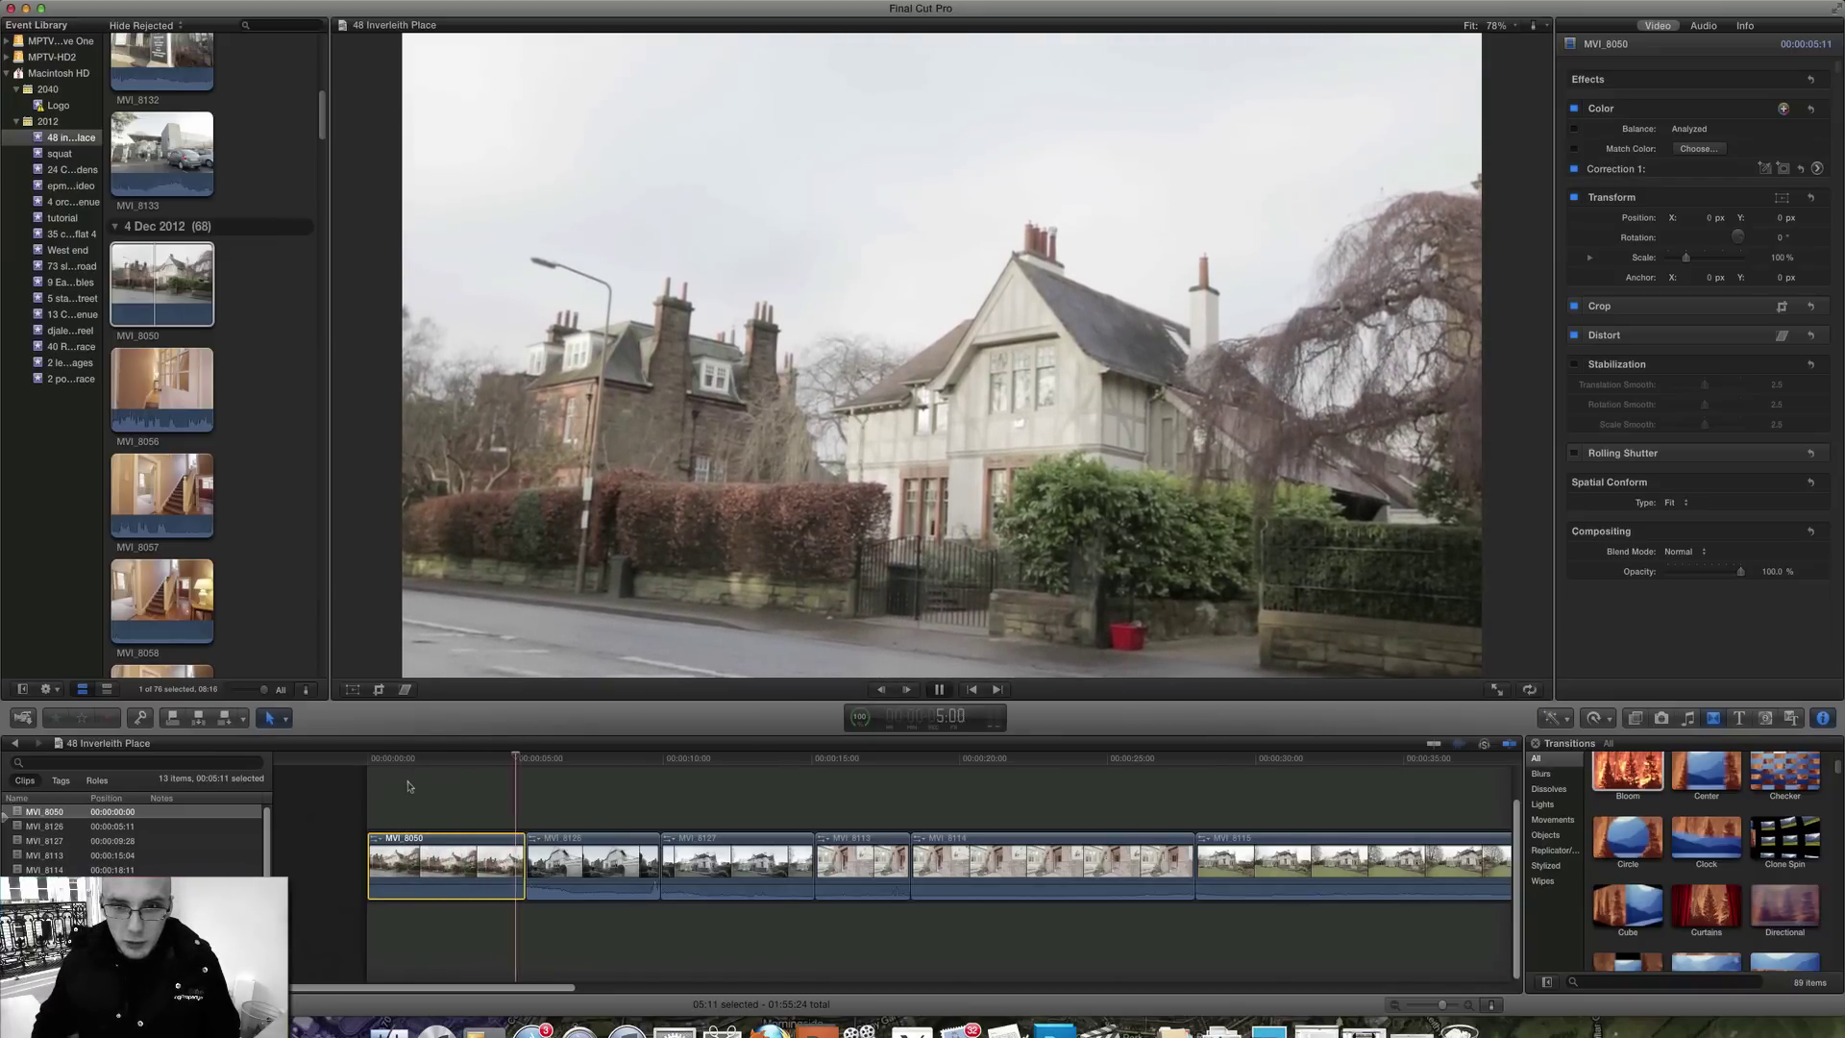
key(space)
drag(390, 759, 402, 759)
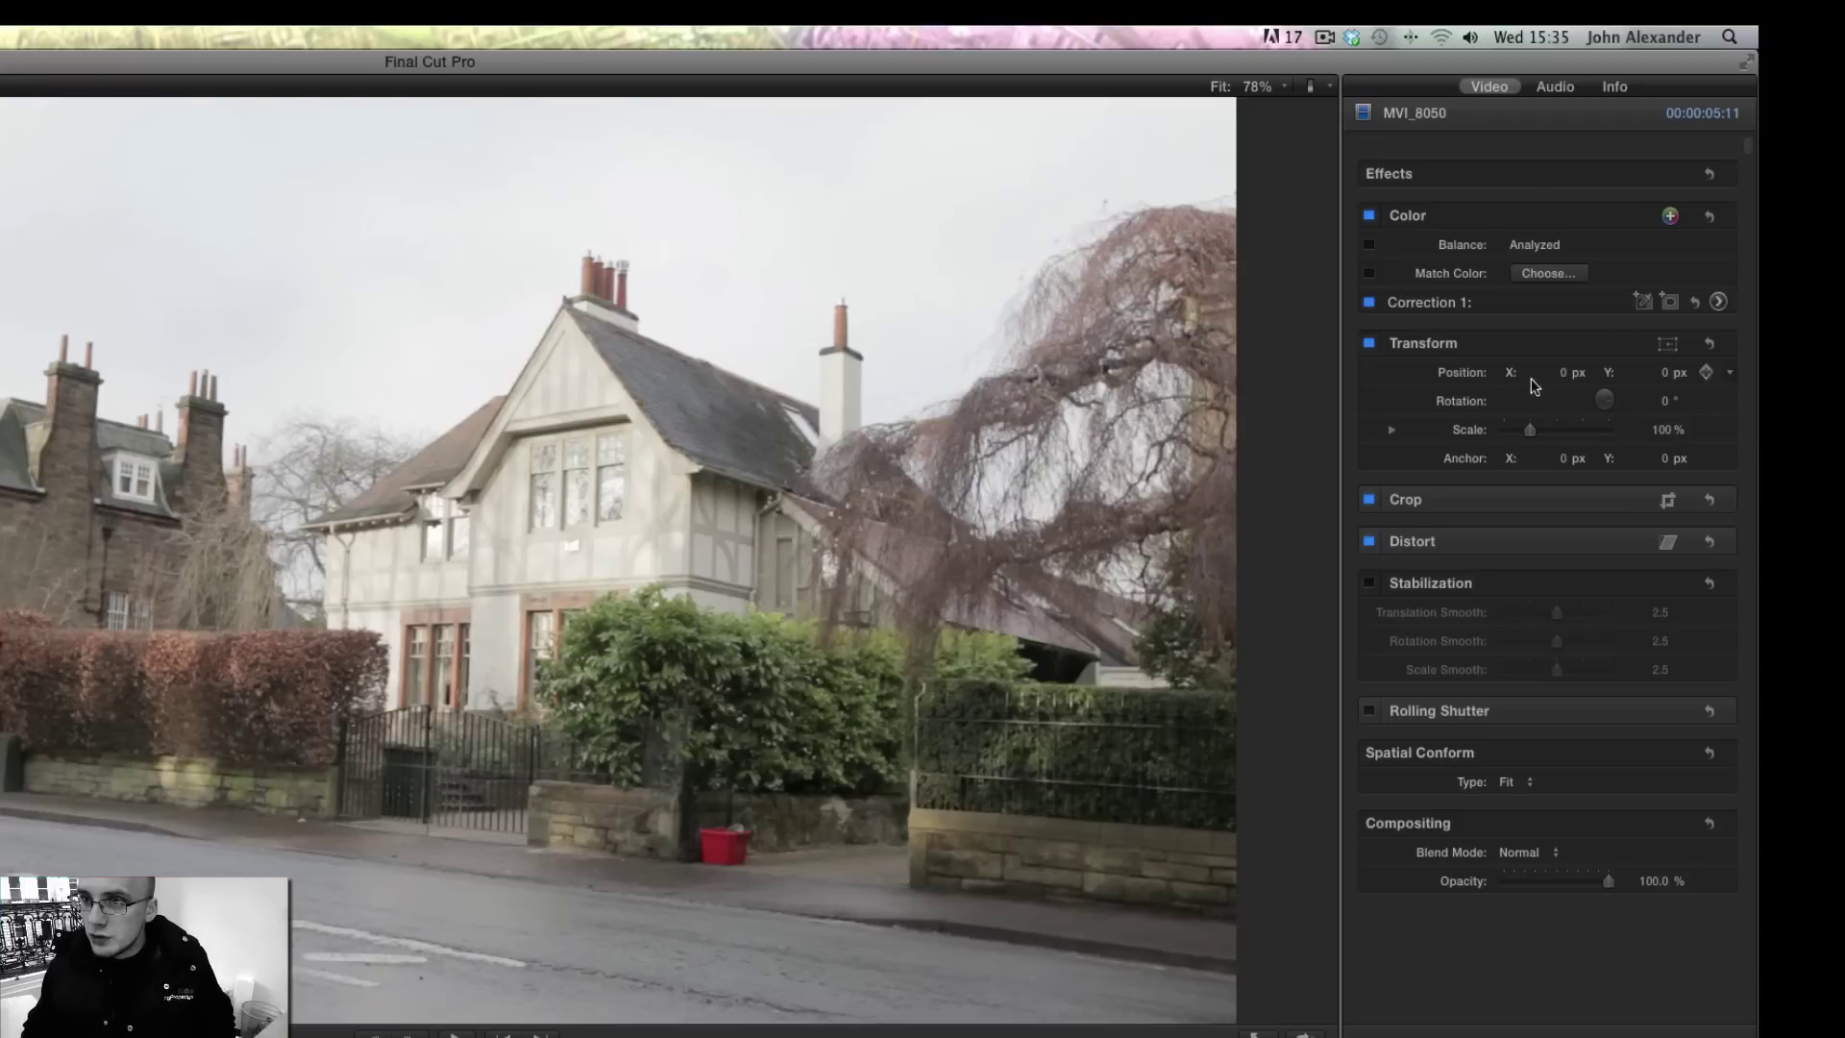
Rotate MVI_8050 by 2° and scale it to 107%, then scrub the timeline to check it.
drag(1664, 401, 1572, 436)
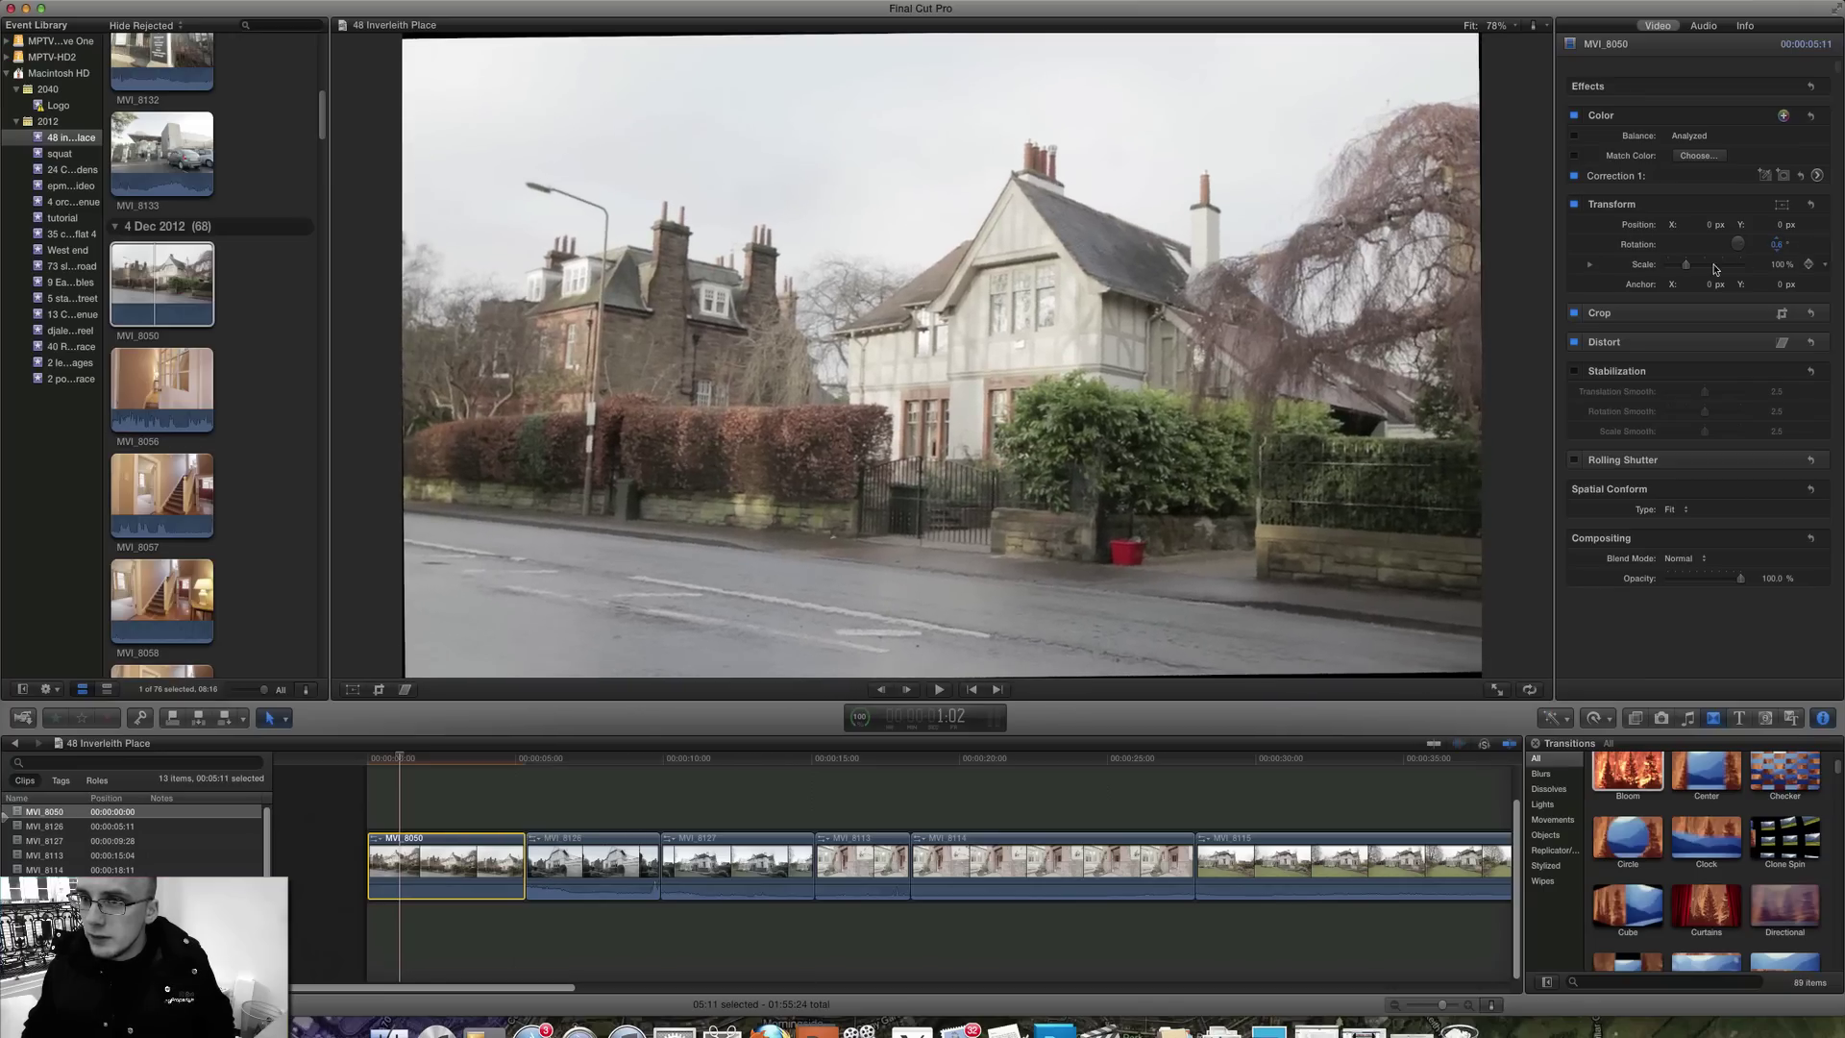
scroll(1730, 264, down, 1)
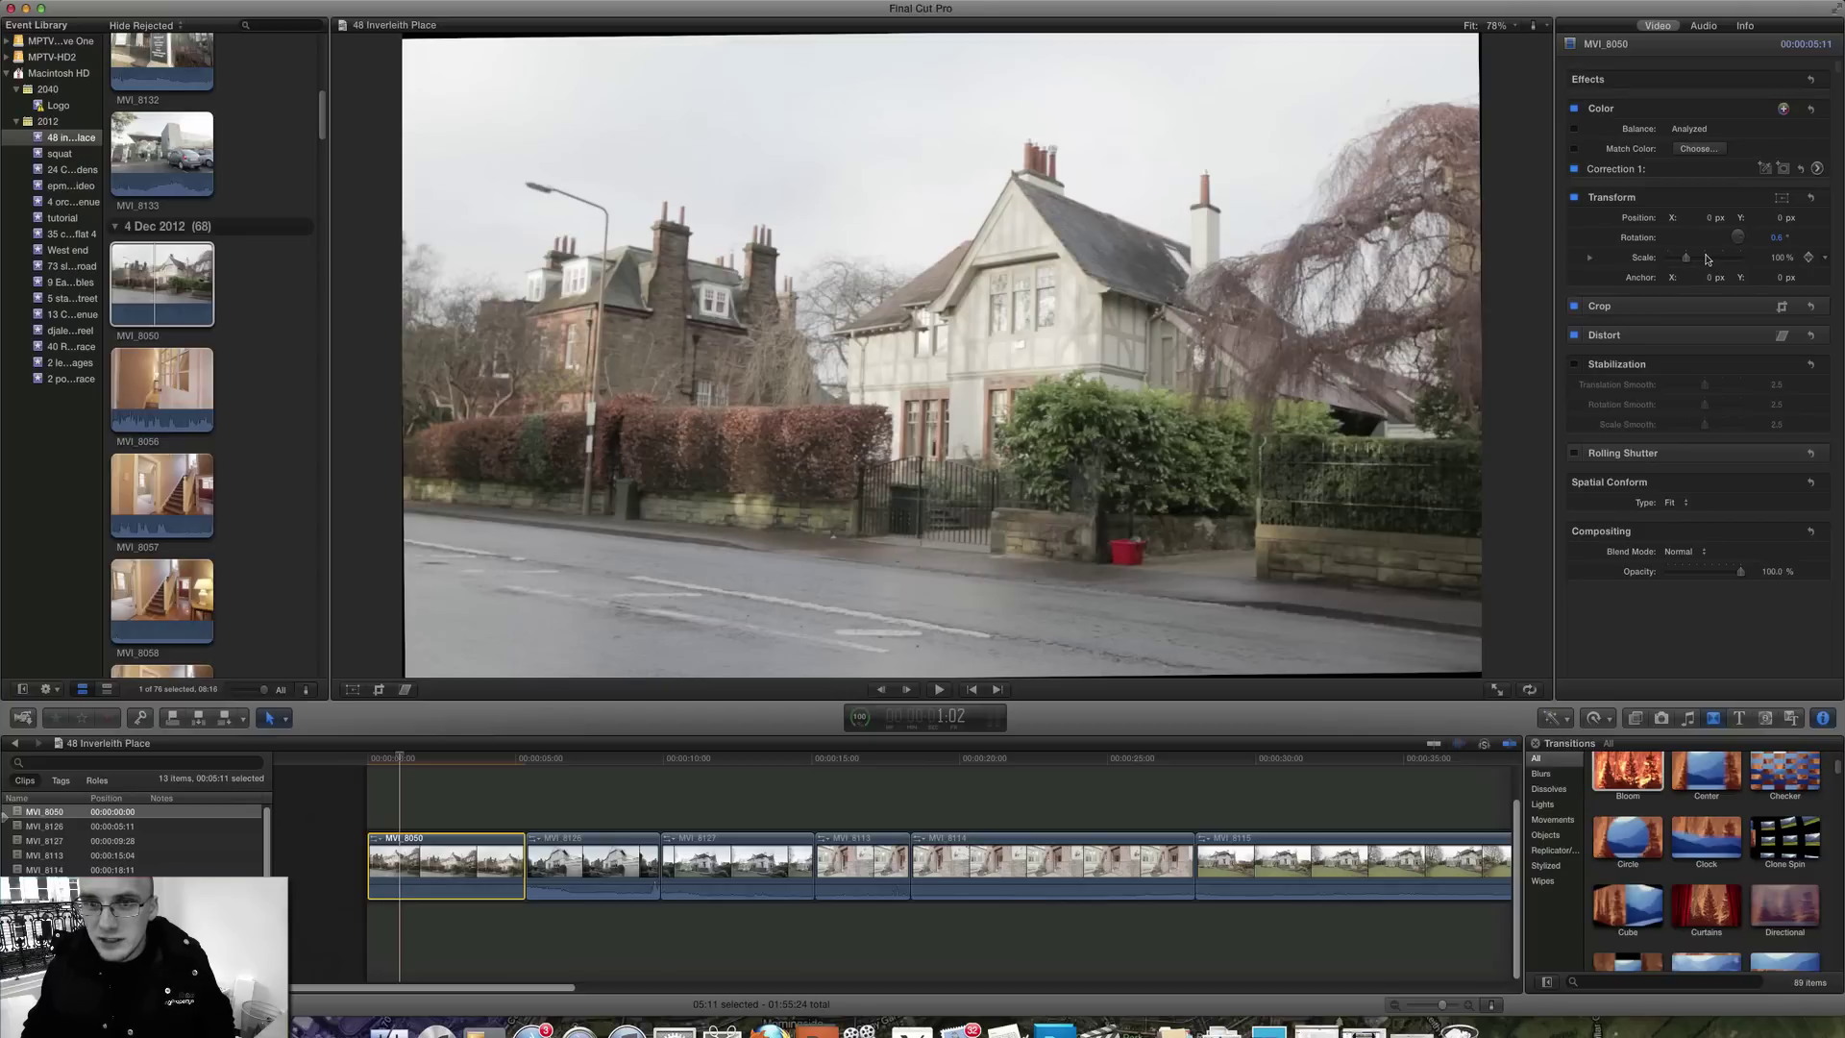
click(1775, 240)
text(2)
click(1775, 259)
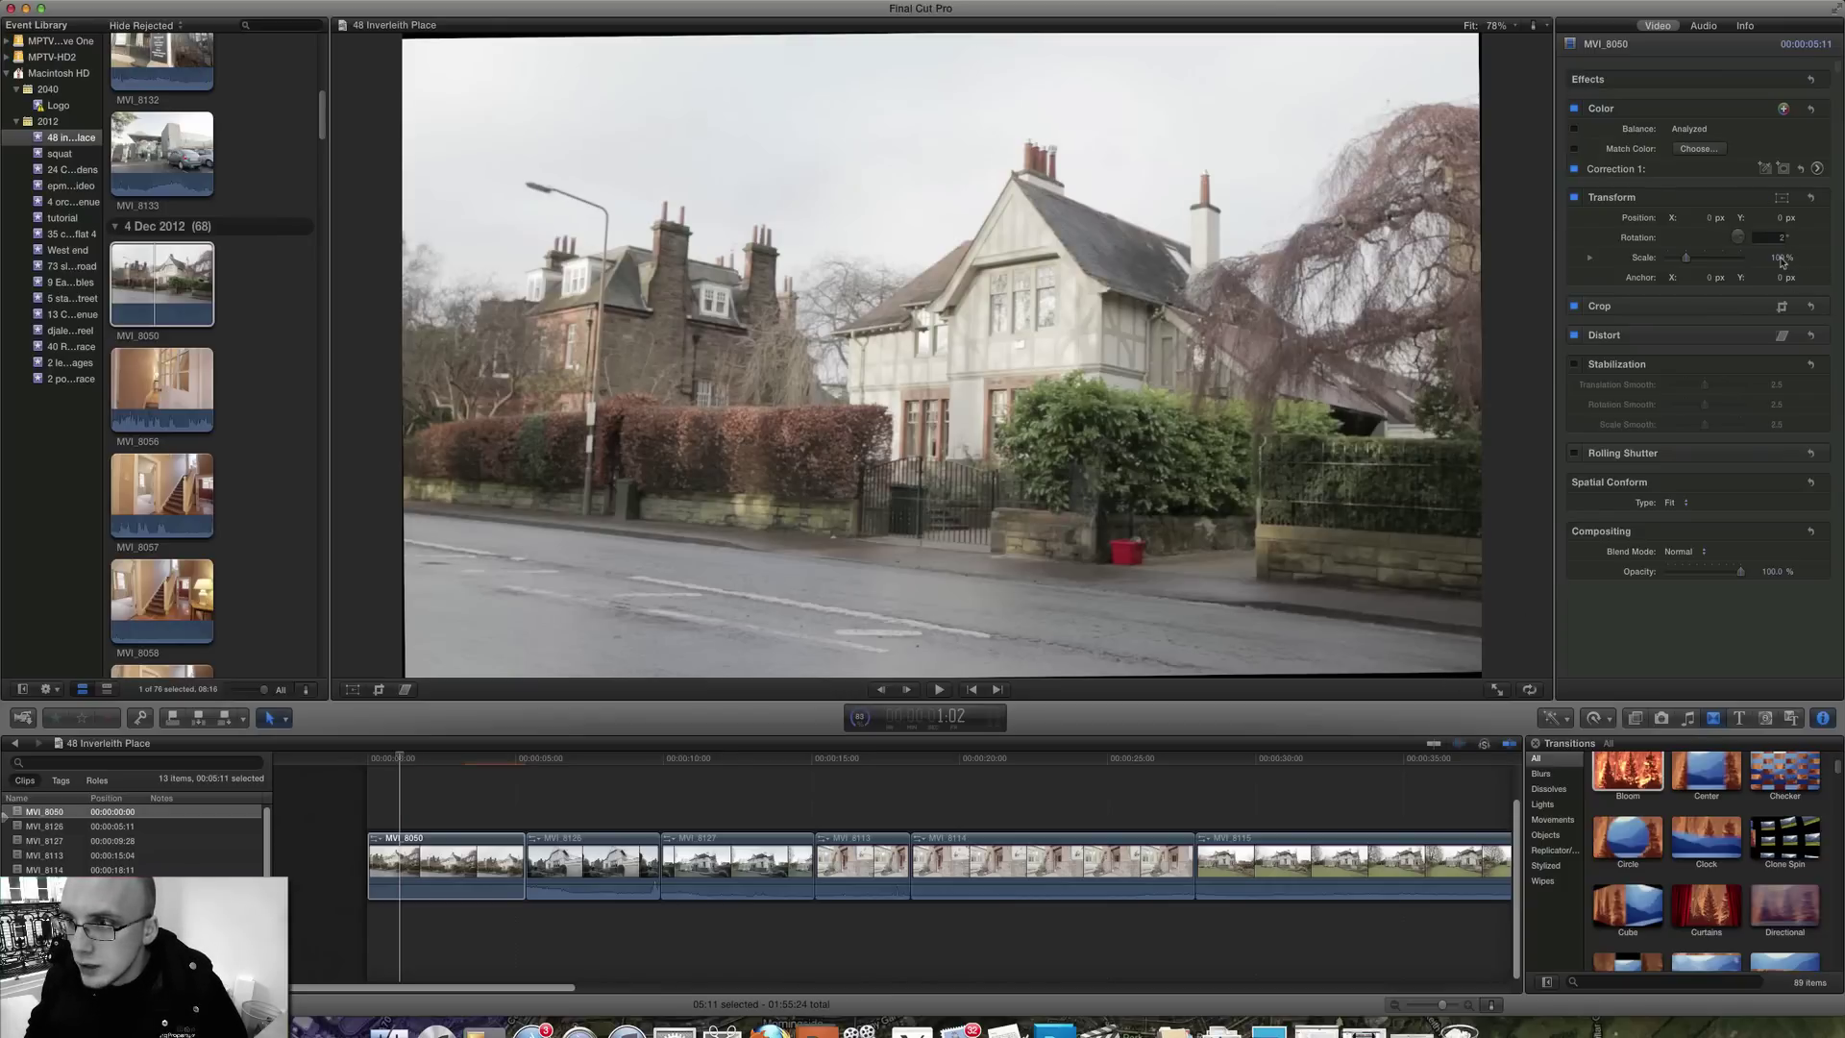
drag(1783, 262, 1779, 258)
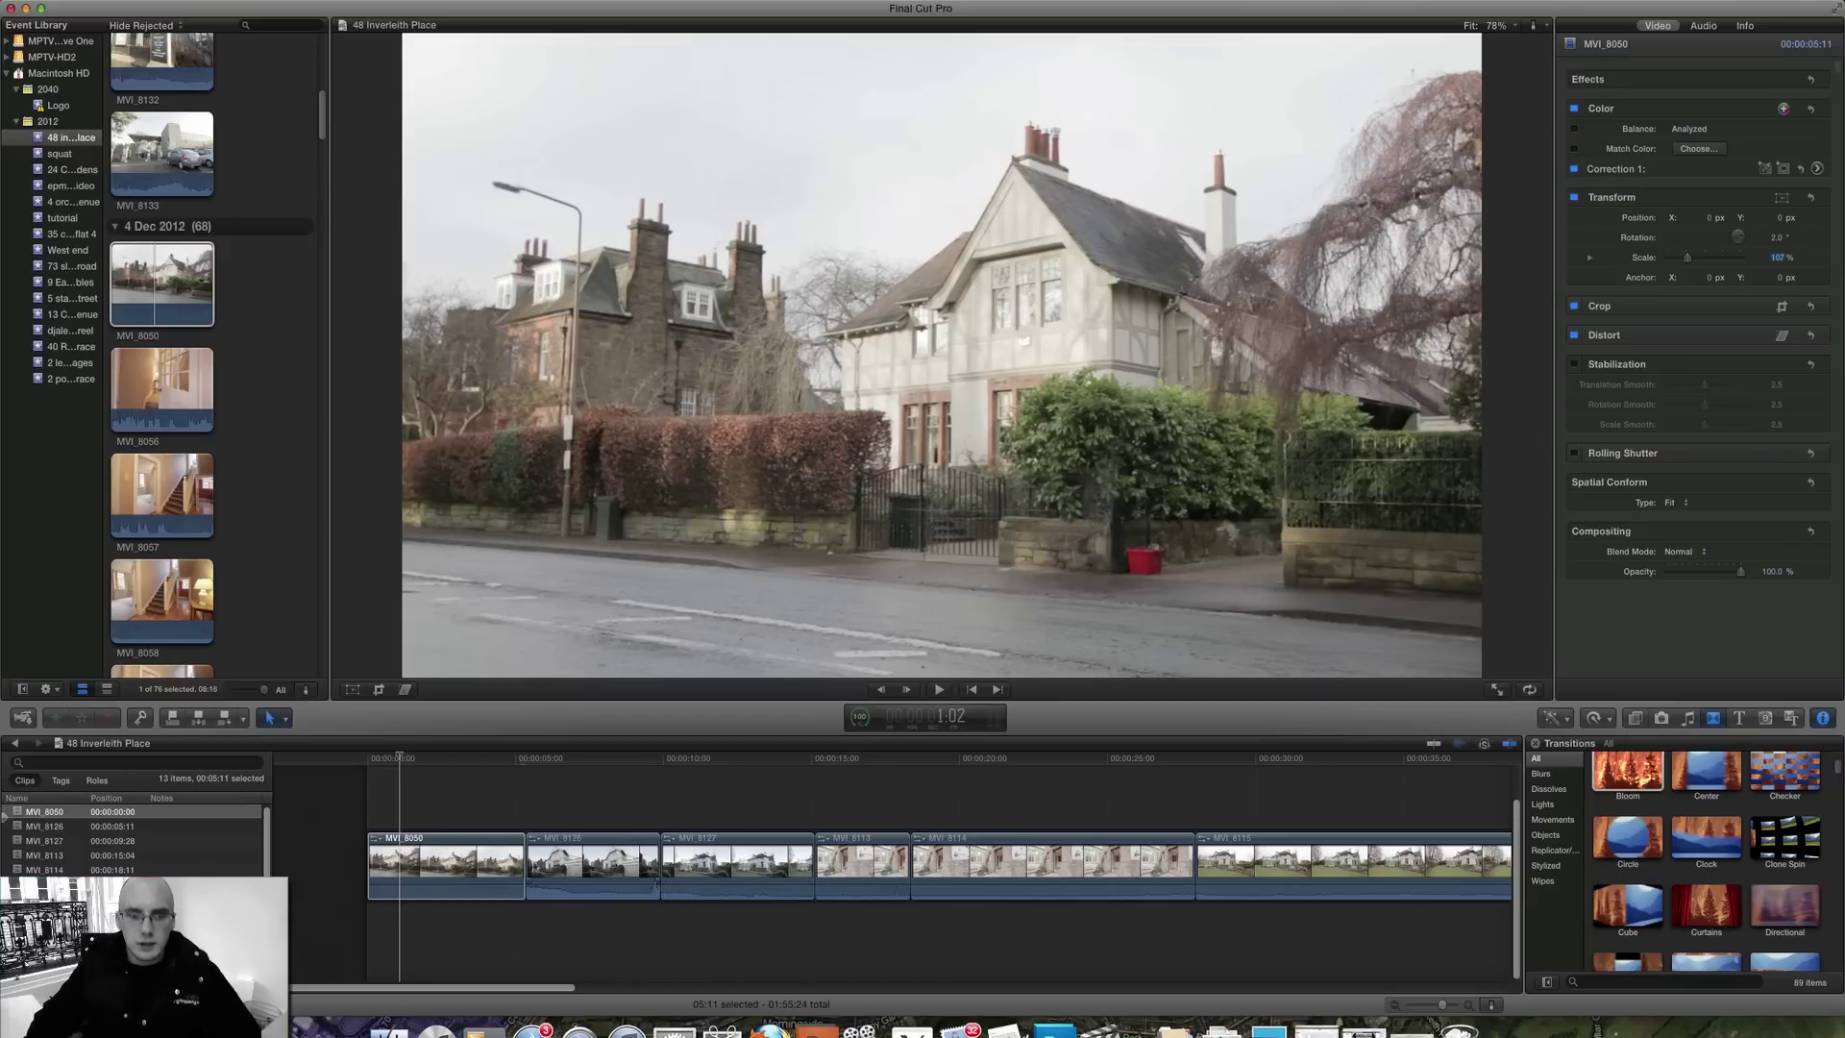
click(464, 818)
drag(392, 759, 444, 770)
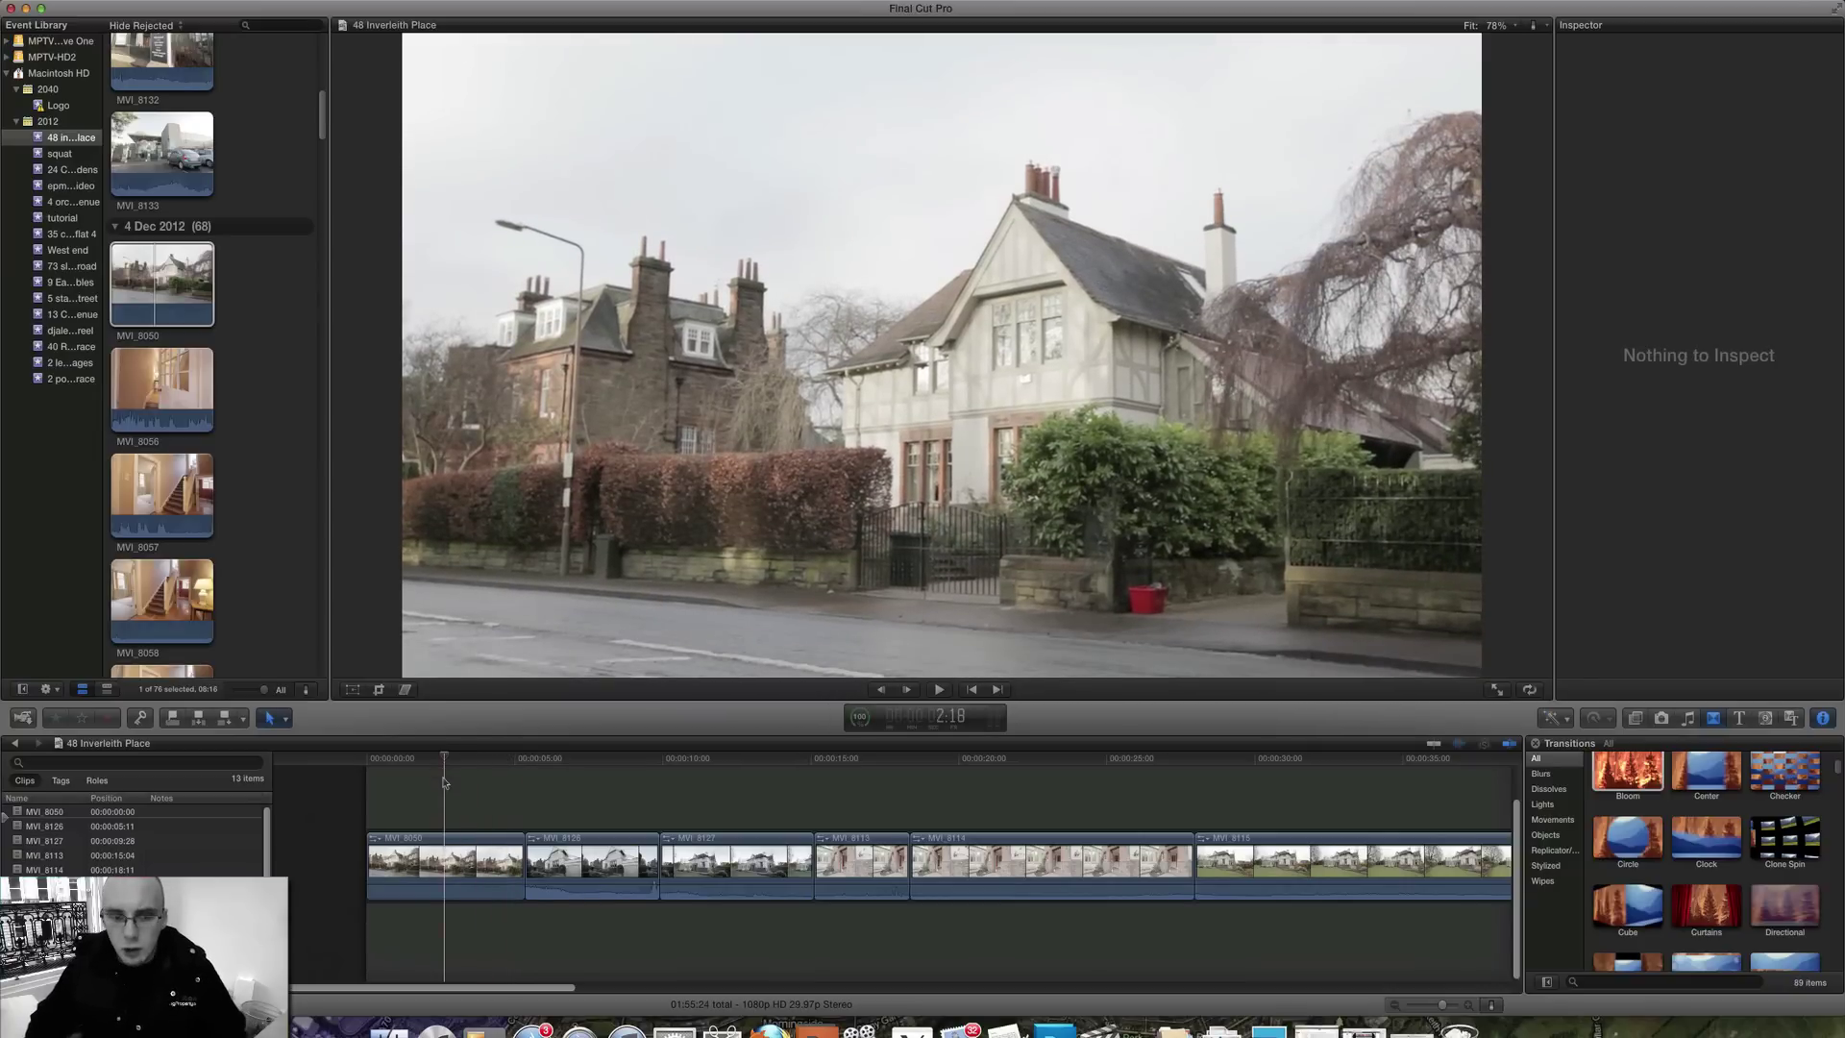
Reselect MVI_8050 and preview the straightened house shot in full-screen playback.
click(435, 866)
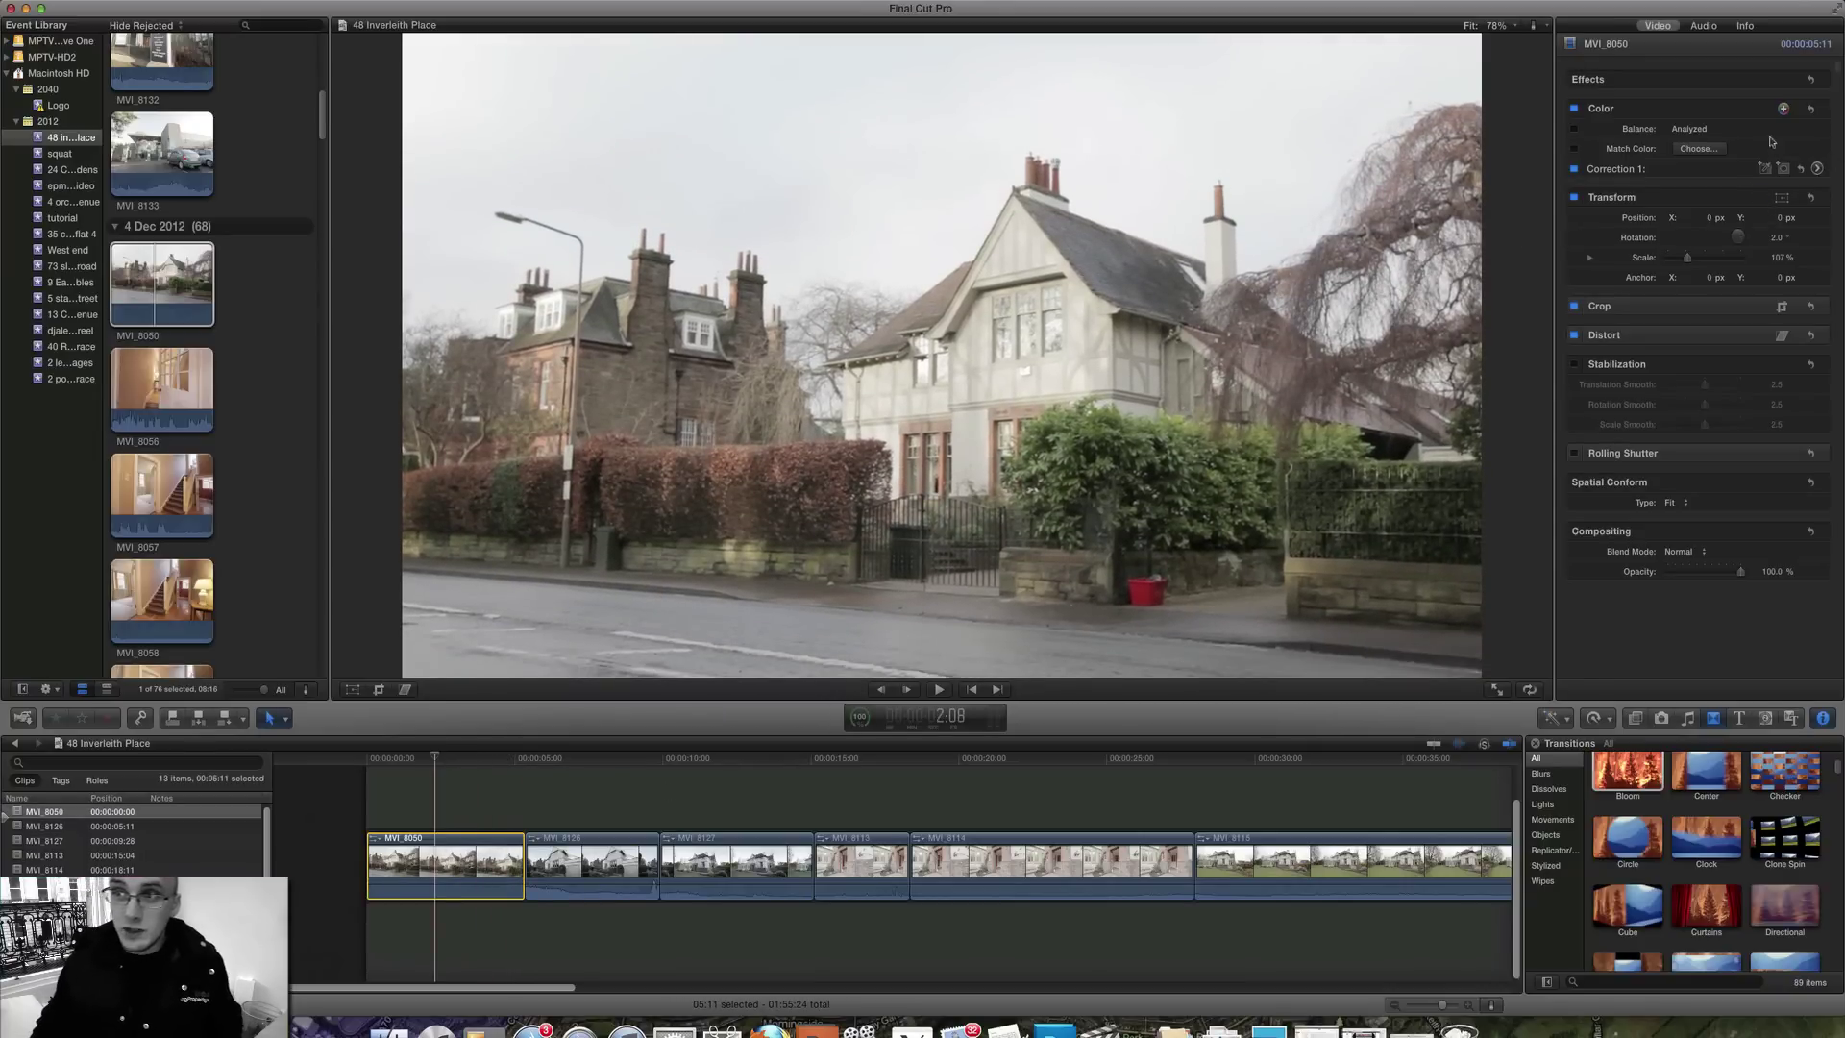
scroll(1723, 168, up, 2)
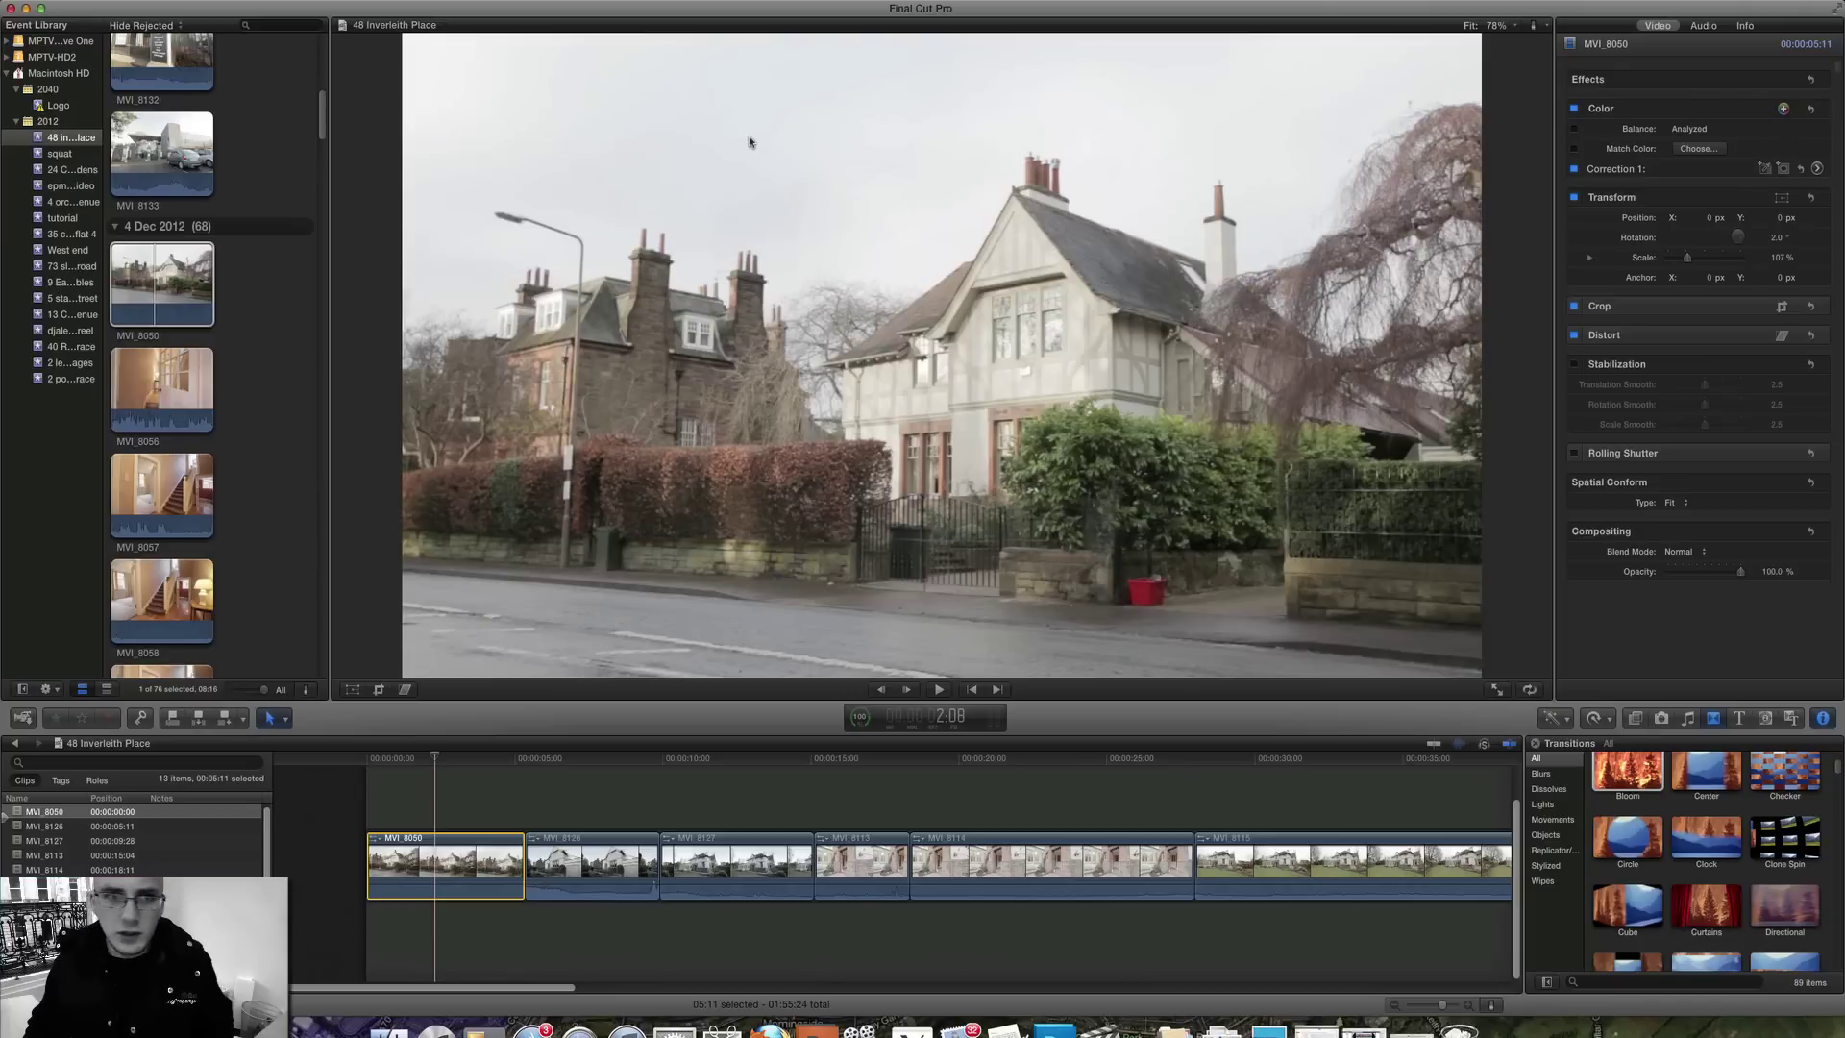
key(super+shift+f)
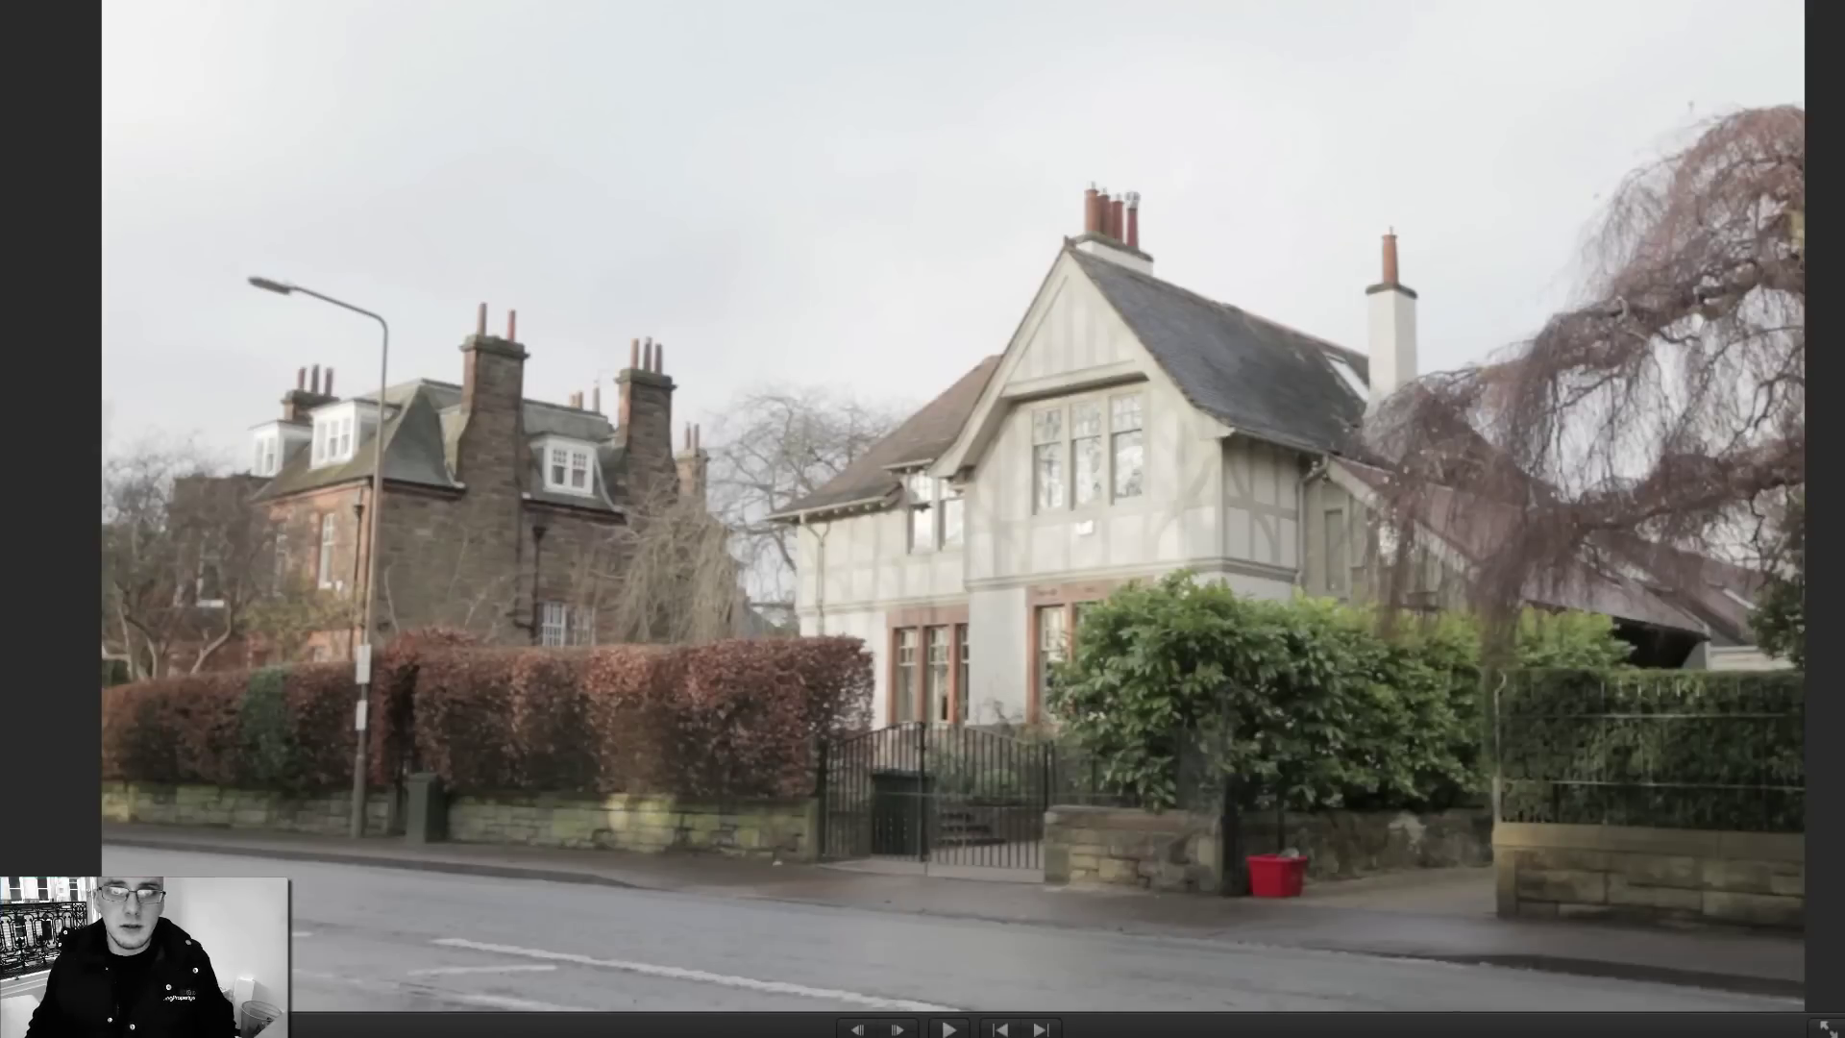
key(Escape)
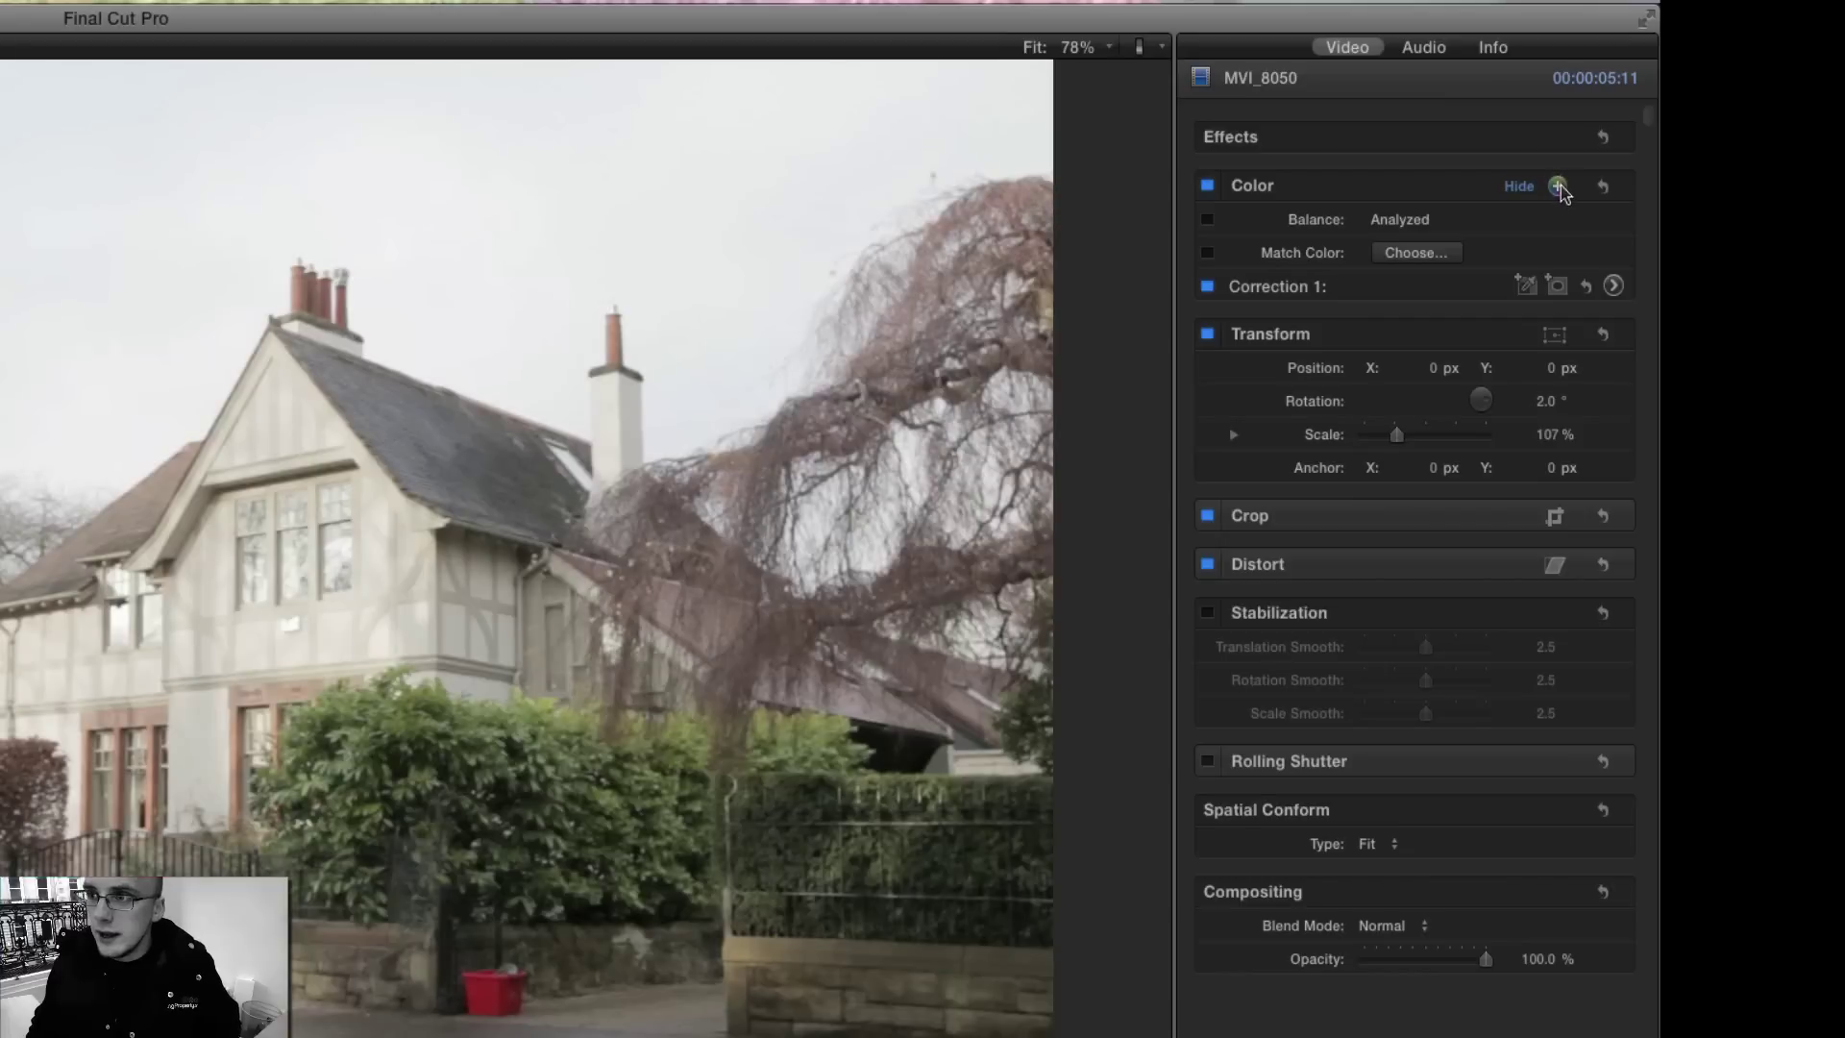
Add three more colour corrections and mask Correction 1 to the pale sky colour.
click(1557, 186)
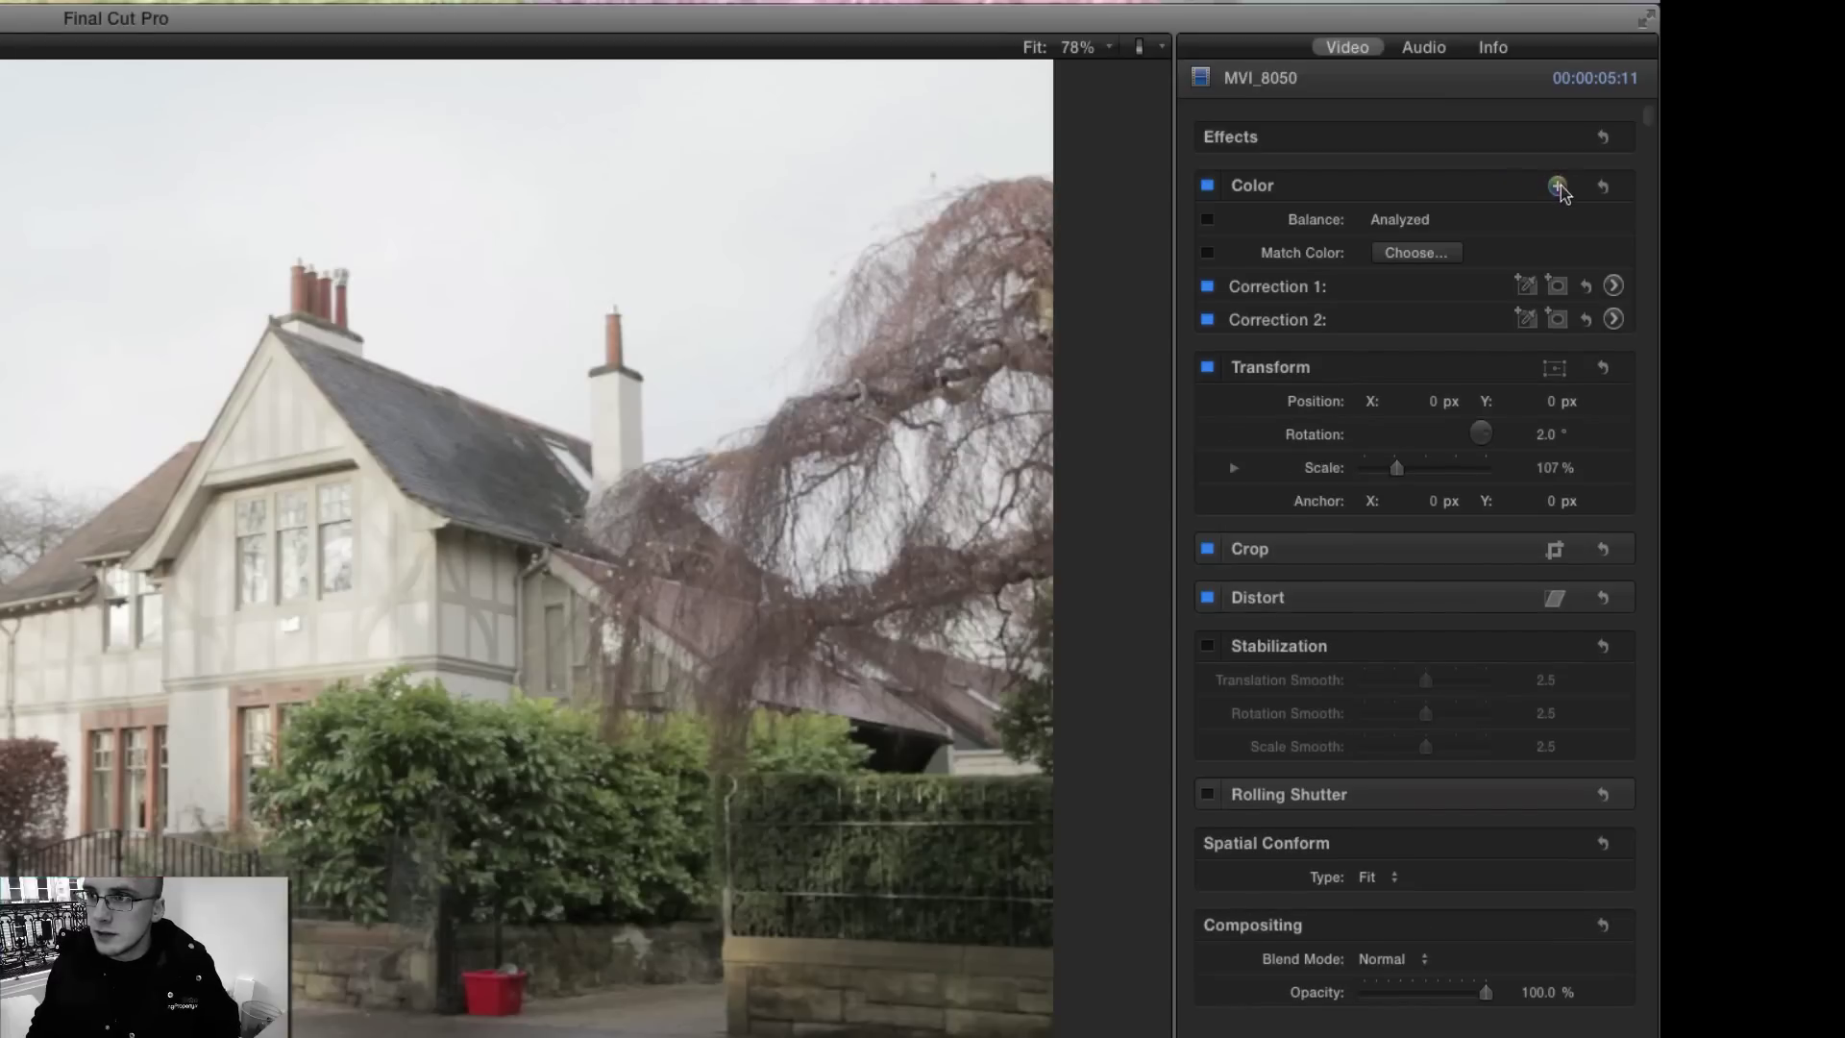
click(1558, 186)
click(1558, 187)
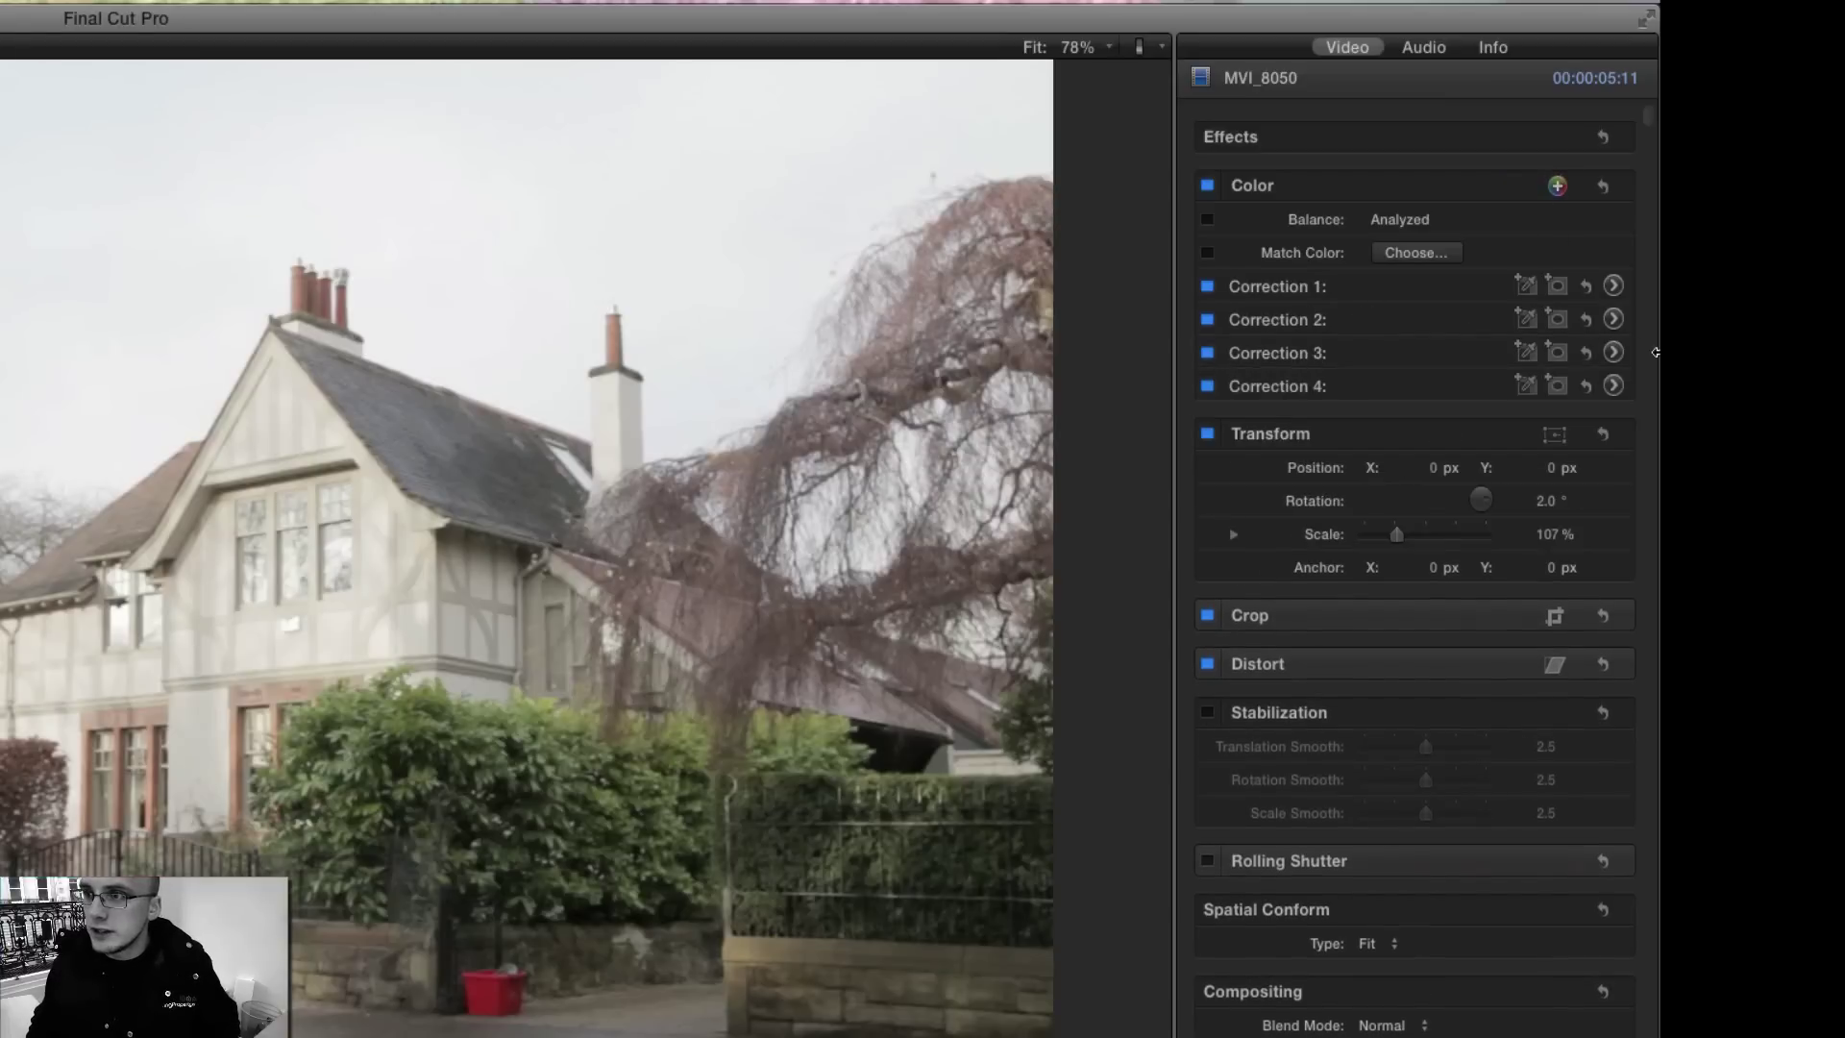
click(1526, 287)
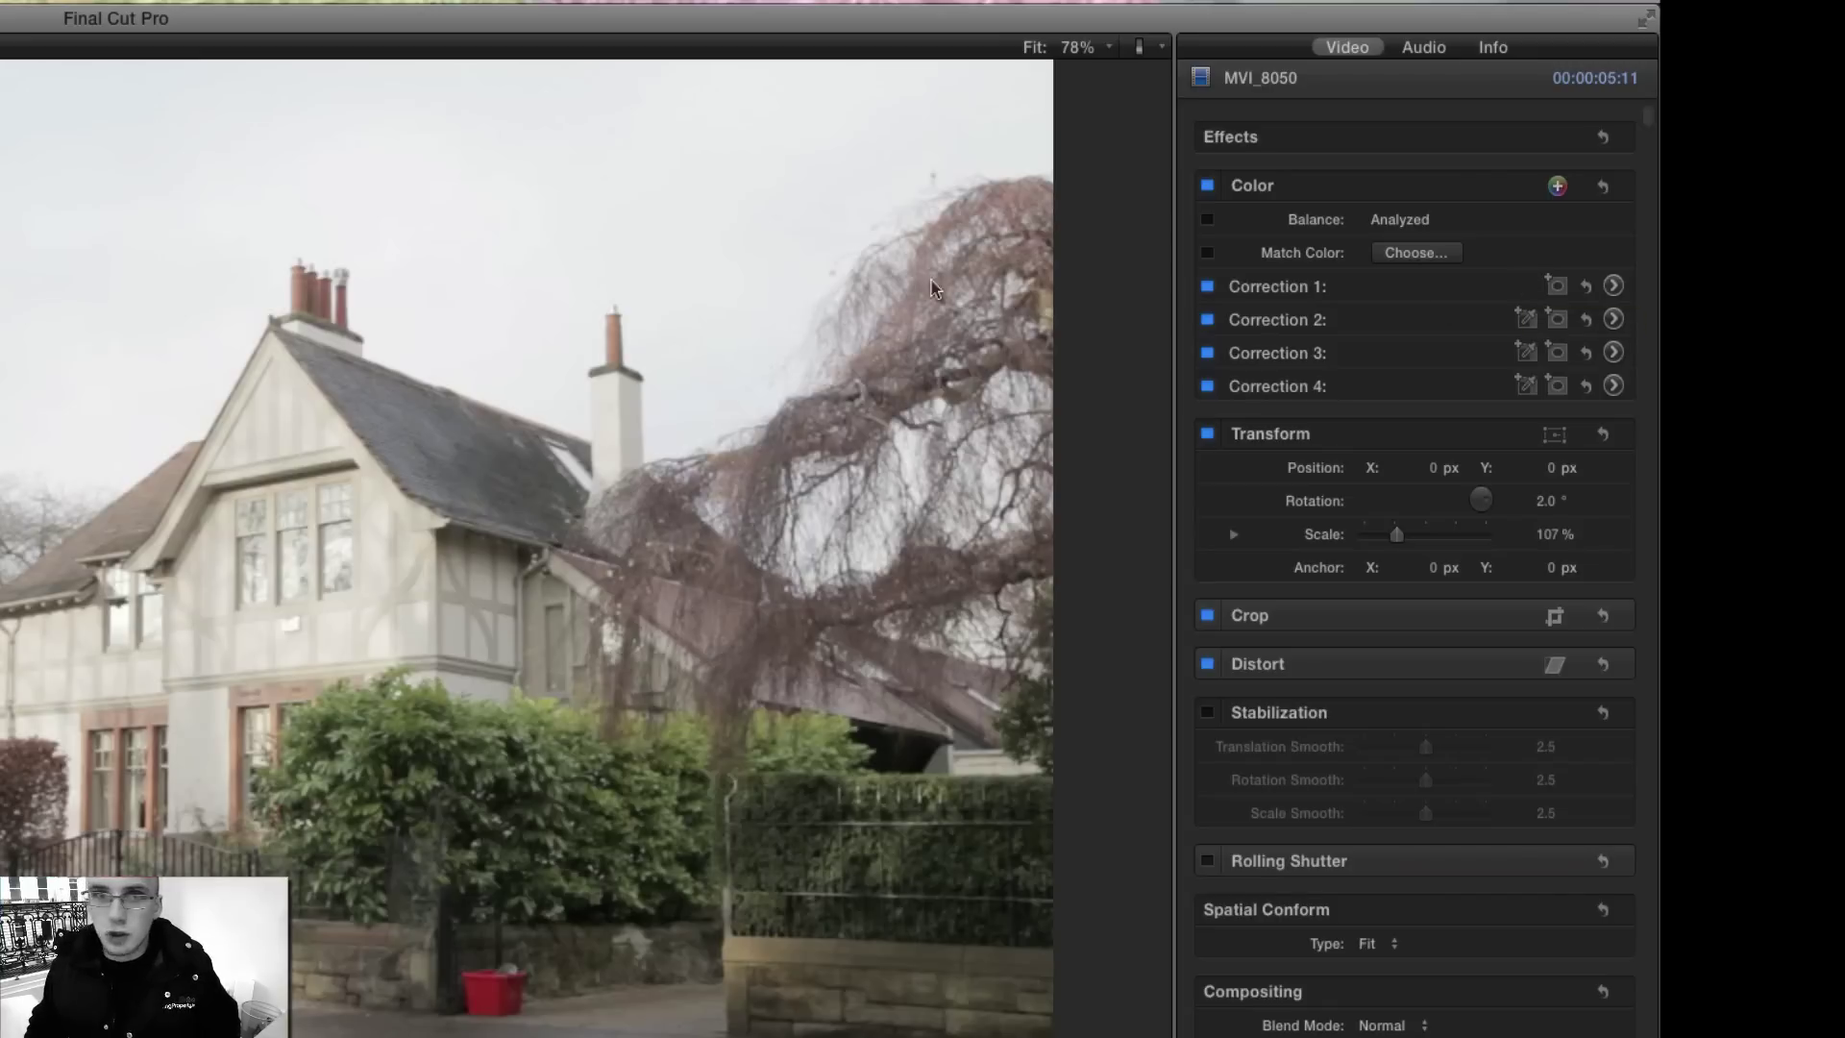
mouse_move(722, 89)
mouse_down()
mouse_move(811, 62)
mouse_move(872, 75)
mouse_move(618, 90)
mouse_move(687, 118)
mouse_move(754, 84)
mouse_up()
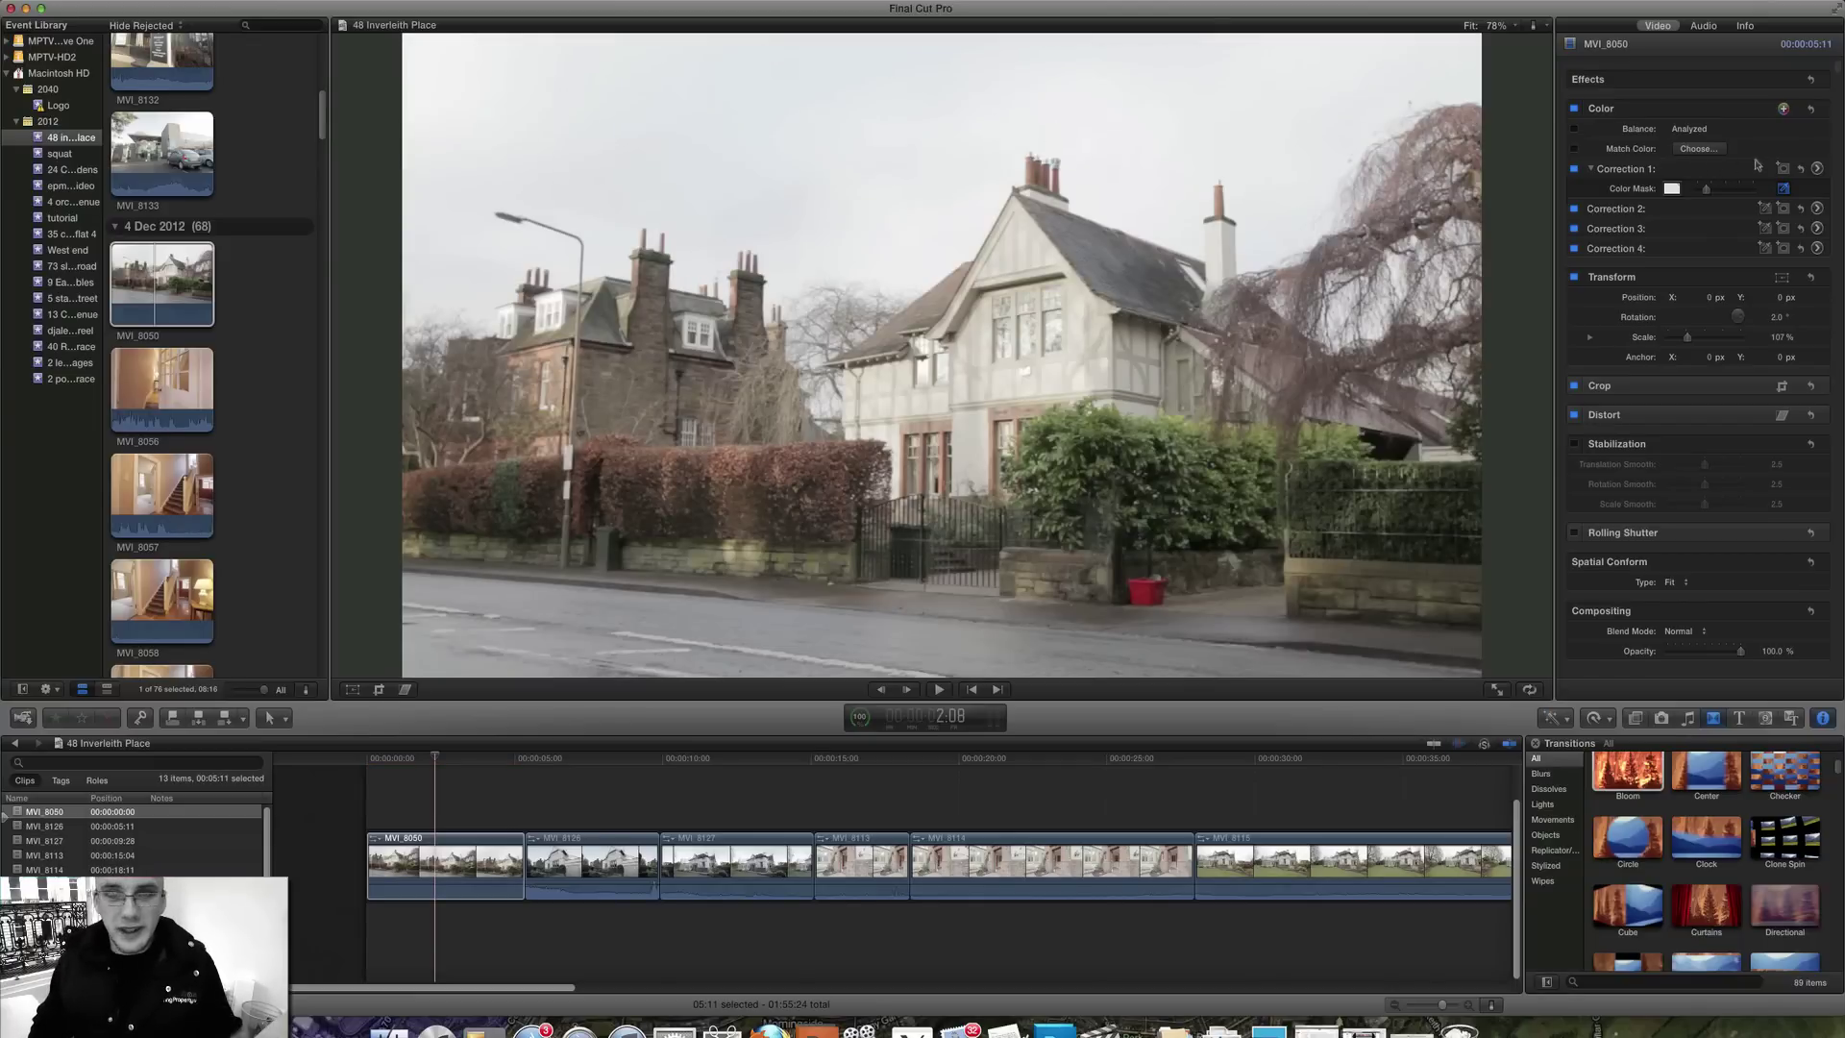
Raise Correction 1's global saturation and tint its midtones and highlights toward blue.
click(1817, 170)
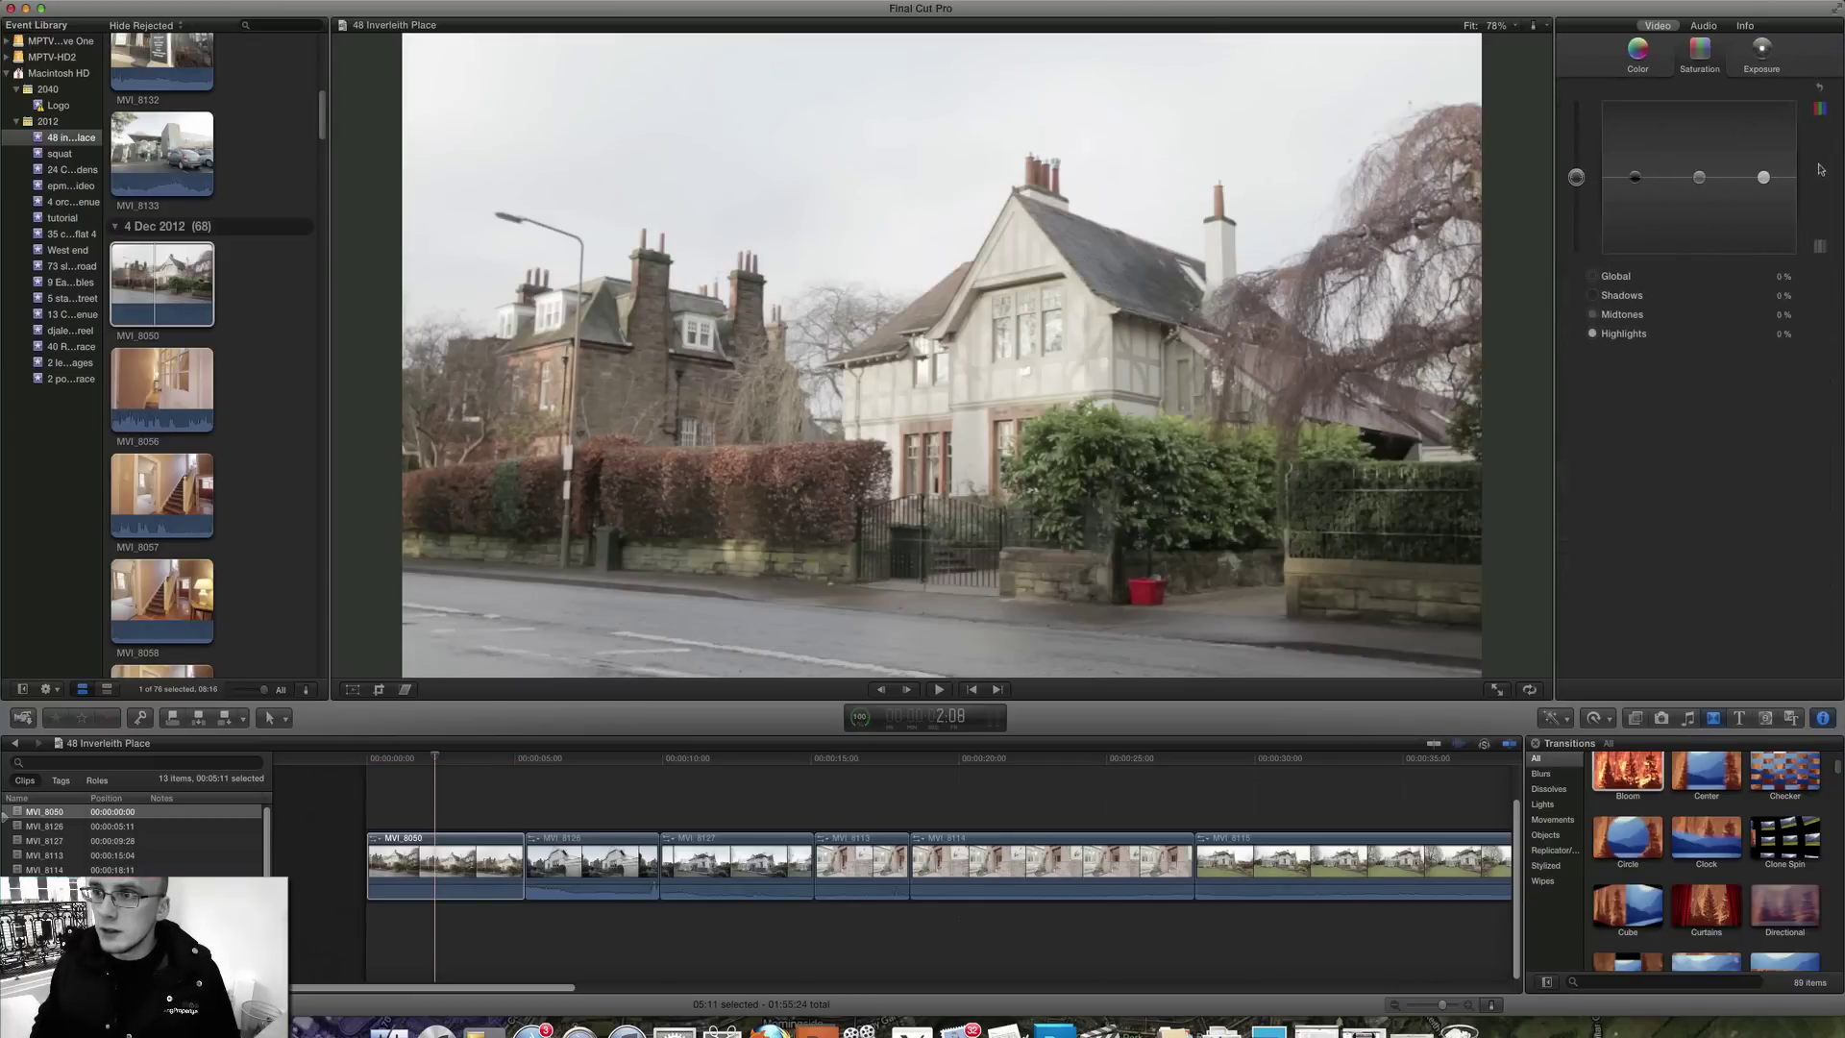
drag(1574, 179, 1590, 60)
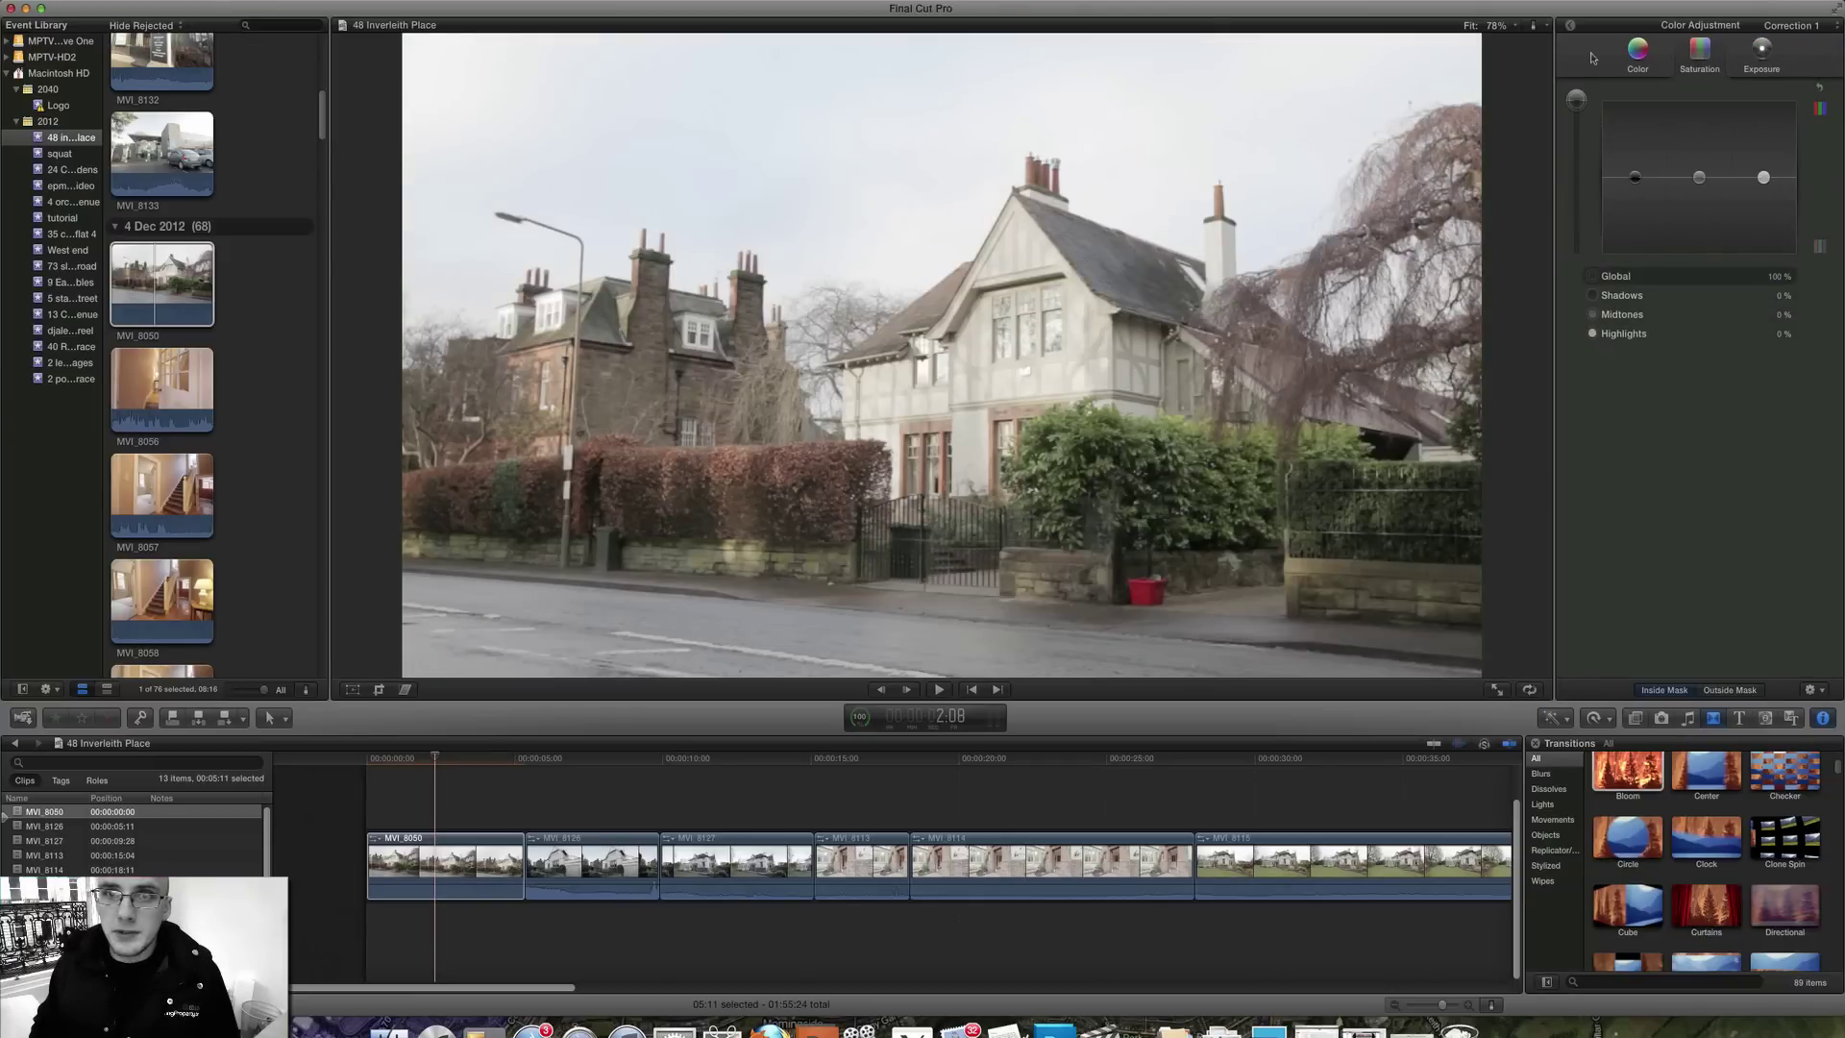
click(1638, 52)
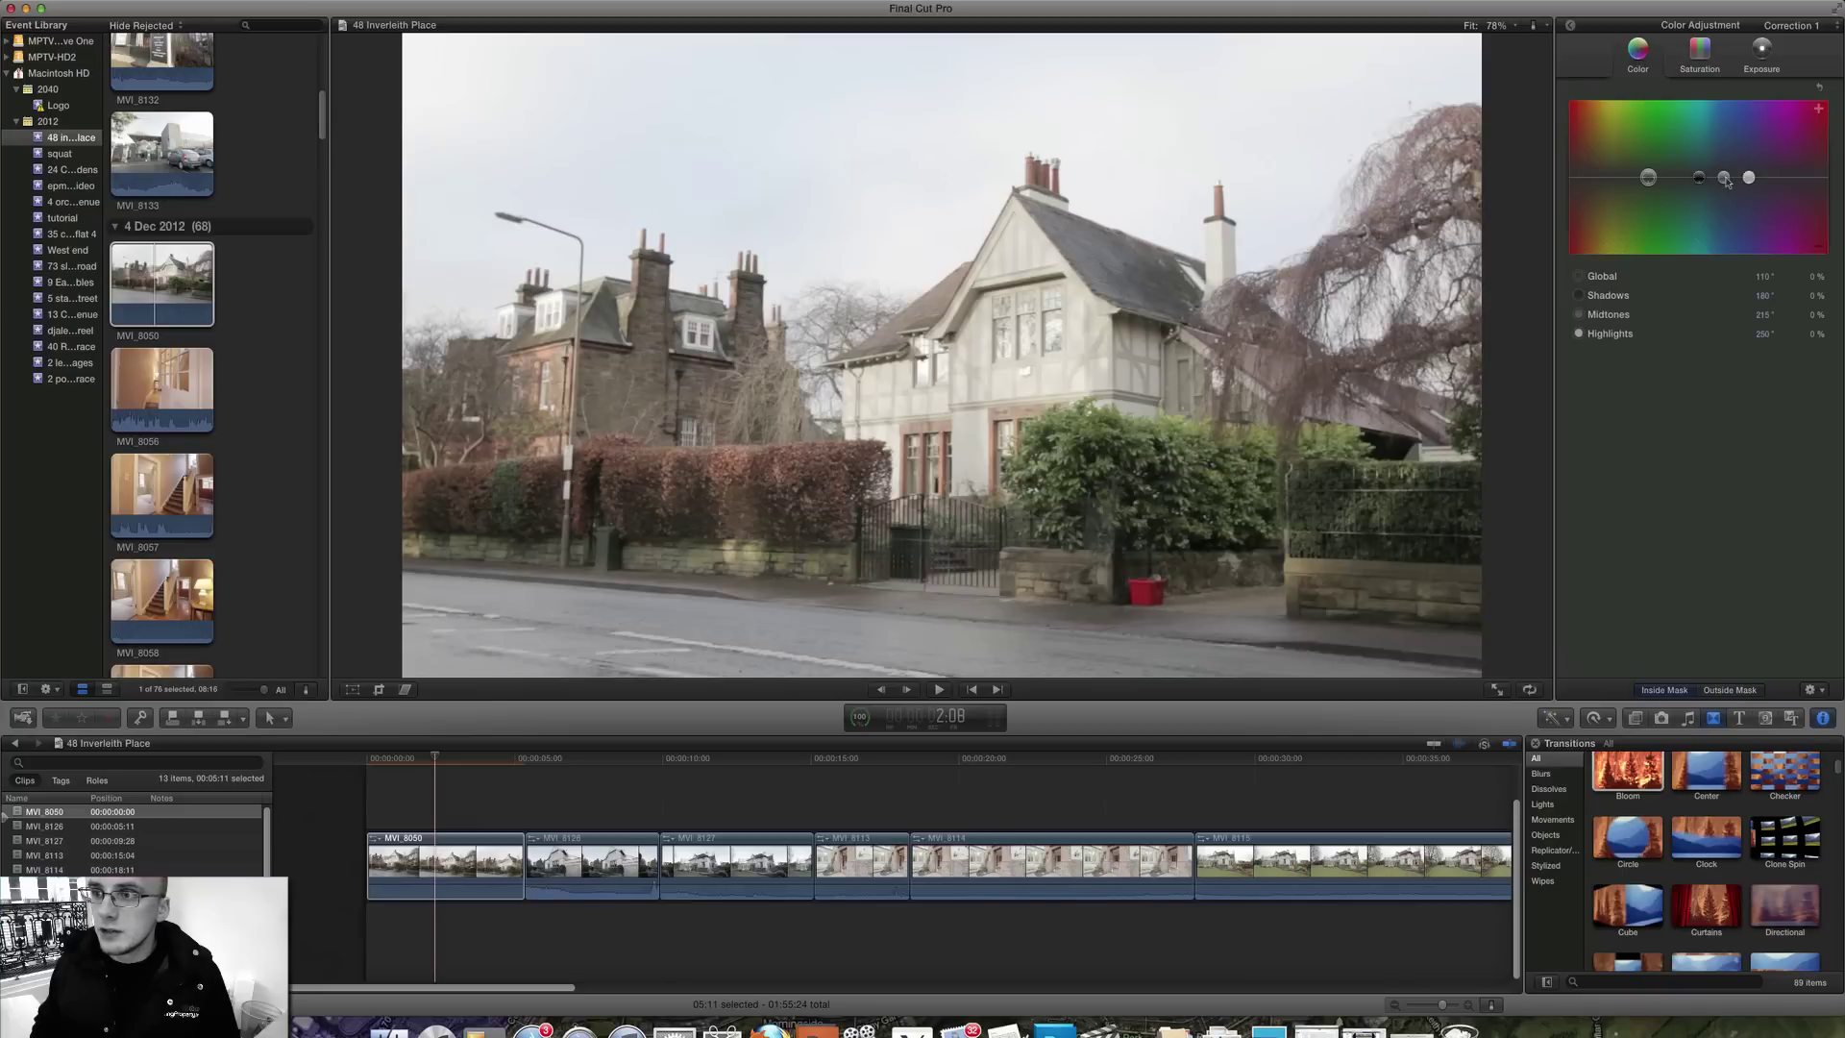
drag(1725, 179, 1746, 178)
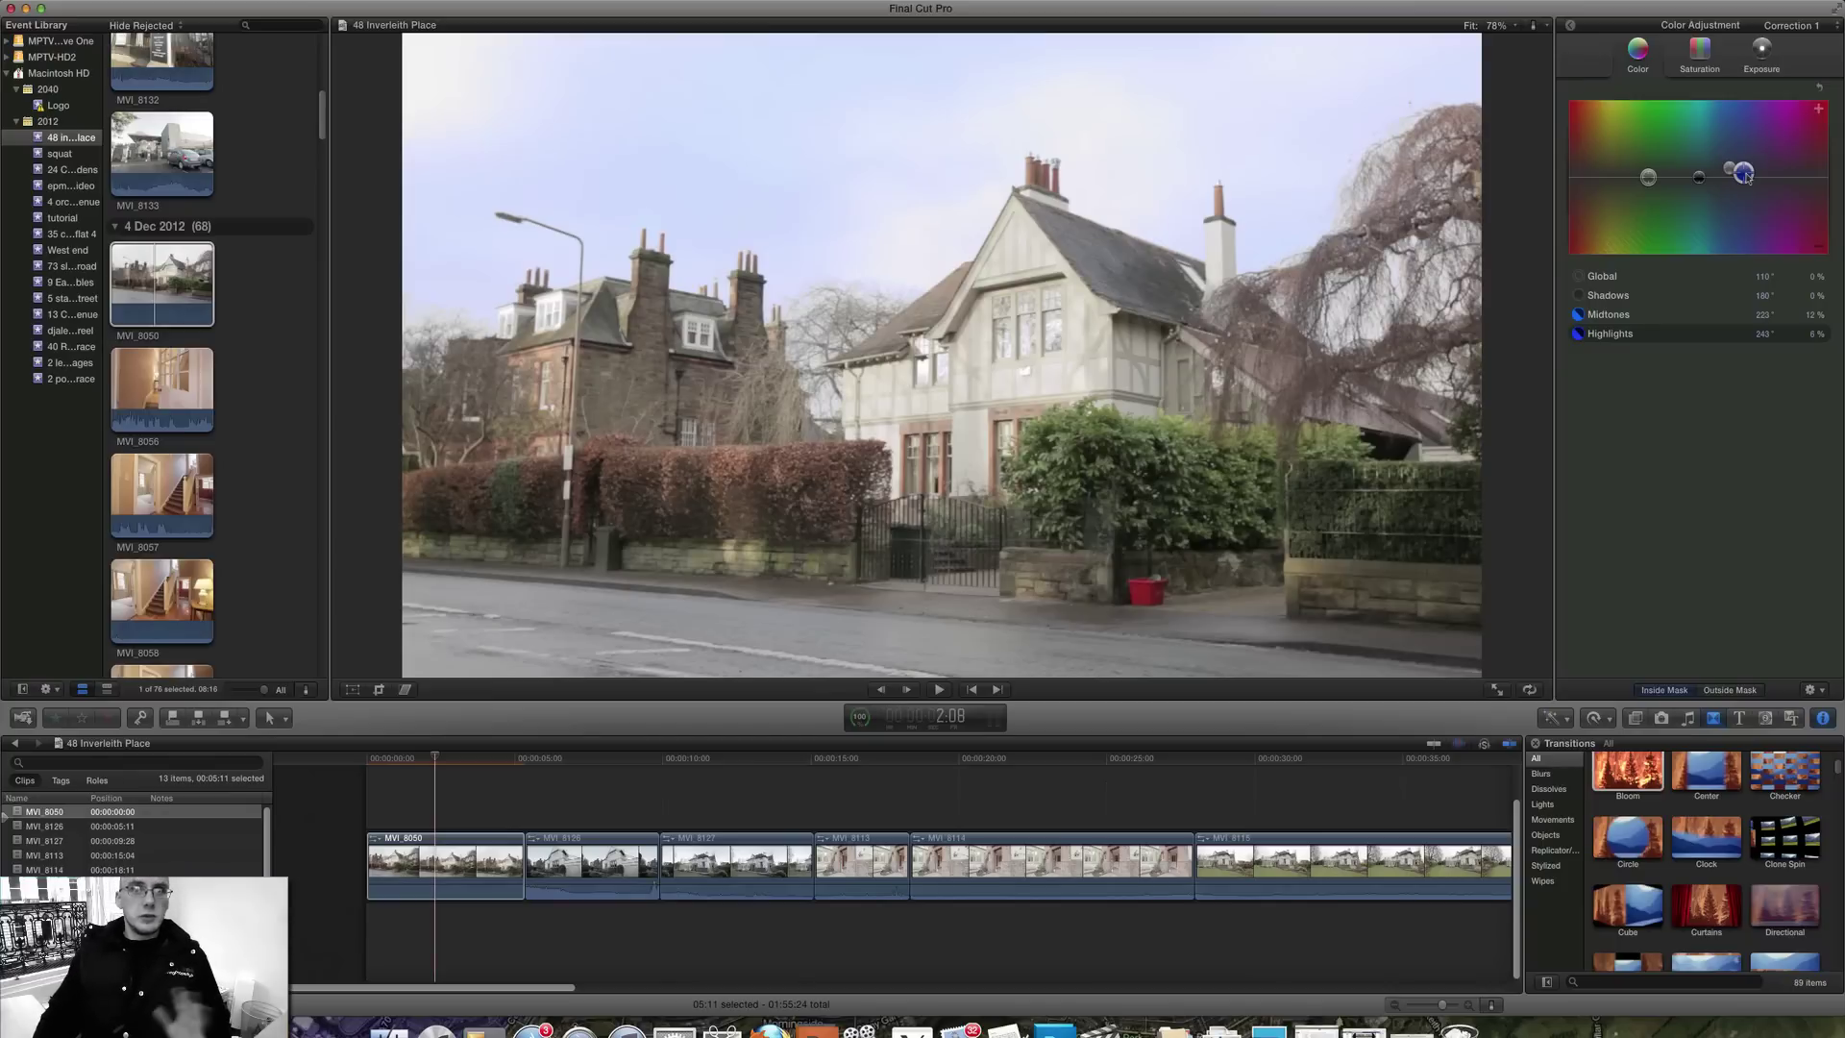
drag(1747, 176, 1730, 172)
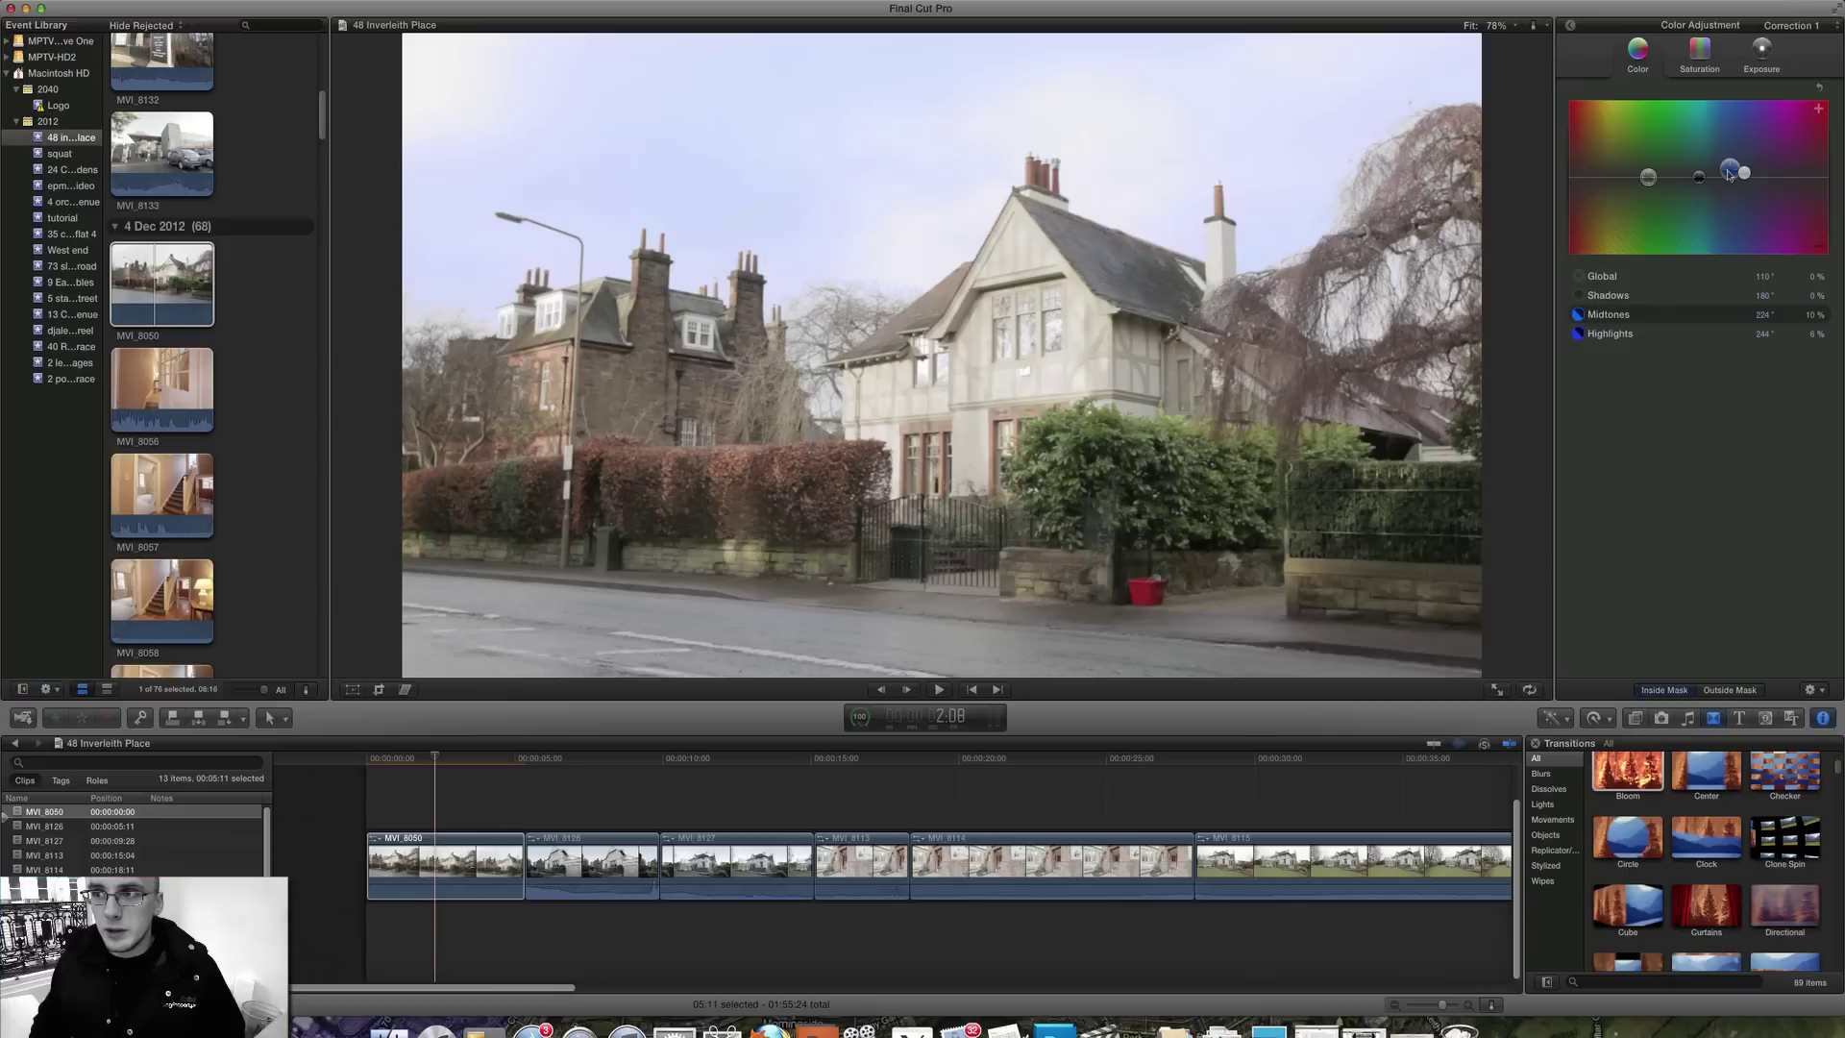
click(1761, 52)
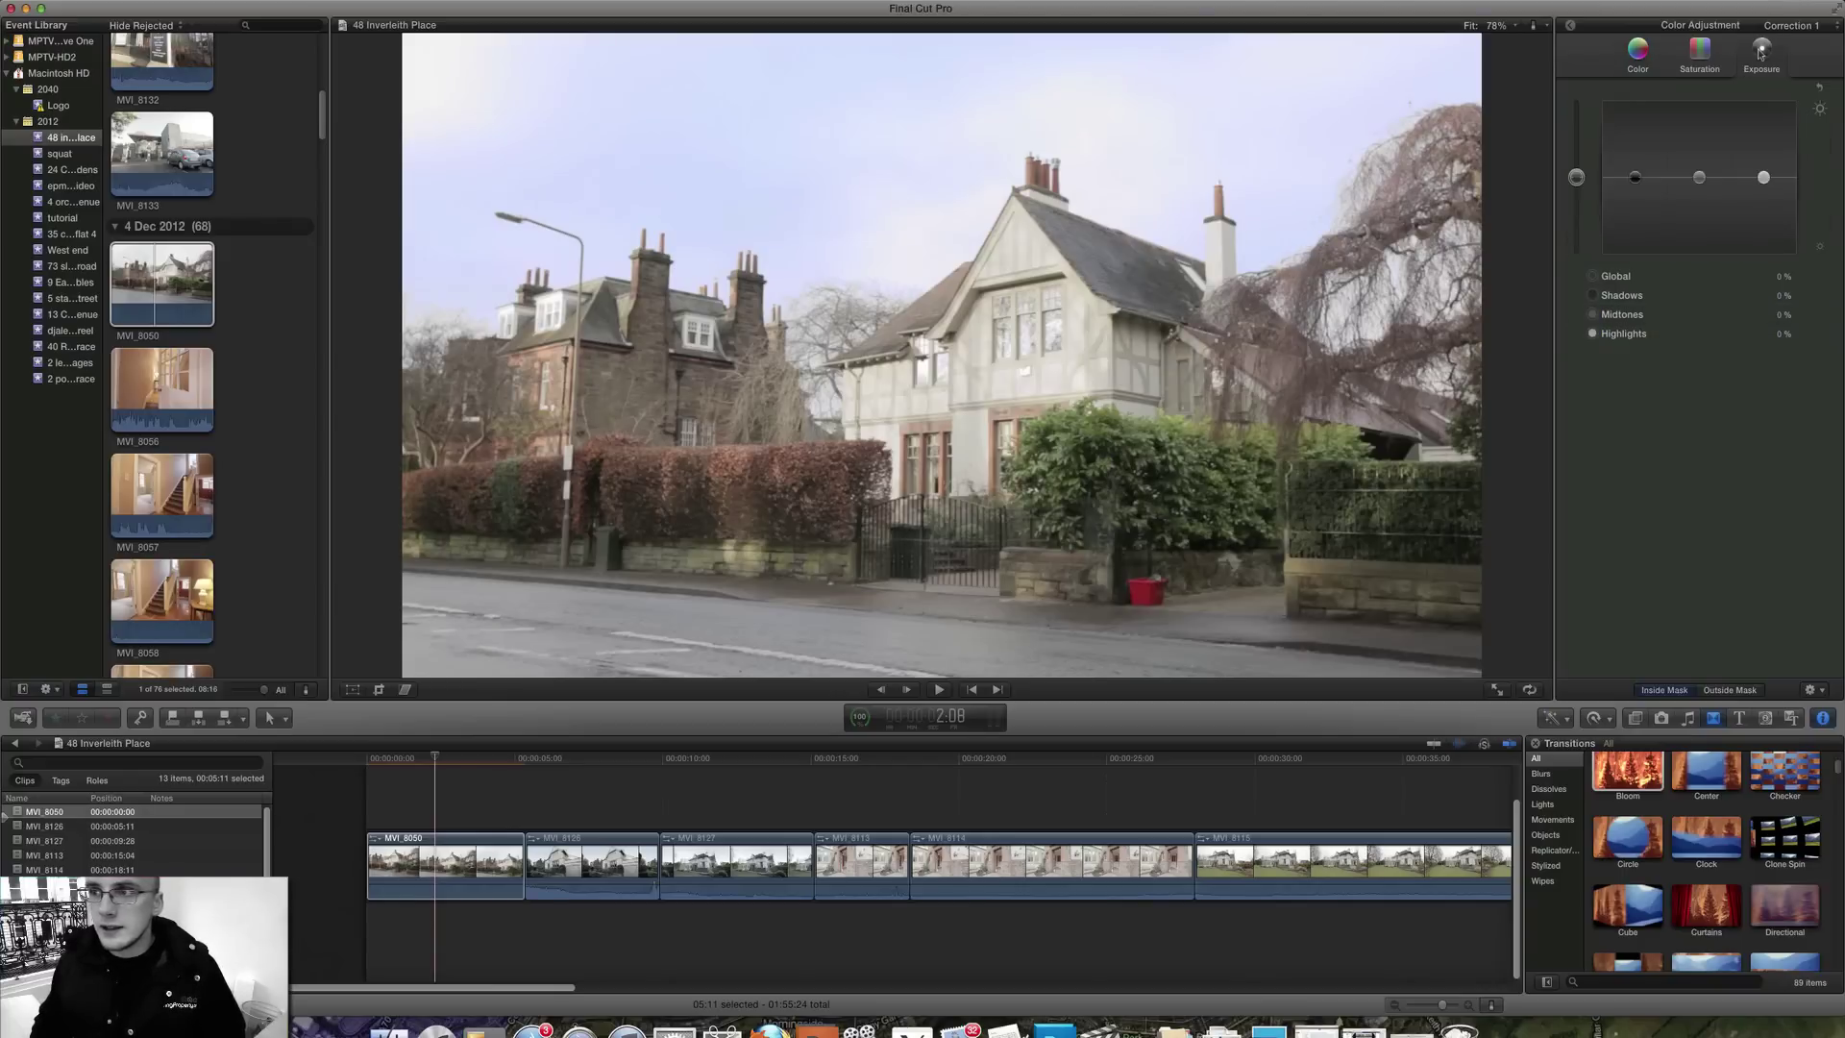
Mask Correction 2 to the green hedge colour.
click(1571, 26)
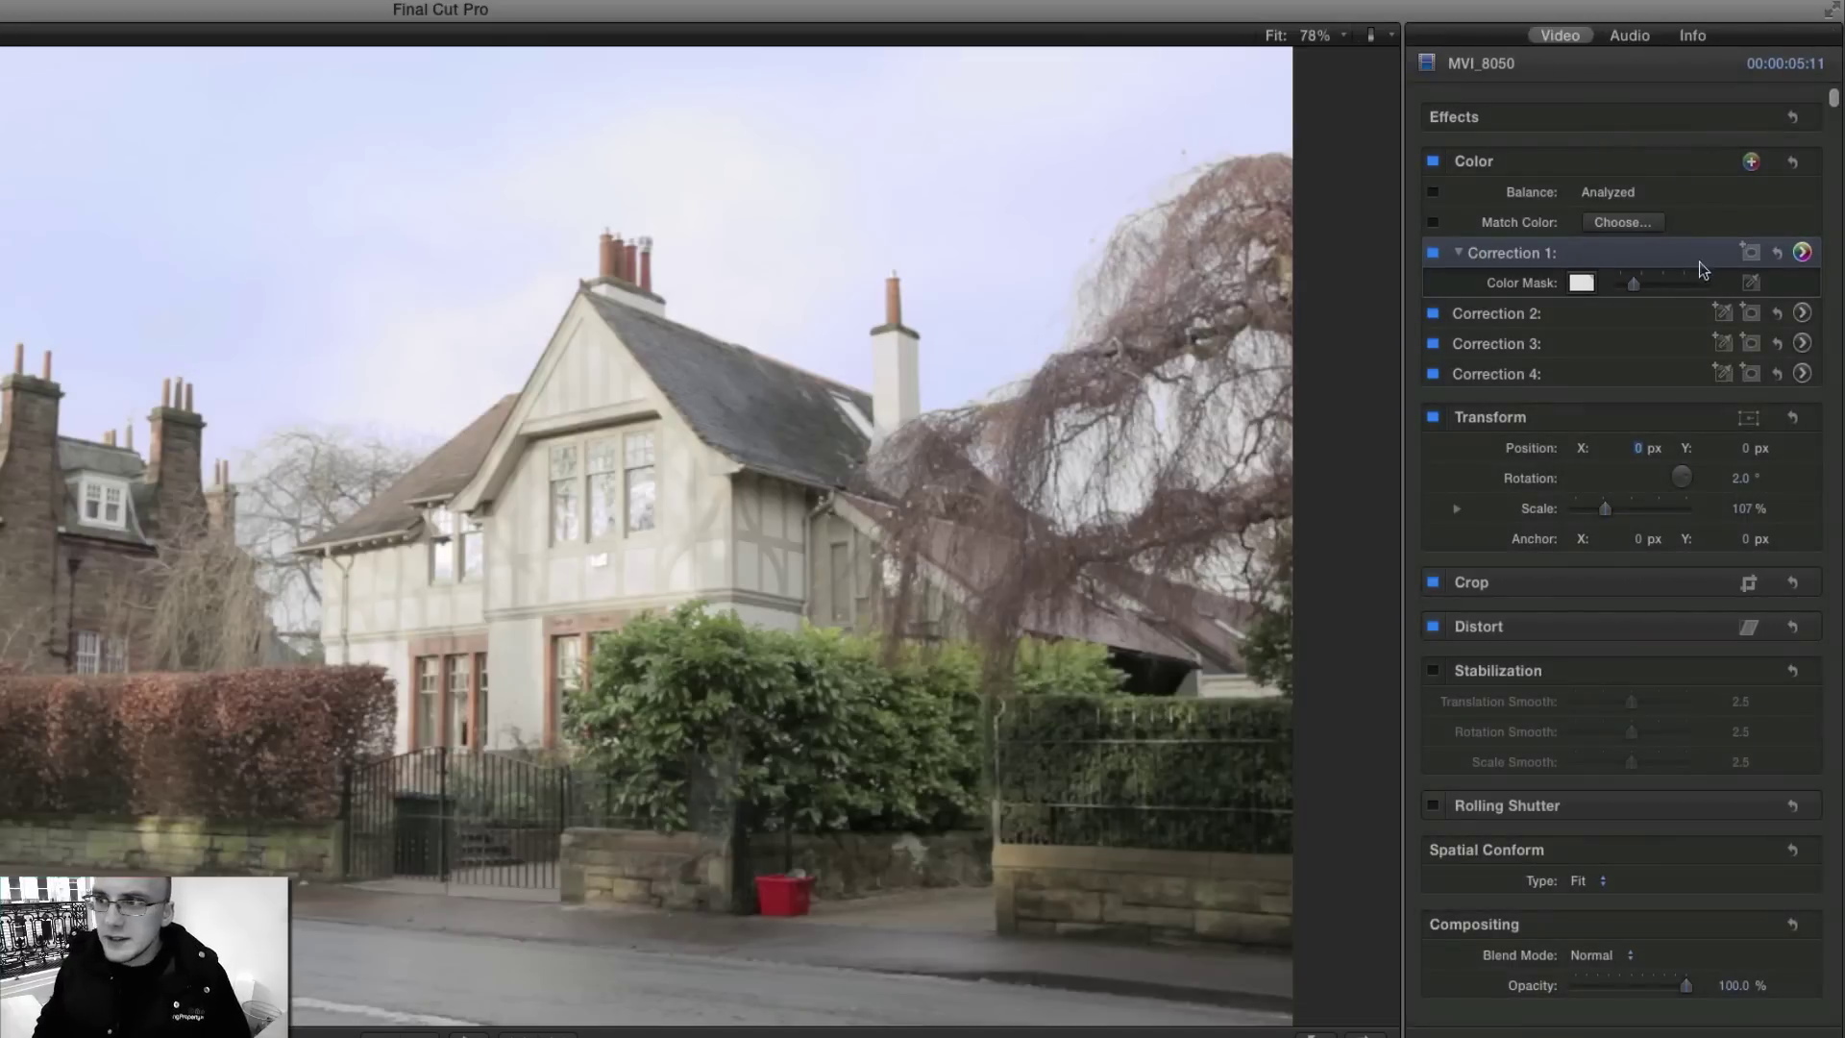
click(1721, 314)
click(747, 656)
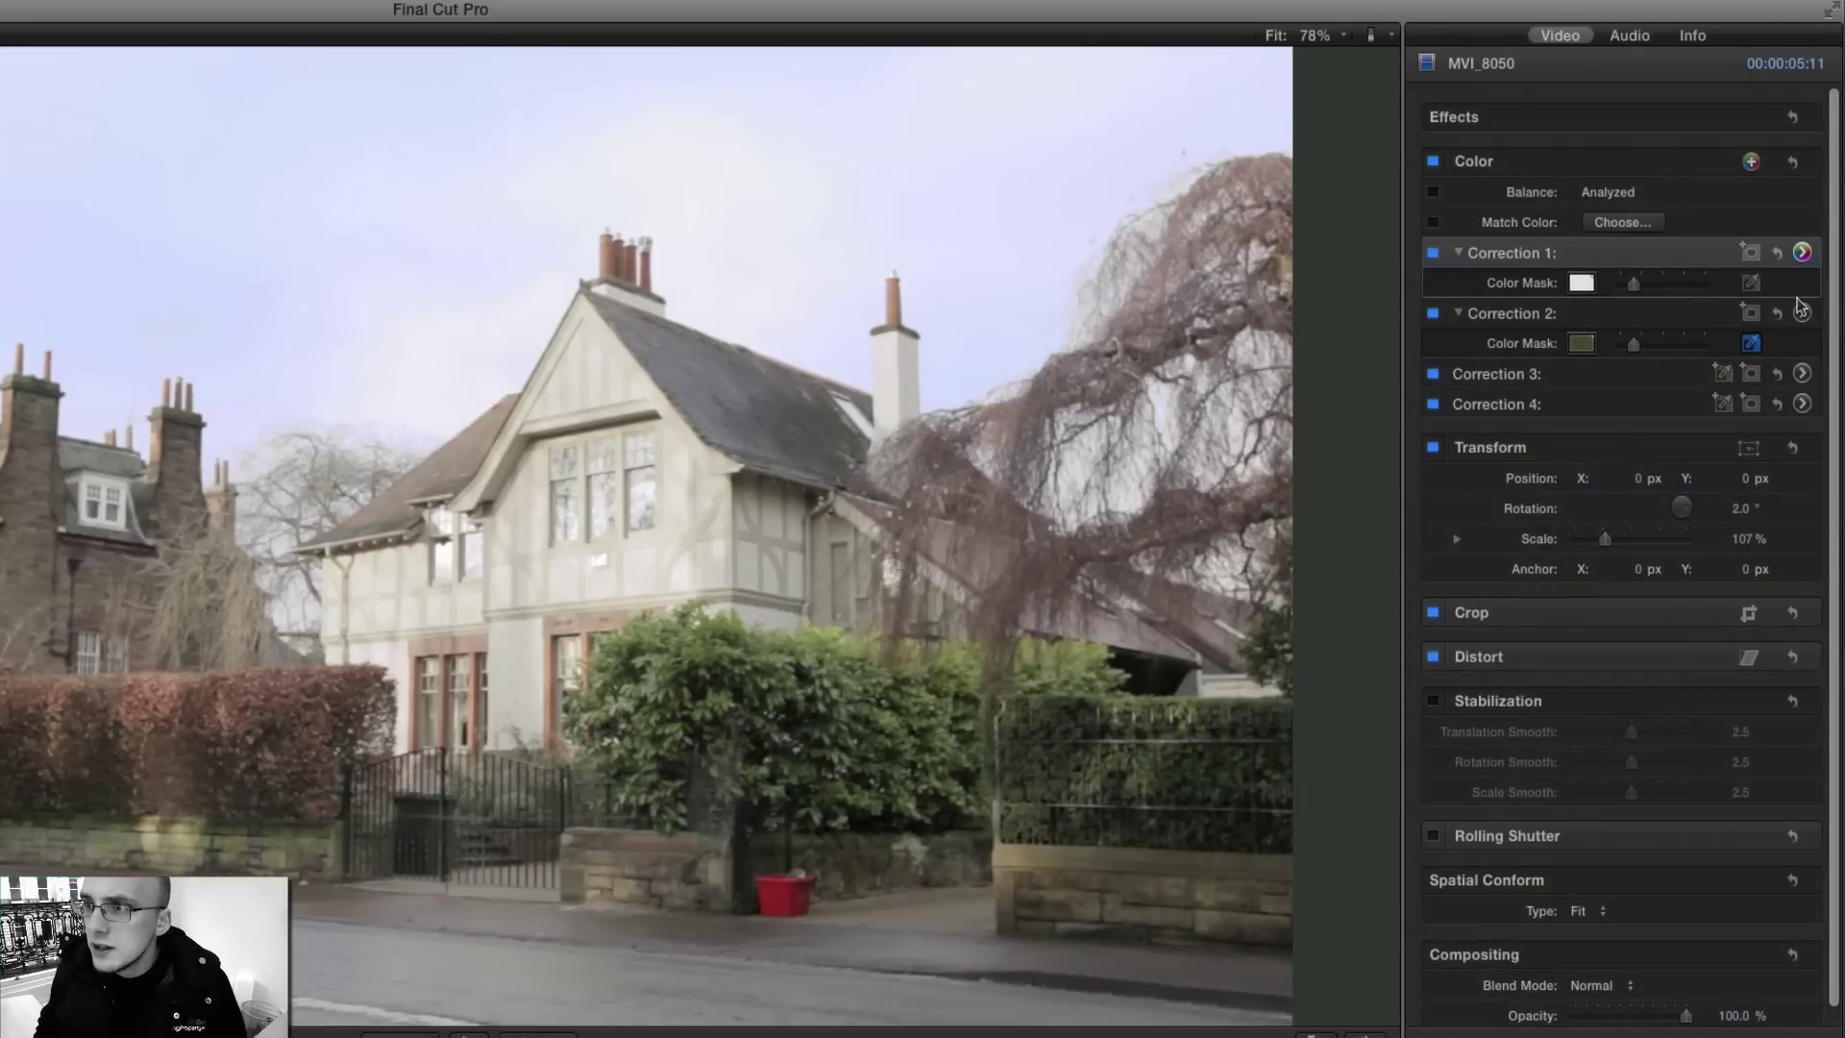
Lift Correction 2's midtones slightly, set its global saturation to 38%, and add a mask to Correction 3.
click(1802, 312)
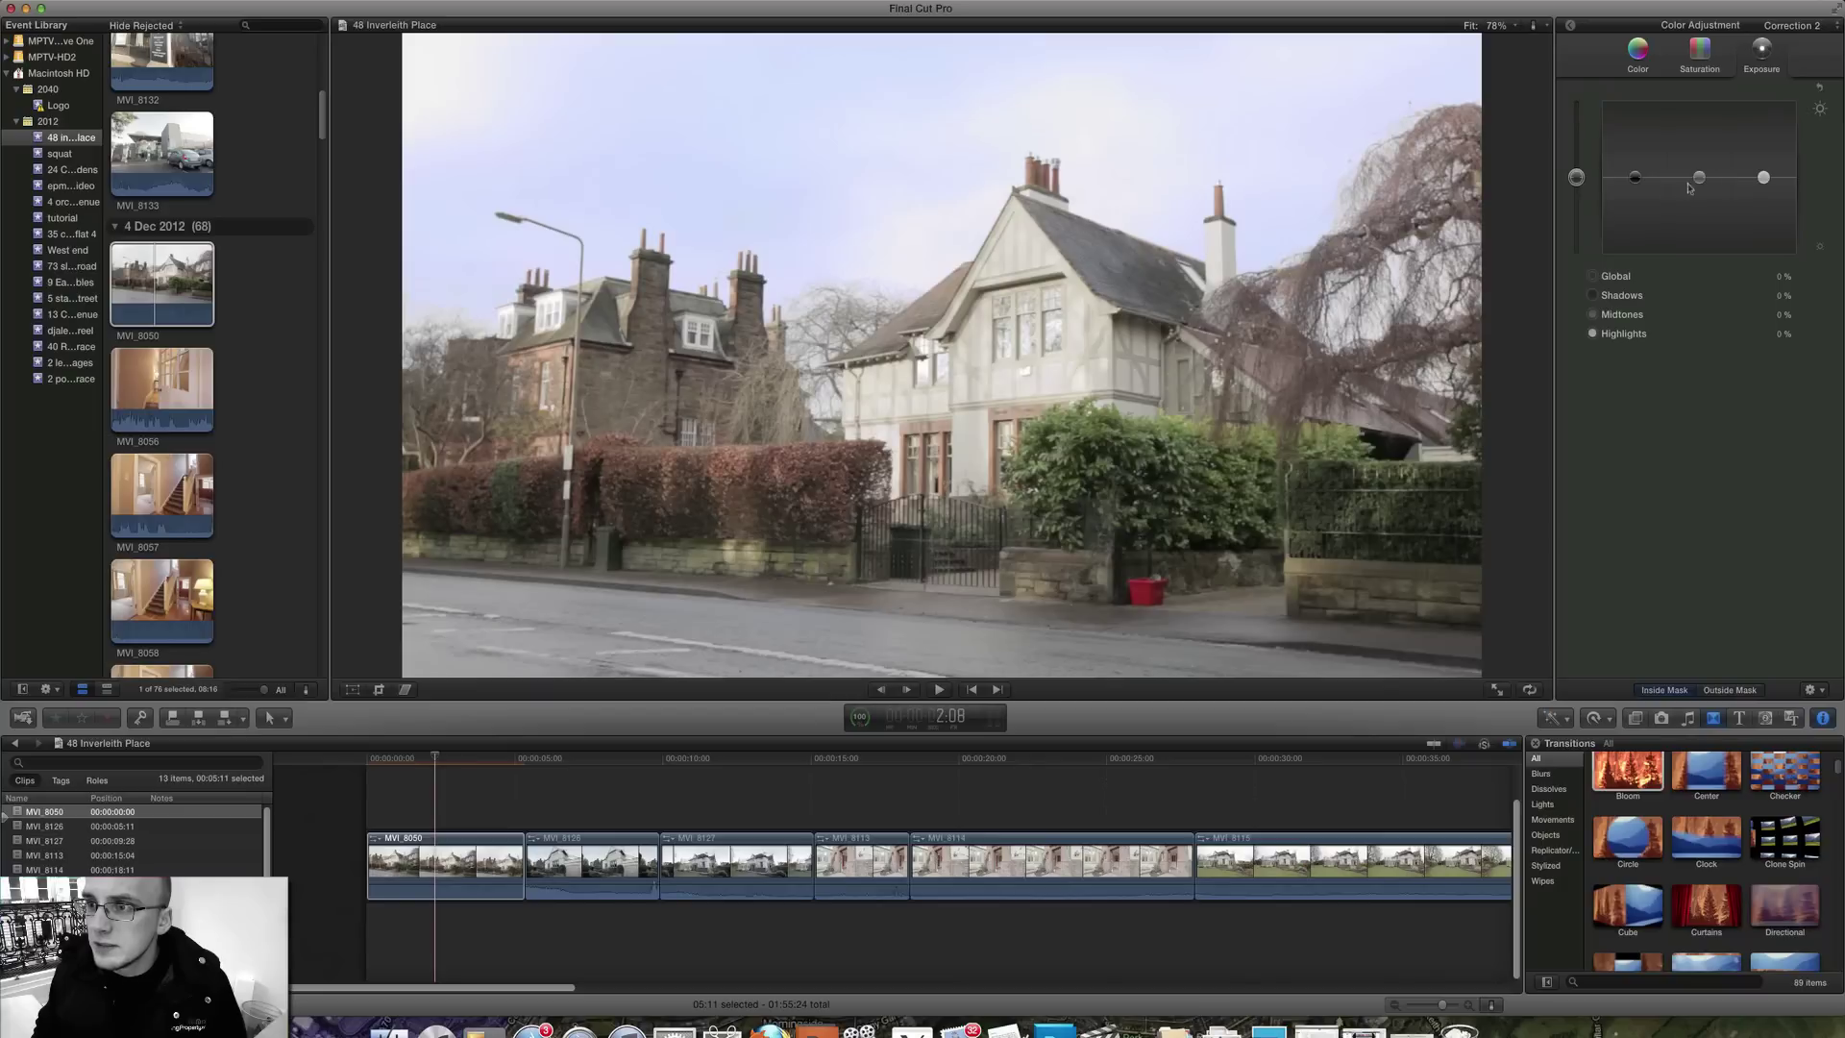
drag(1699, 177, 1708, 177)
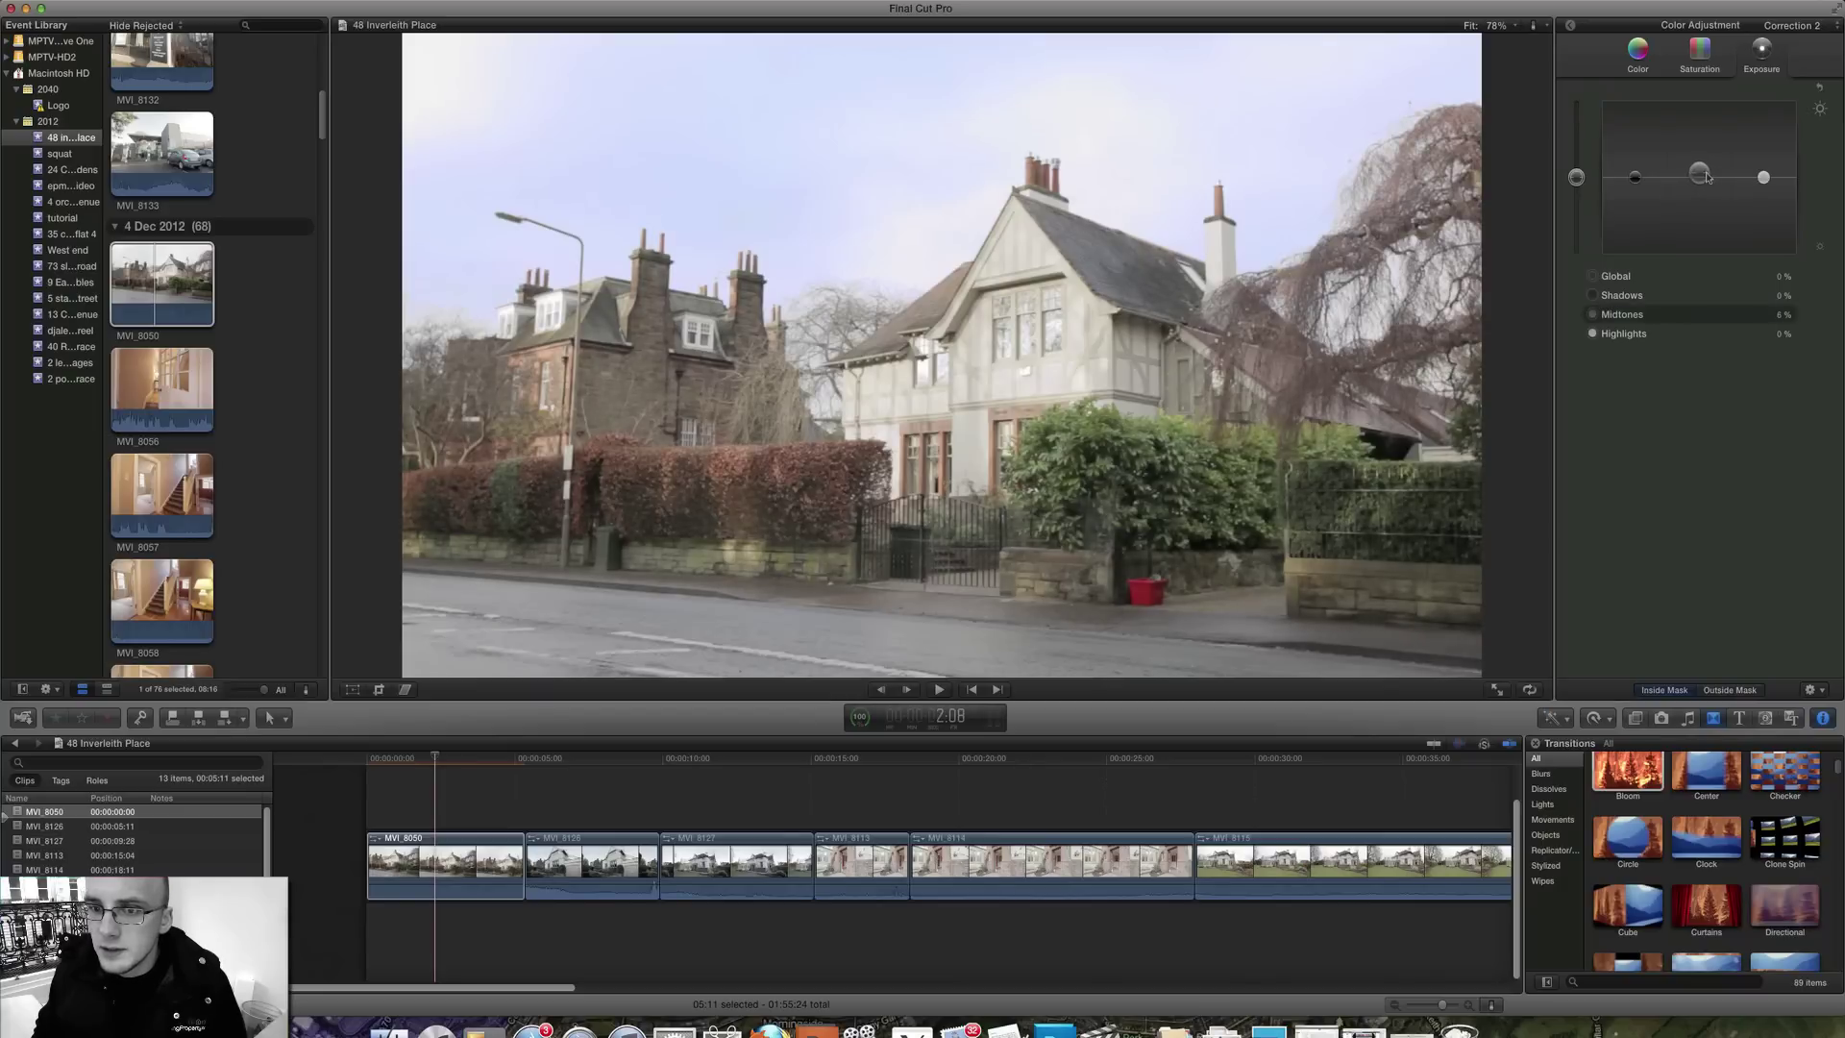
click(1696, 52)
mouse_move(1578, 177)
mouse_down()
mouse_move(1591, 99)
mouse_move(1576, 395)
mouse_move(1566, 151)
mouse_up()
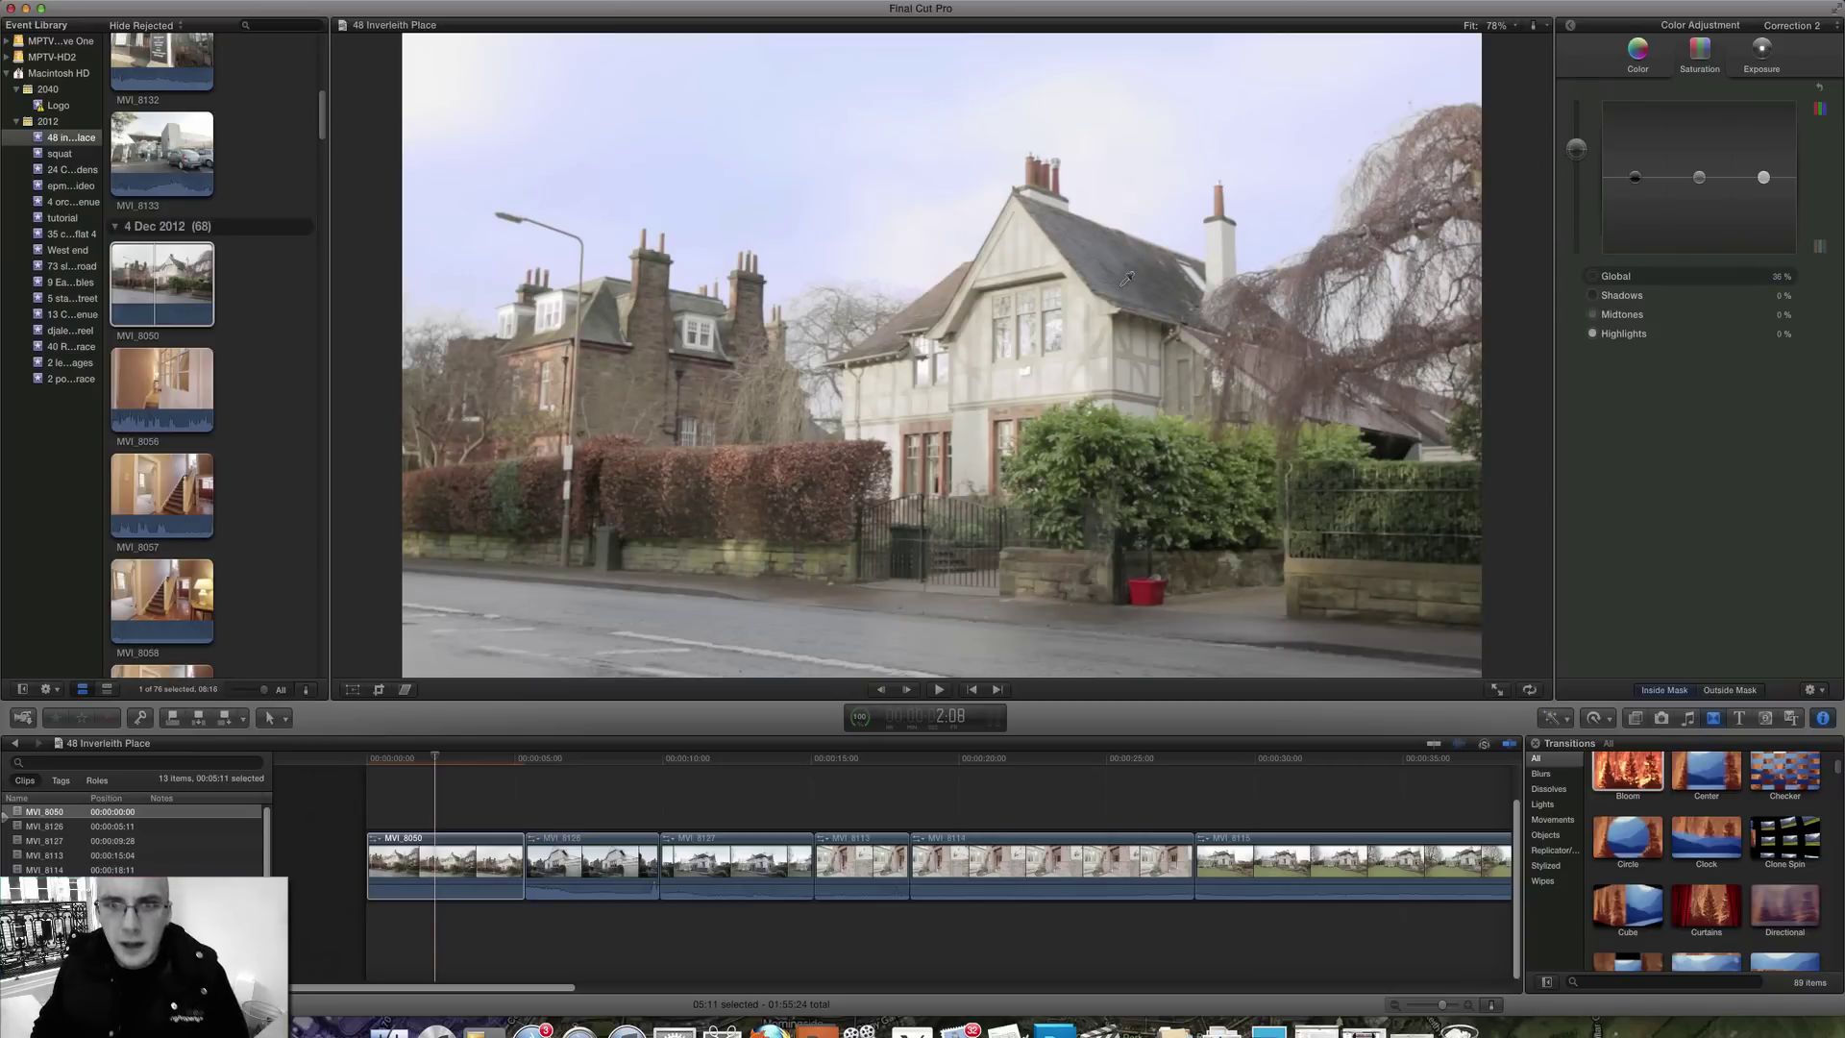
click(1570, 25)
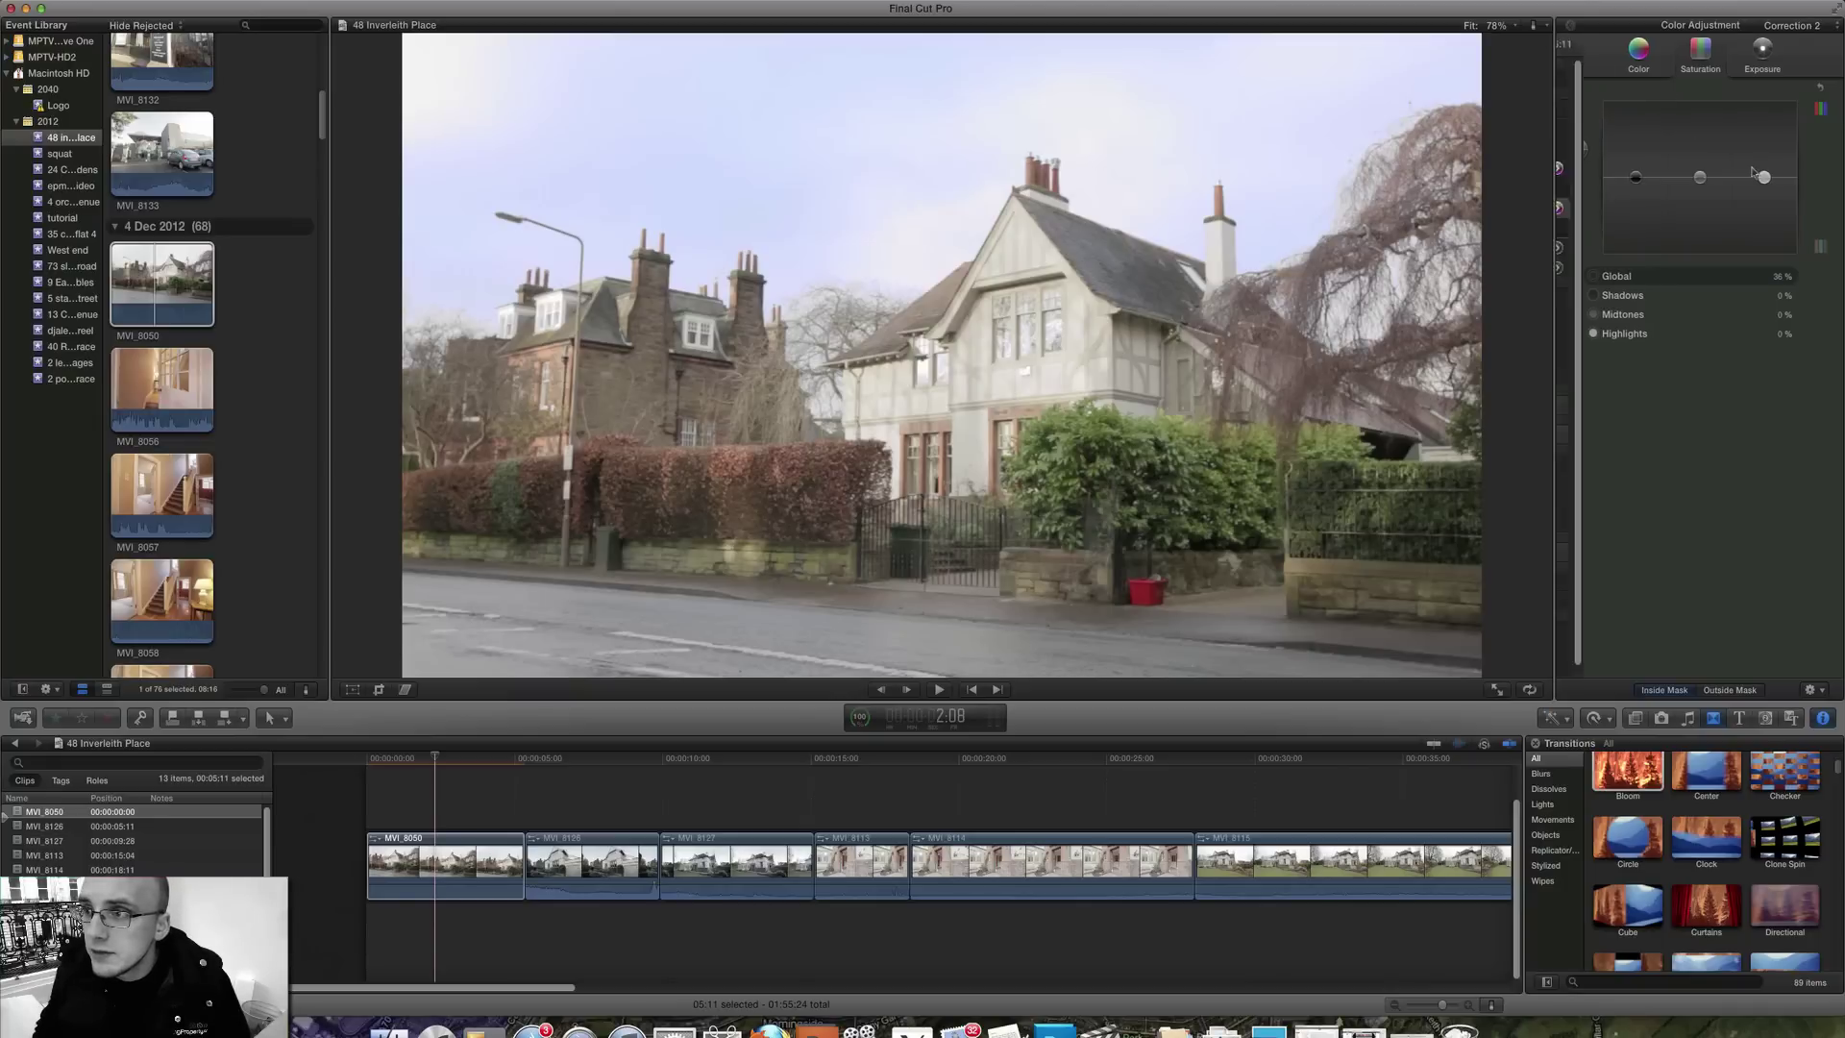
click(1767, 249)
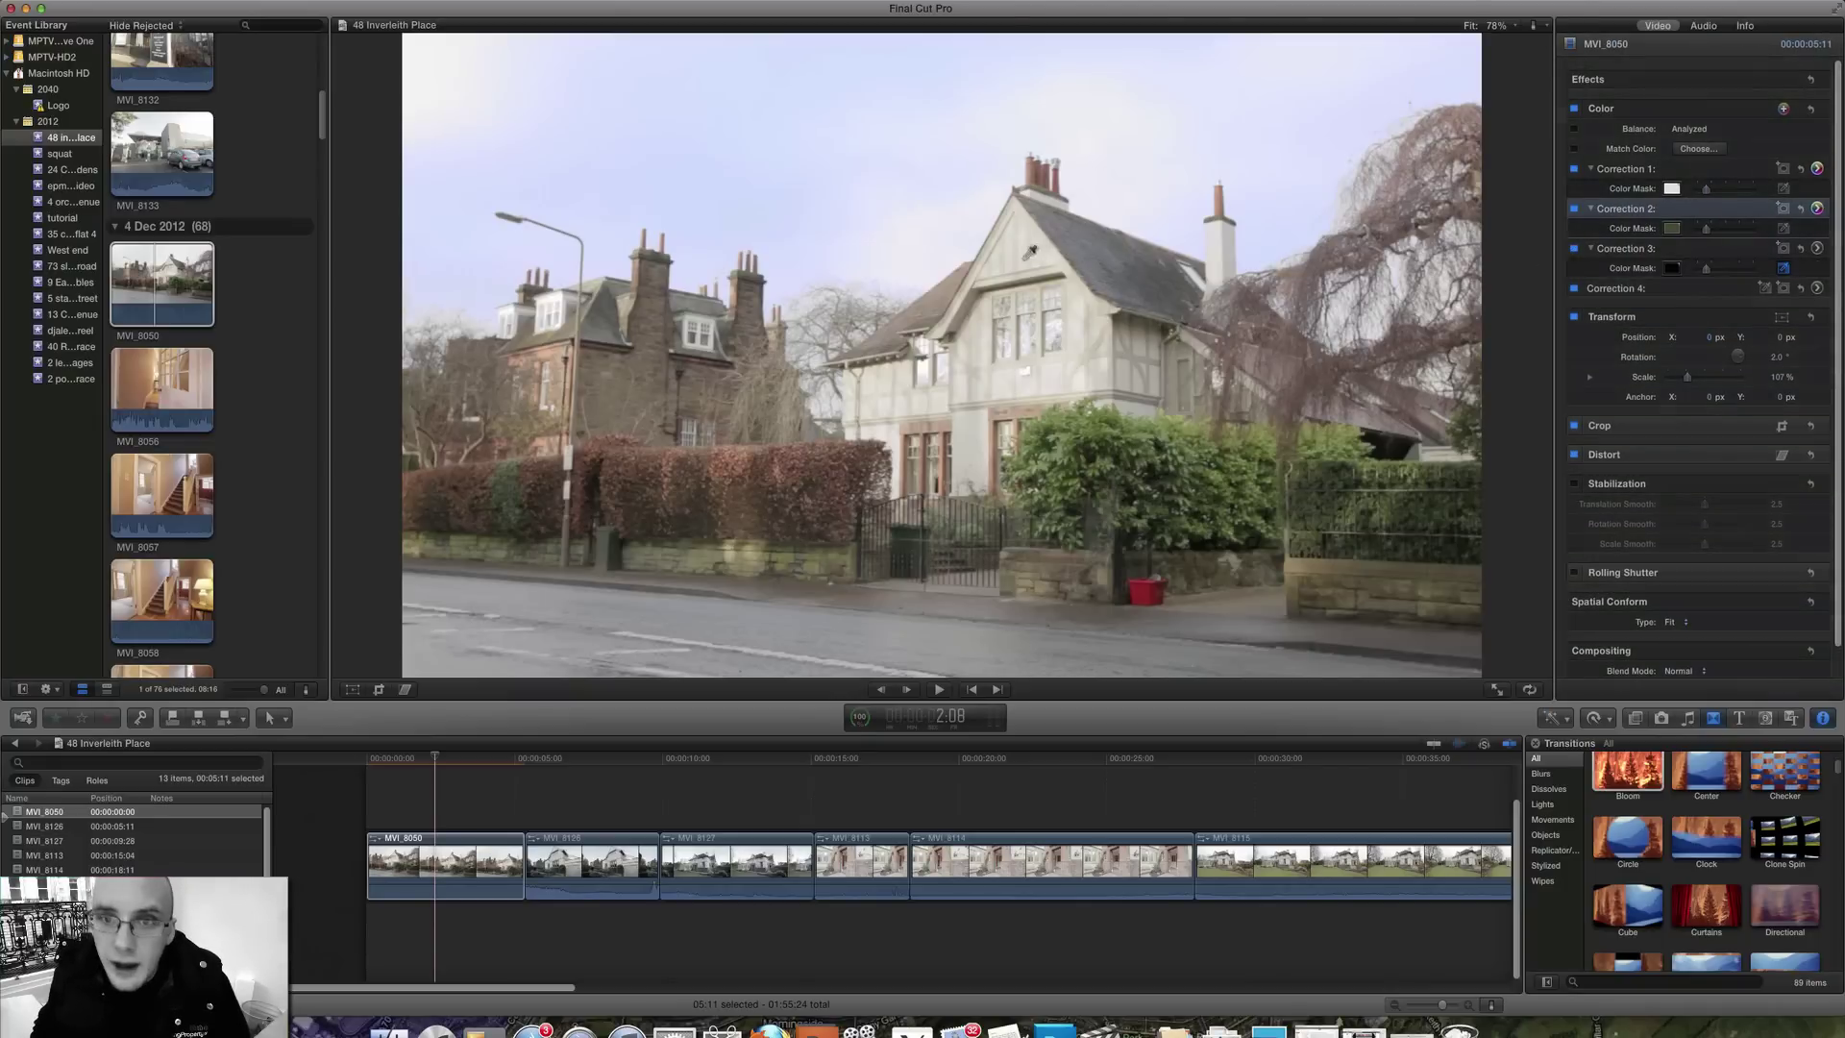
Mask Correction 3 to the pale house wall colour.
click(1009, 379)
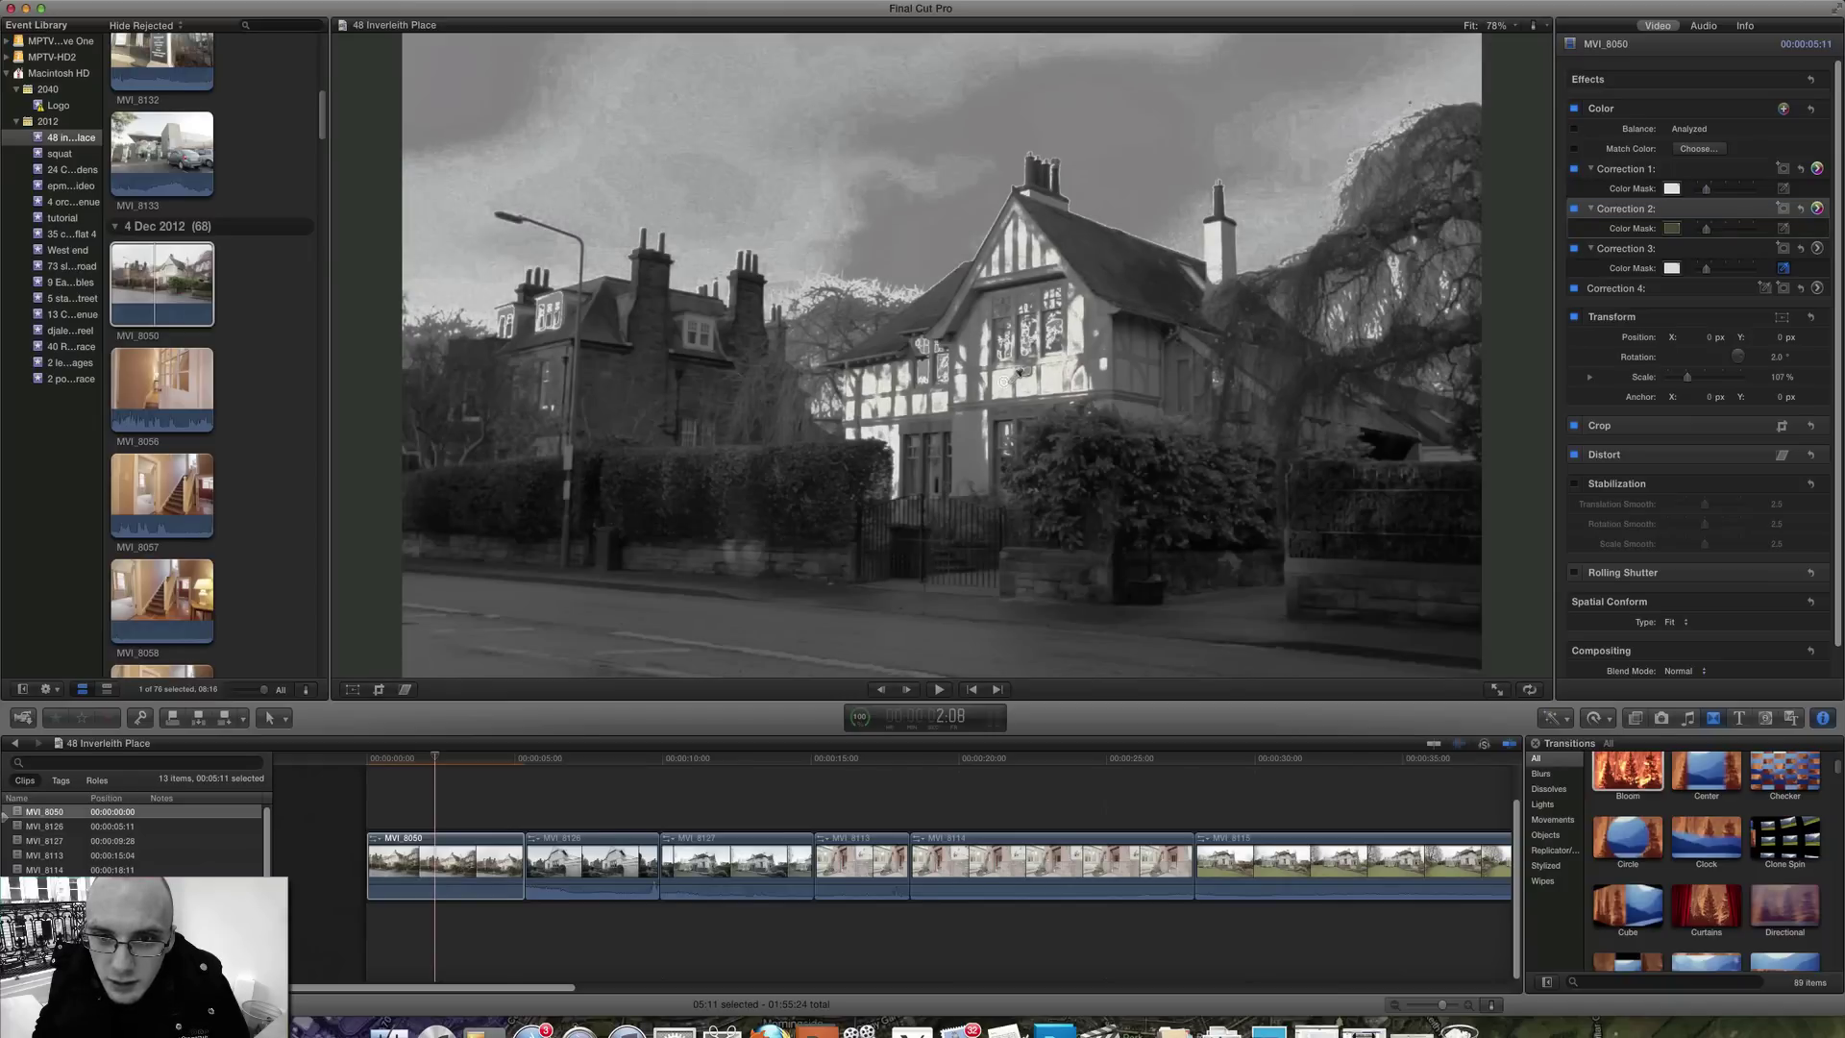
drag(1014, 375, 1023, 373)
drag(971, 432, 989, 412)
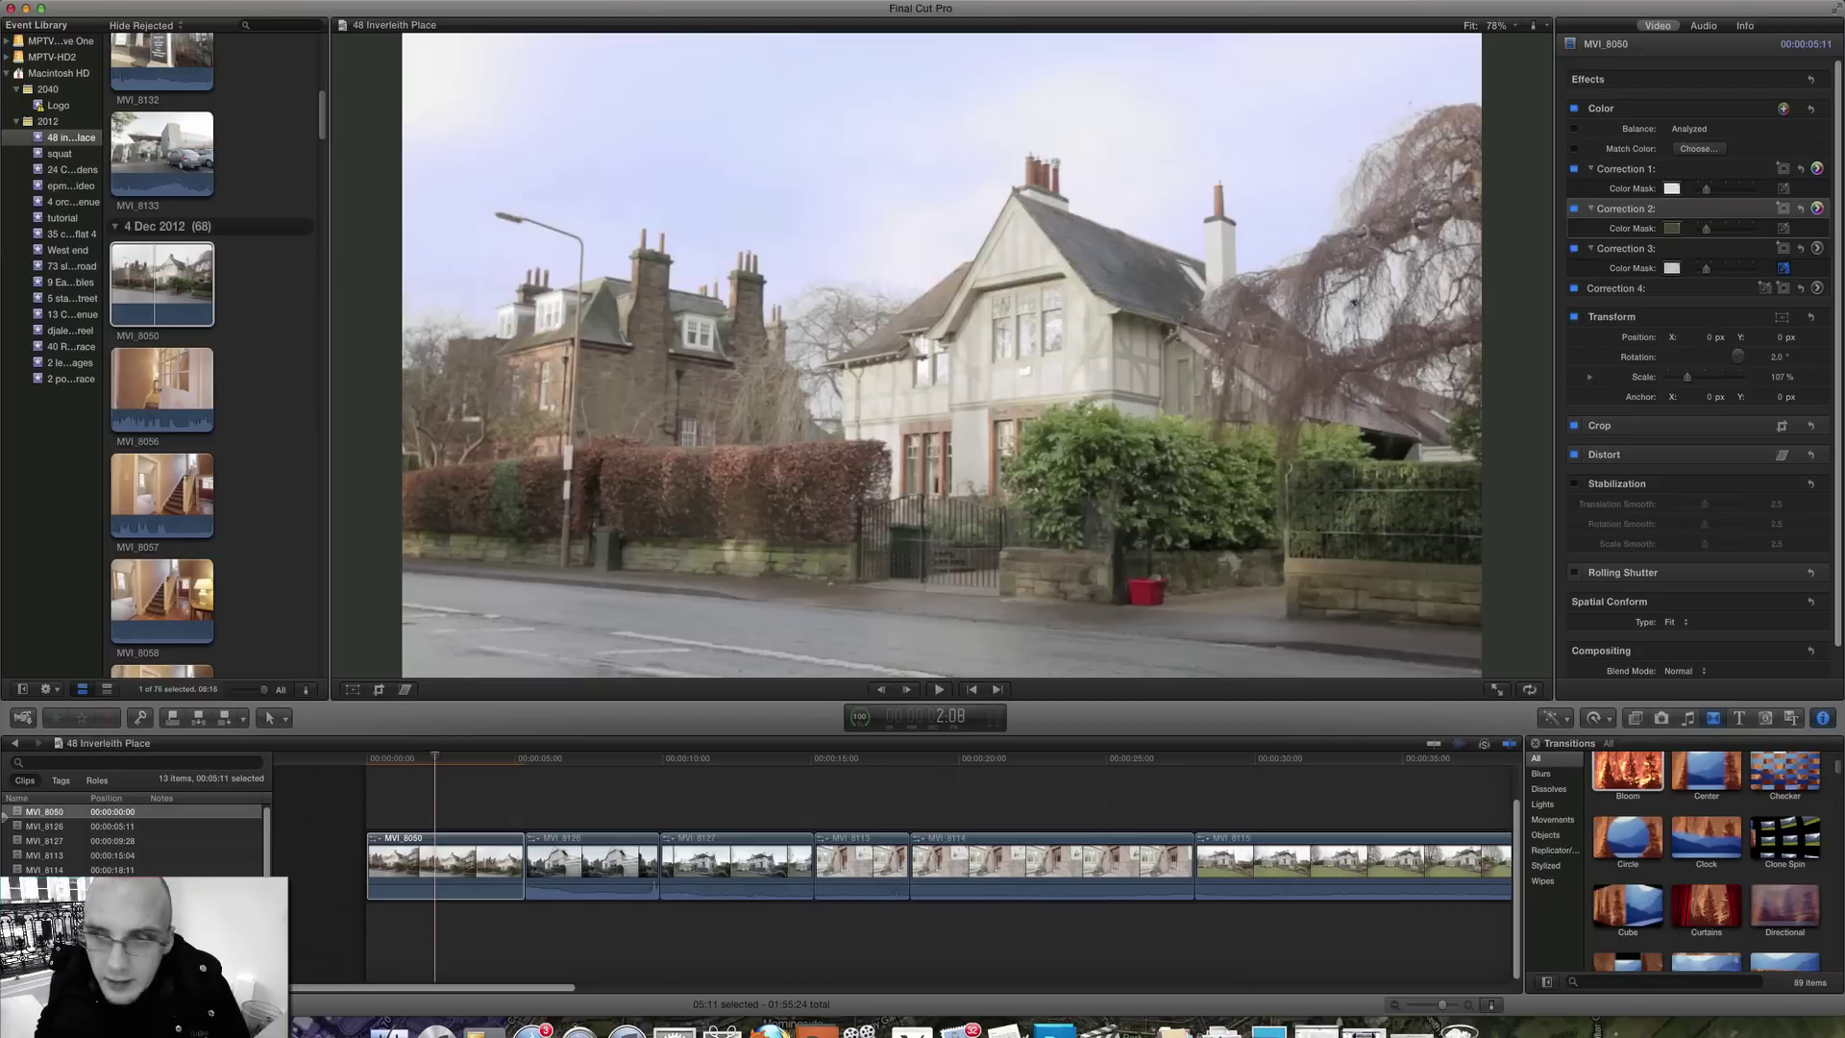
Raise Correction 3's highlights to 5% and shadows to 22%, and desaturate it to -100.
click(1817, 249)
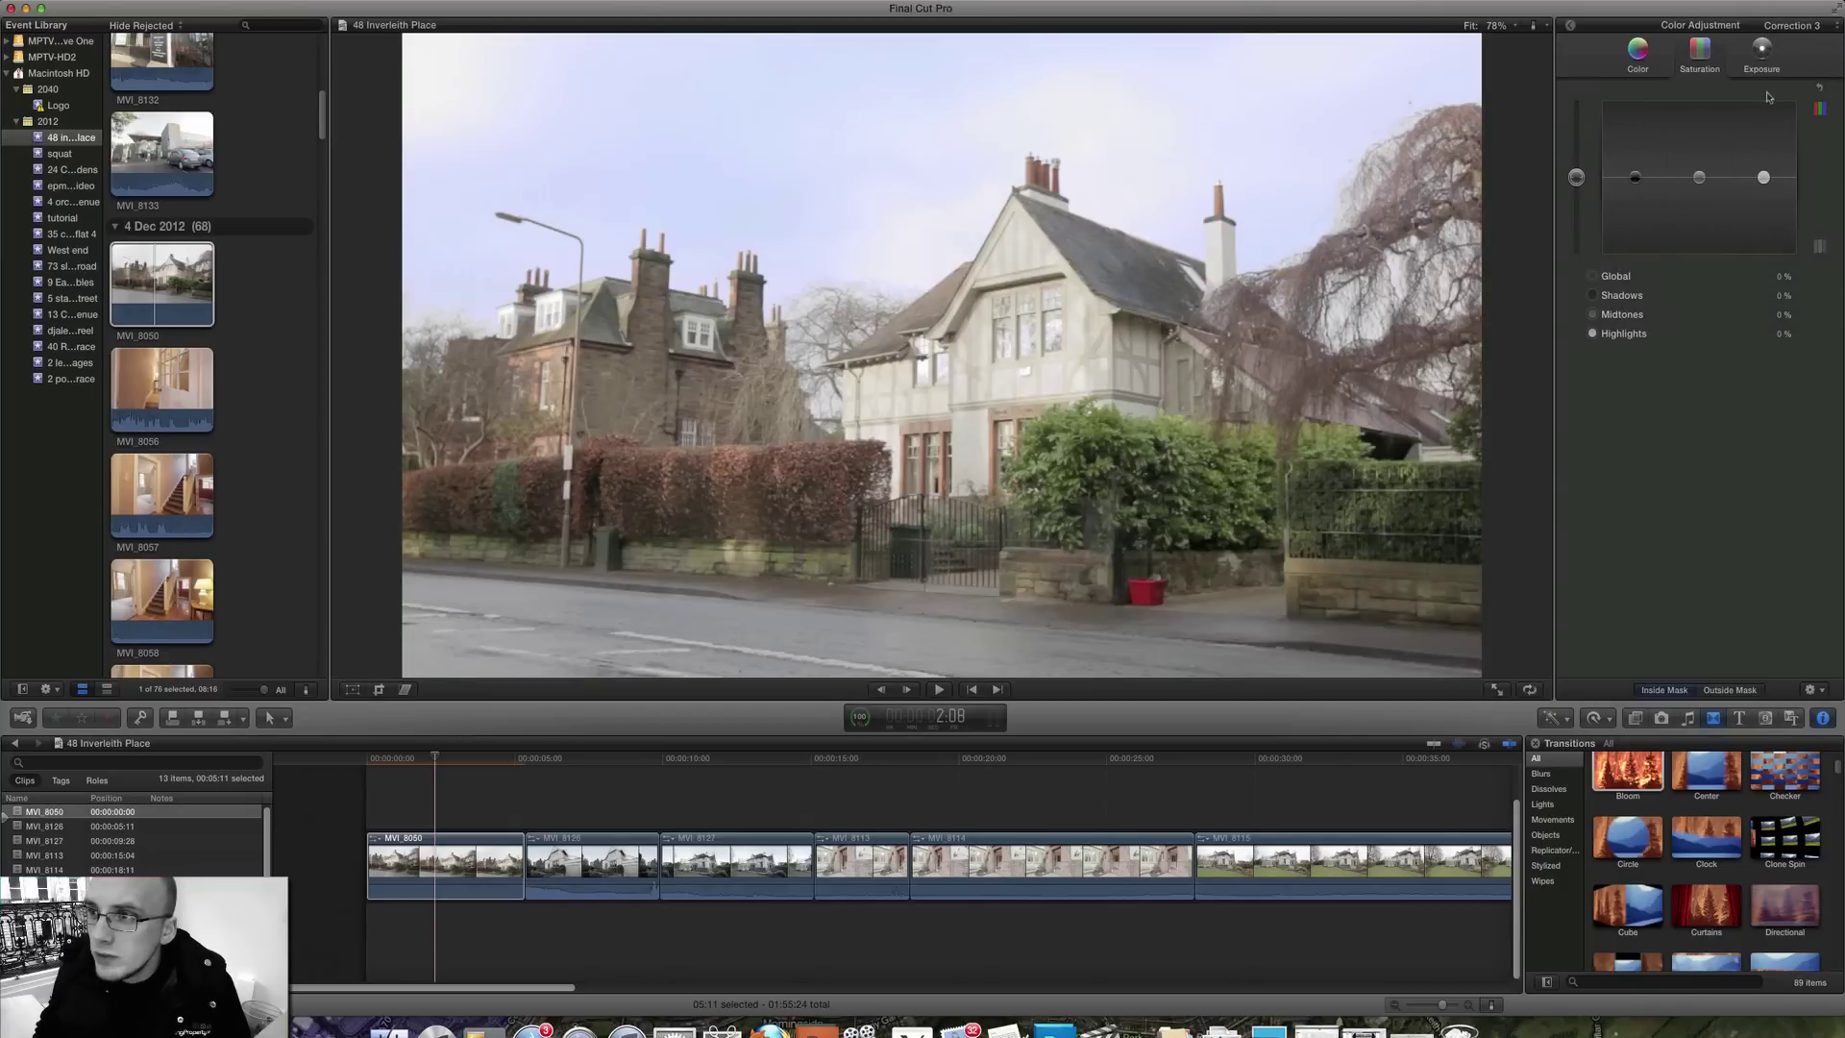
click(1764, 57)
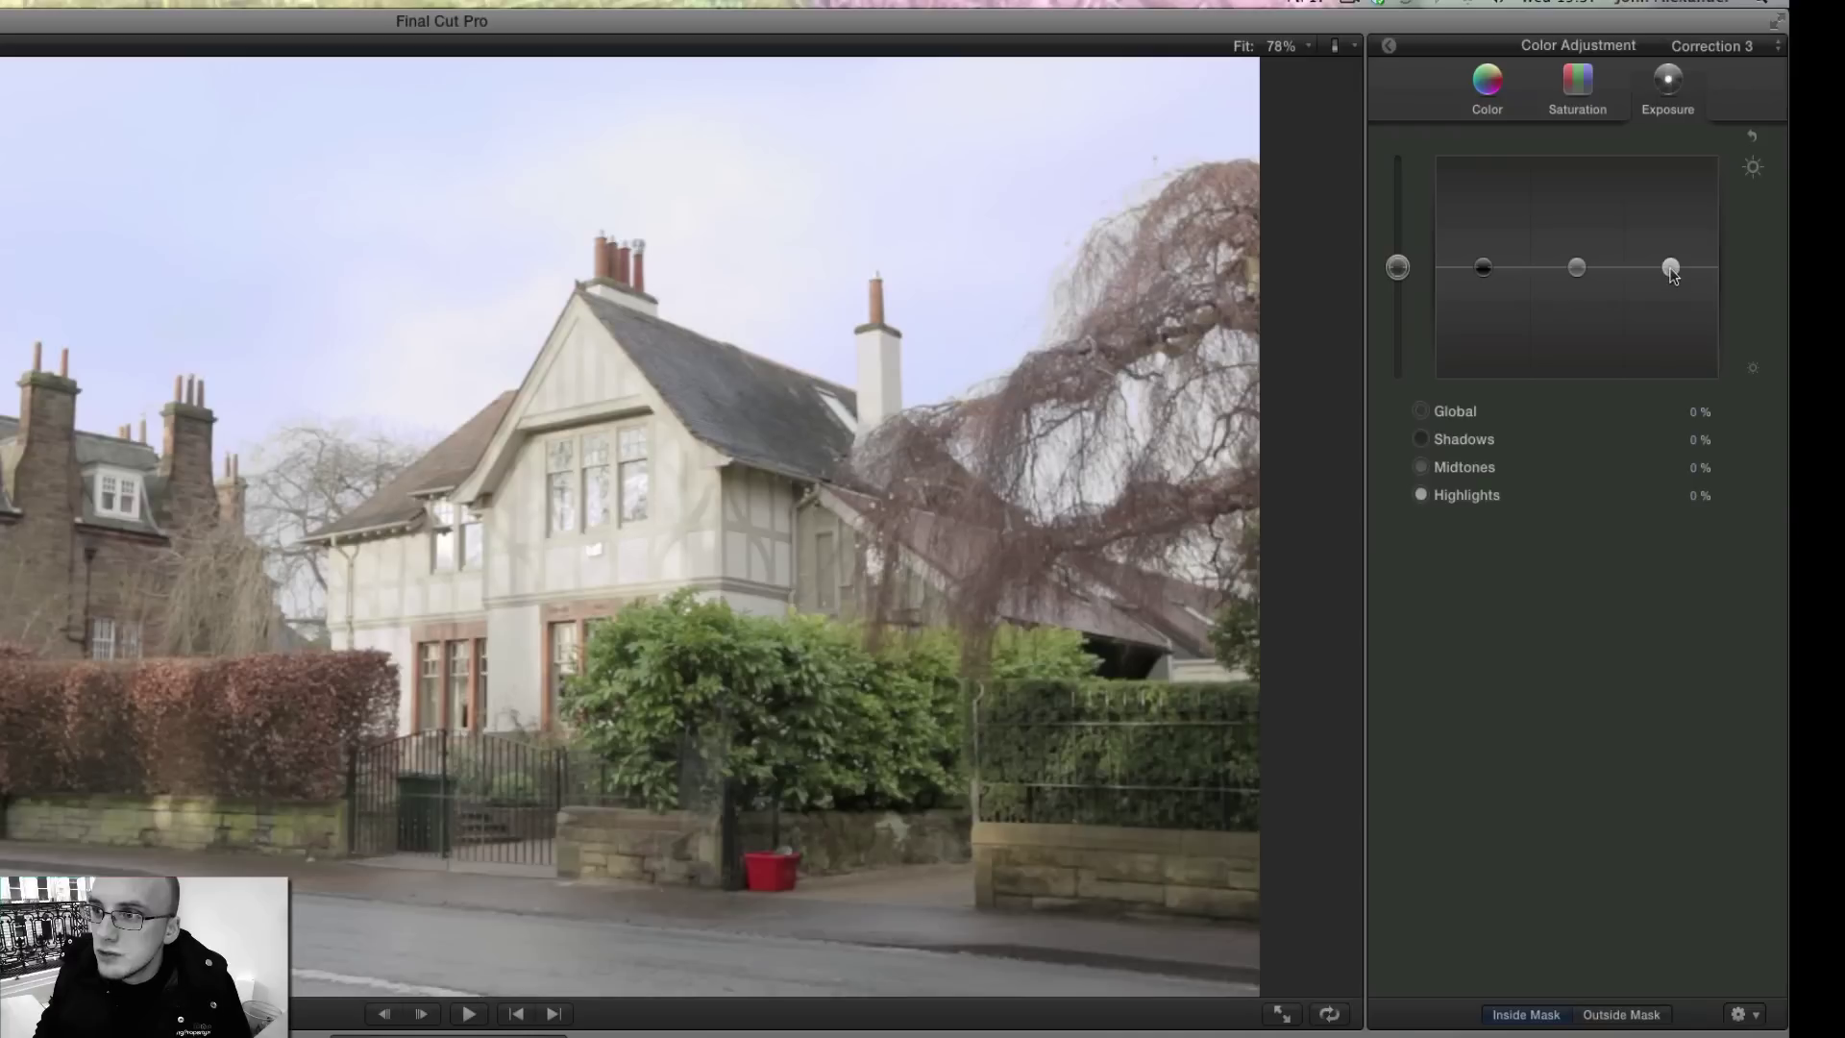
drag(1764, 176, 1765, 176)
drag(1674, 269, 1580, 268)
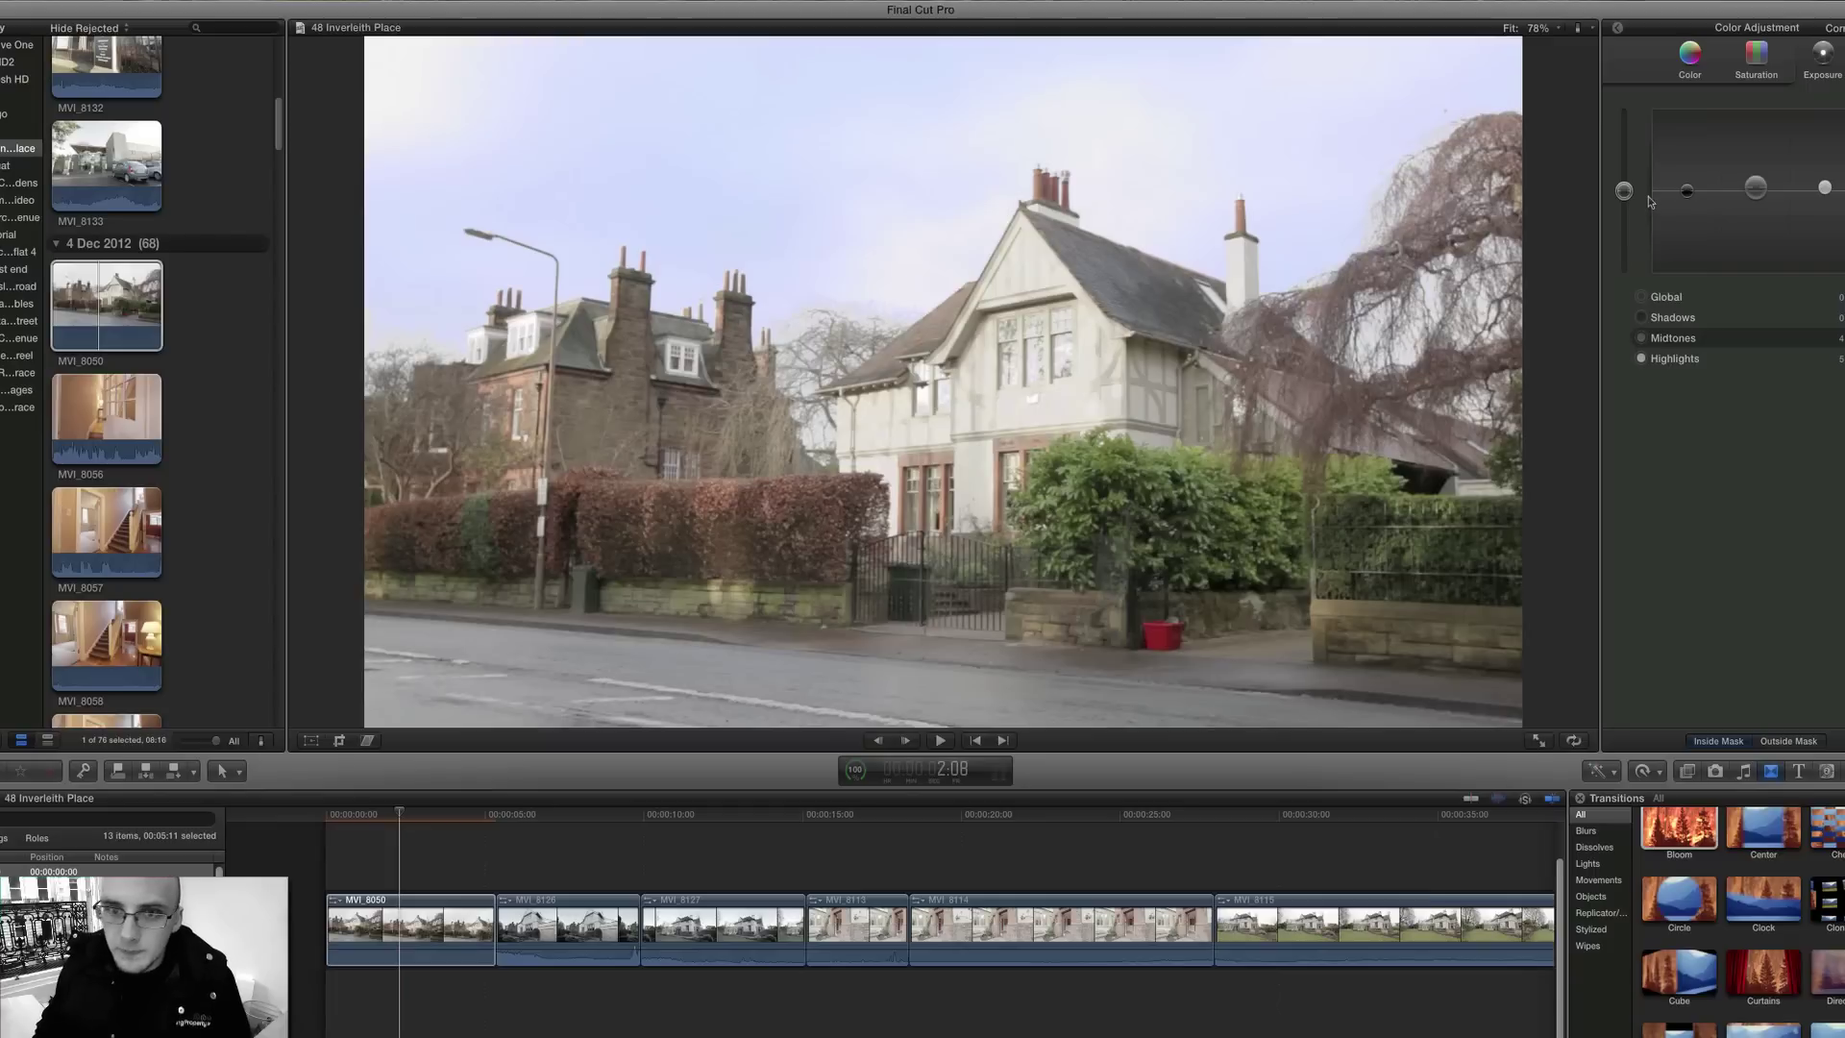
mouse_move(1682, 199)
mouse_down()
mouse_move(1686, 231)
mouse_move(1697, 187)
mouse_up()
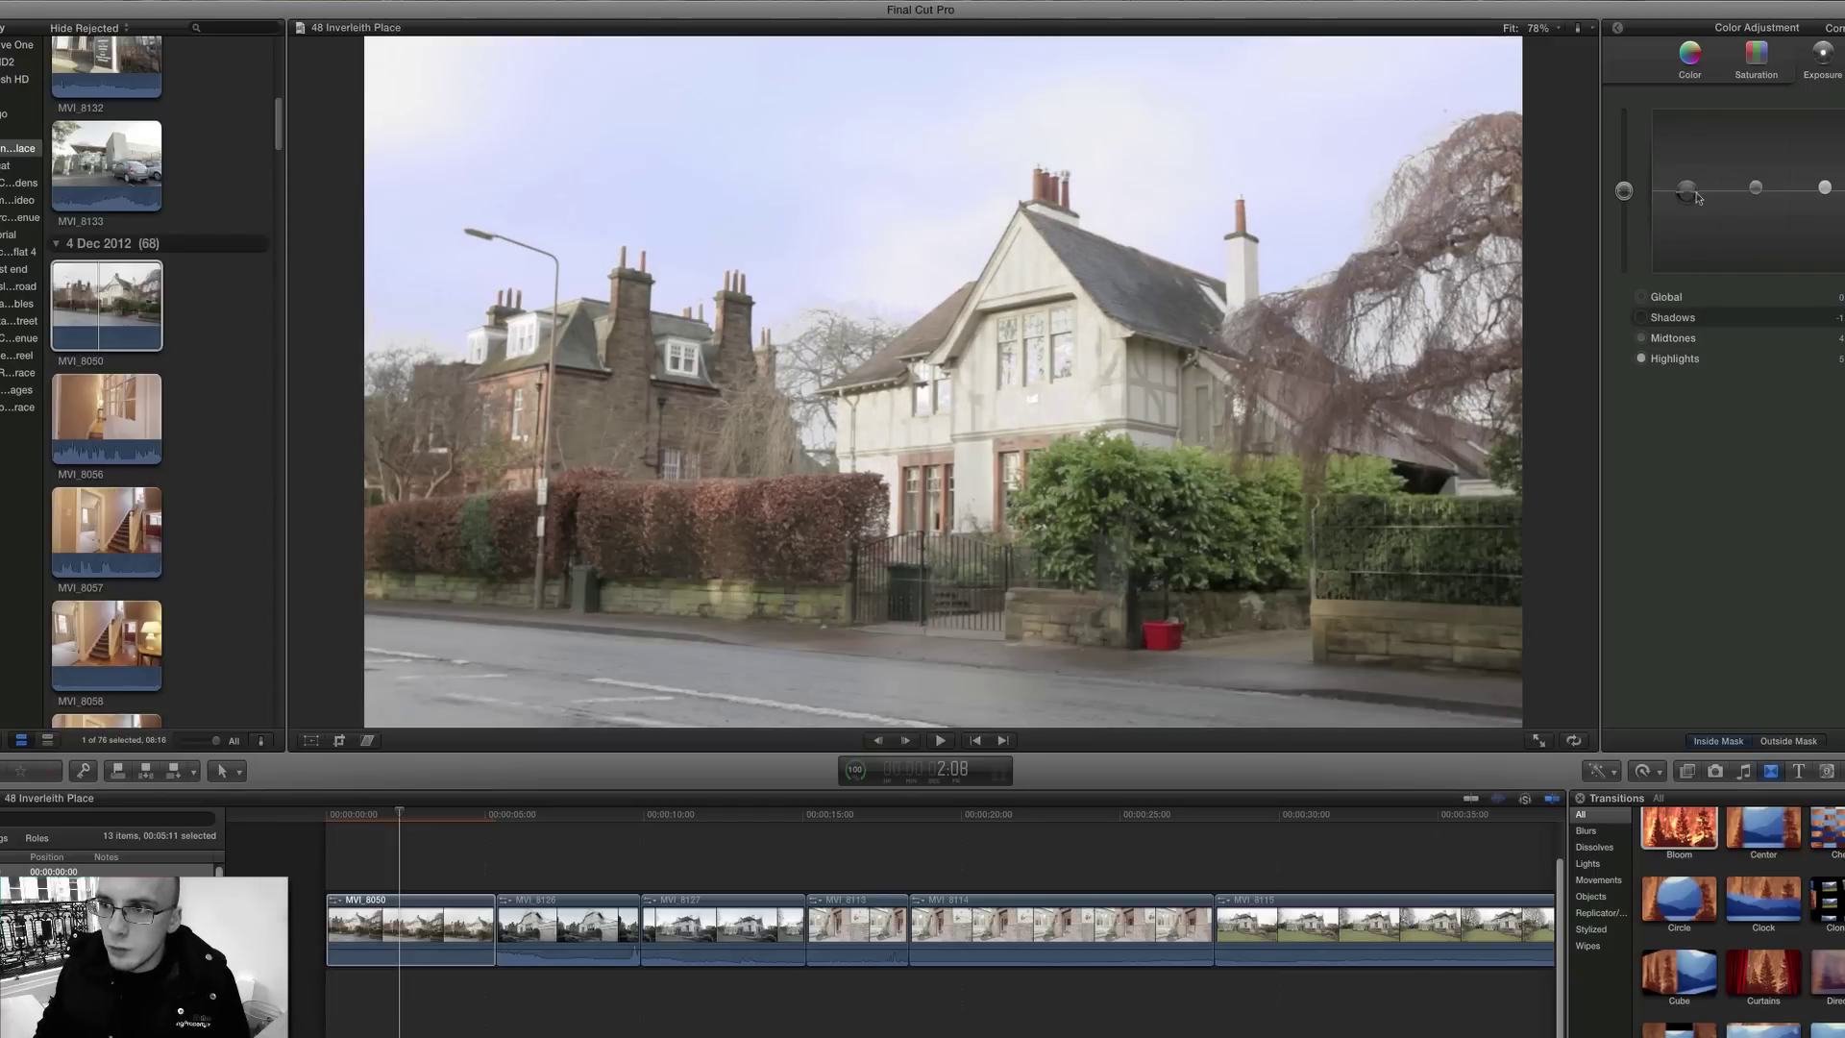
click(1757, 66)
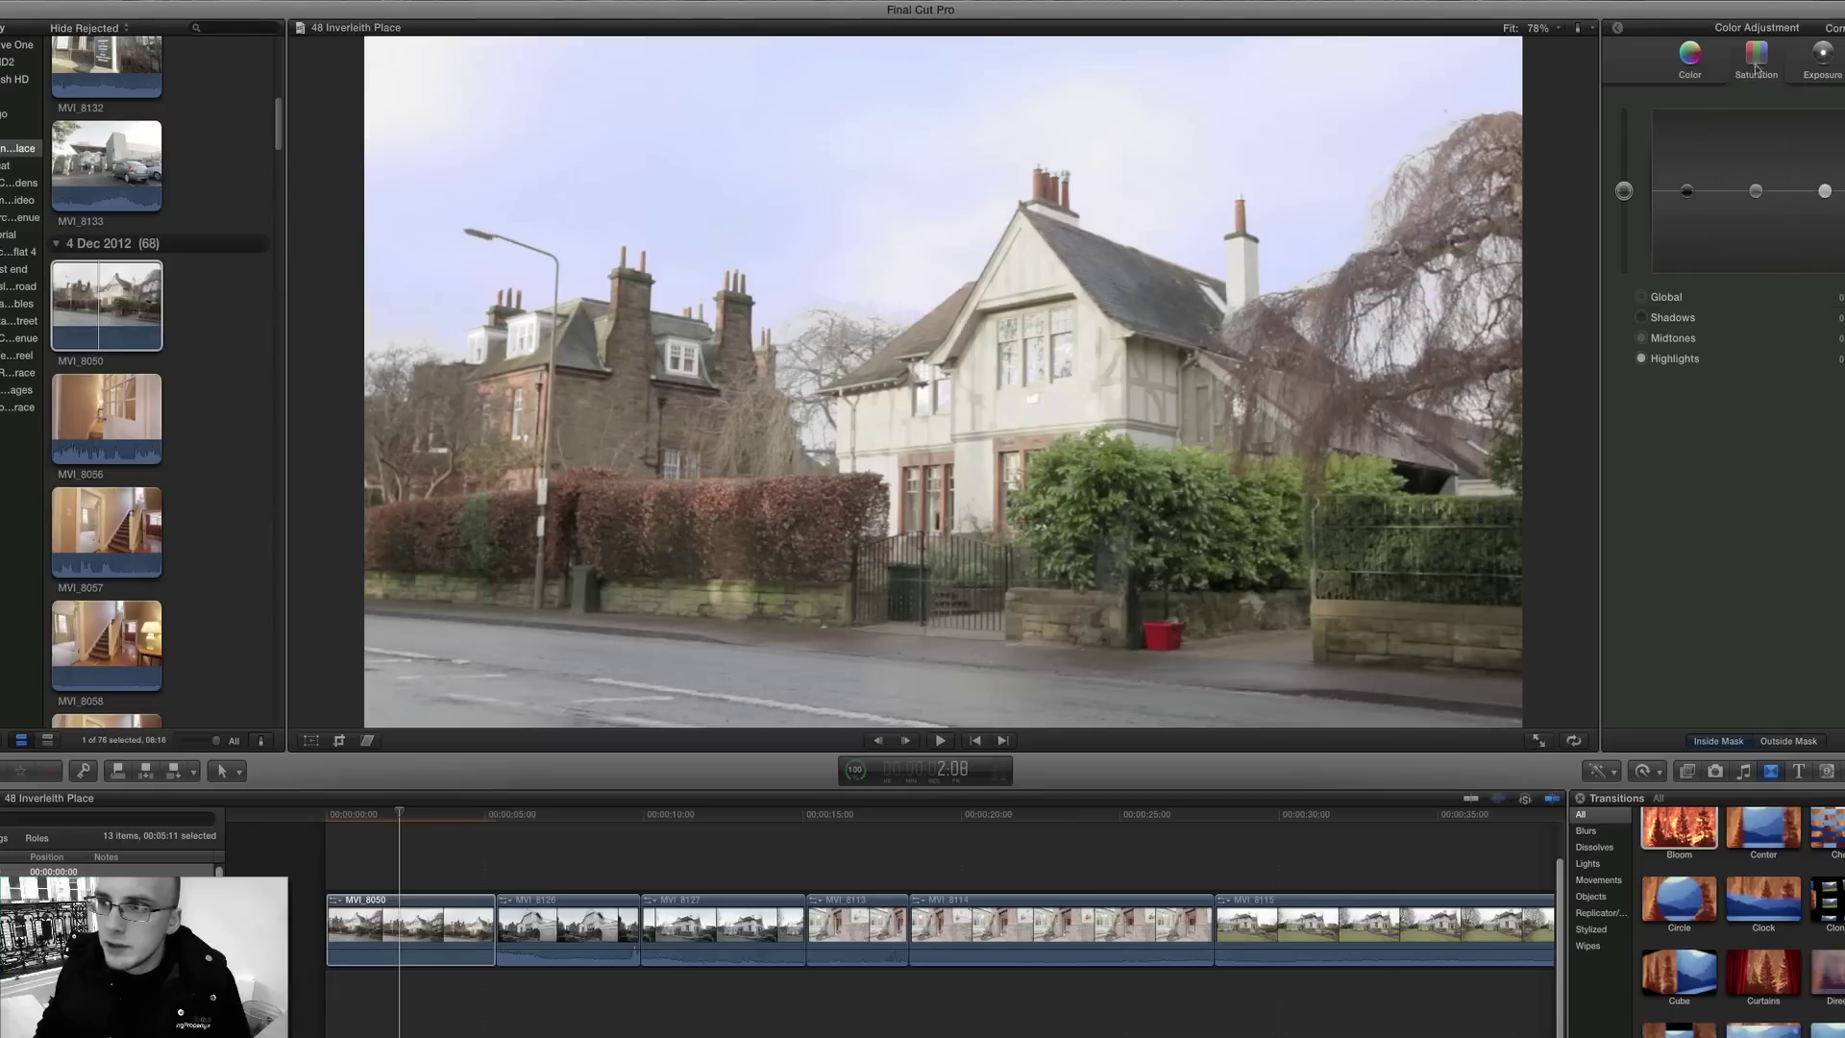
mouse_move(1625, 191)
mouse_down()
mouse_move(1625, 298)
mouse_move(1630, 198)
mouse_up()
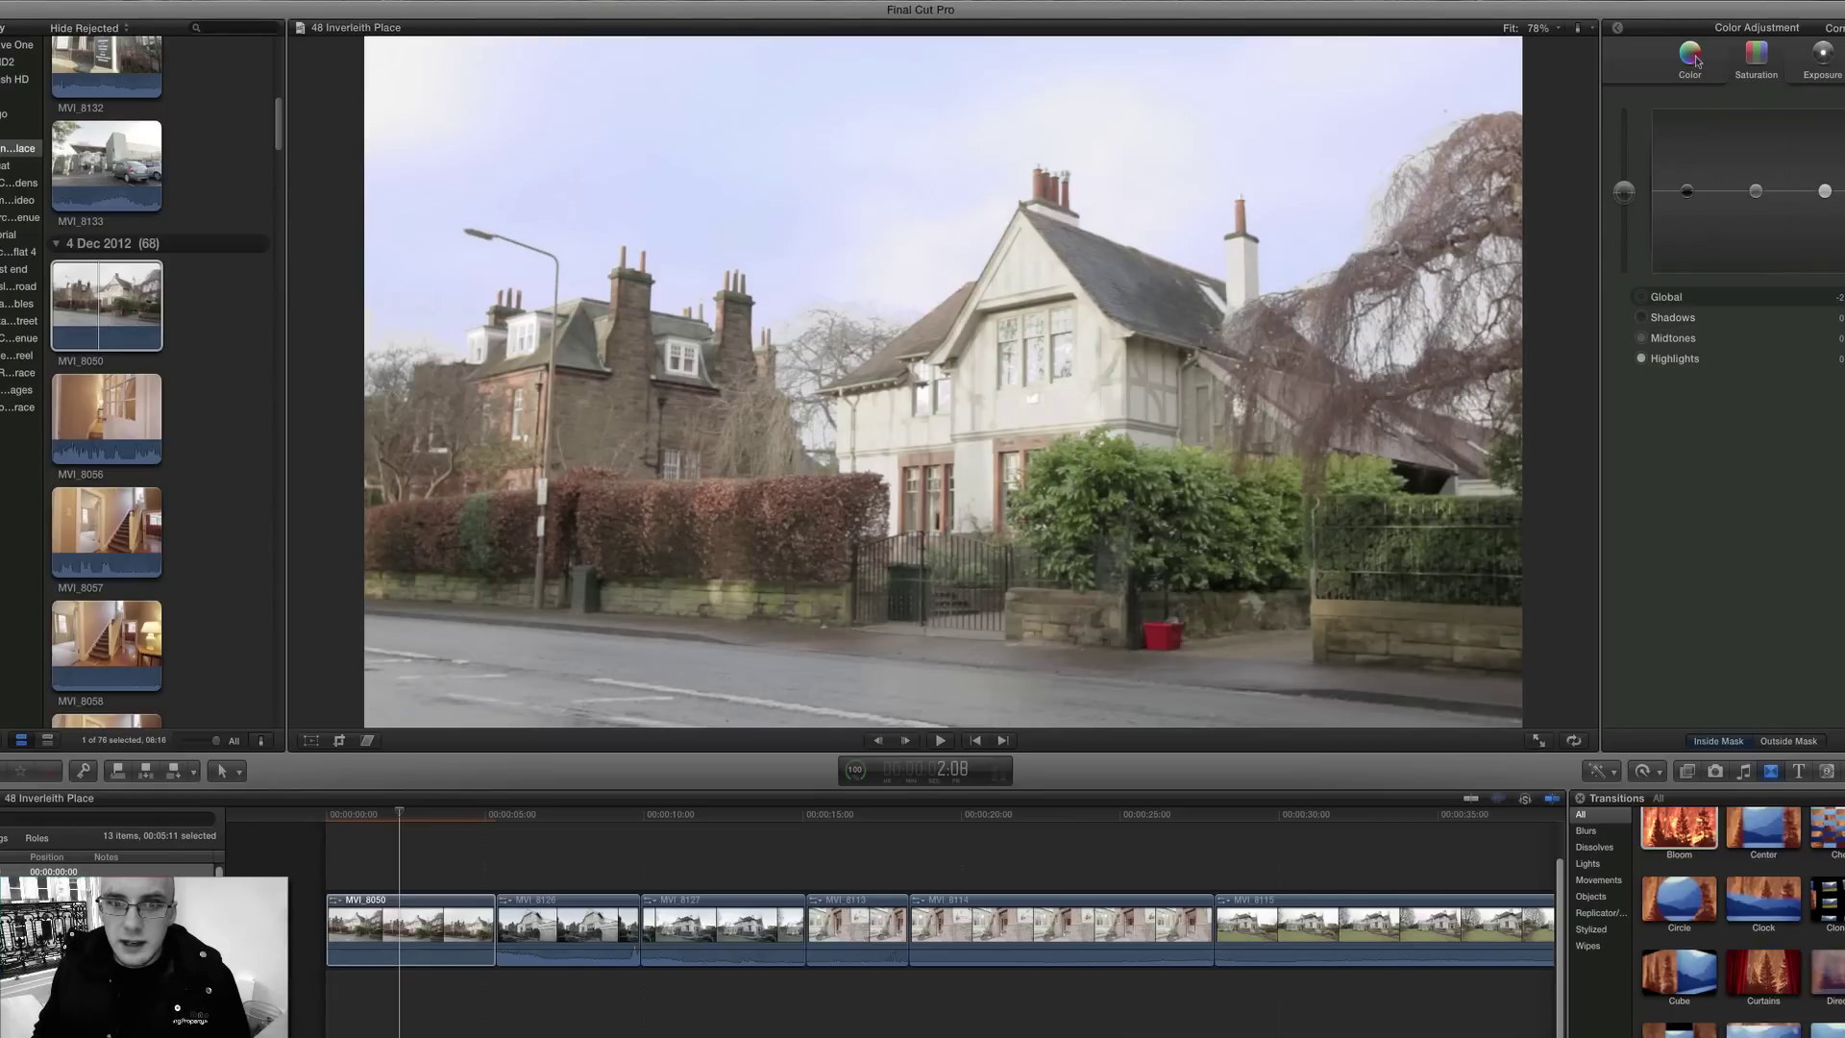
click(1619, 30)
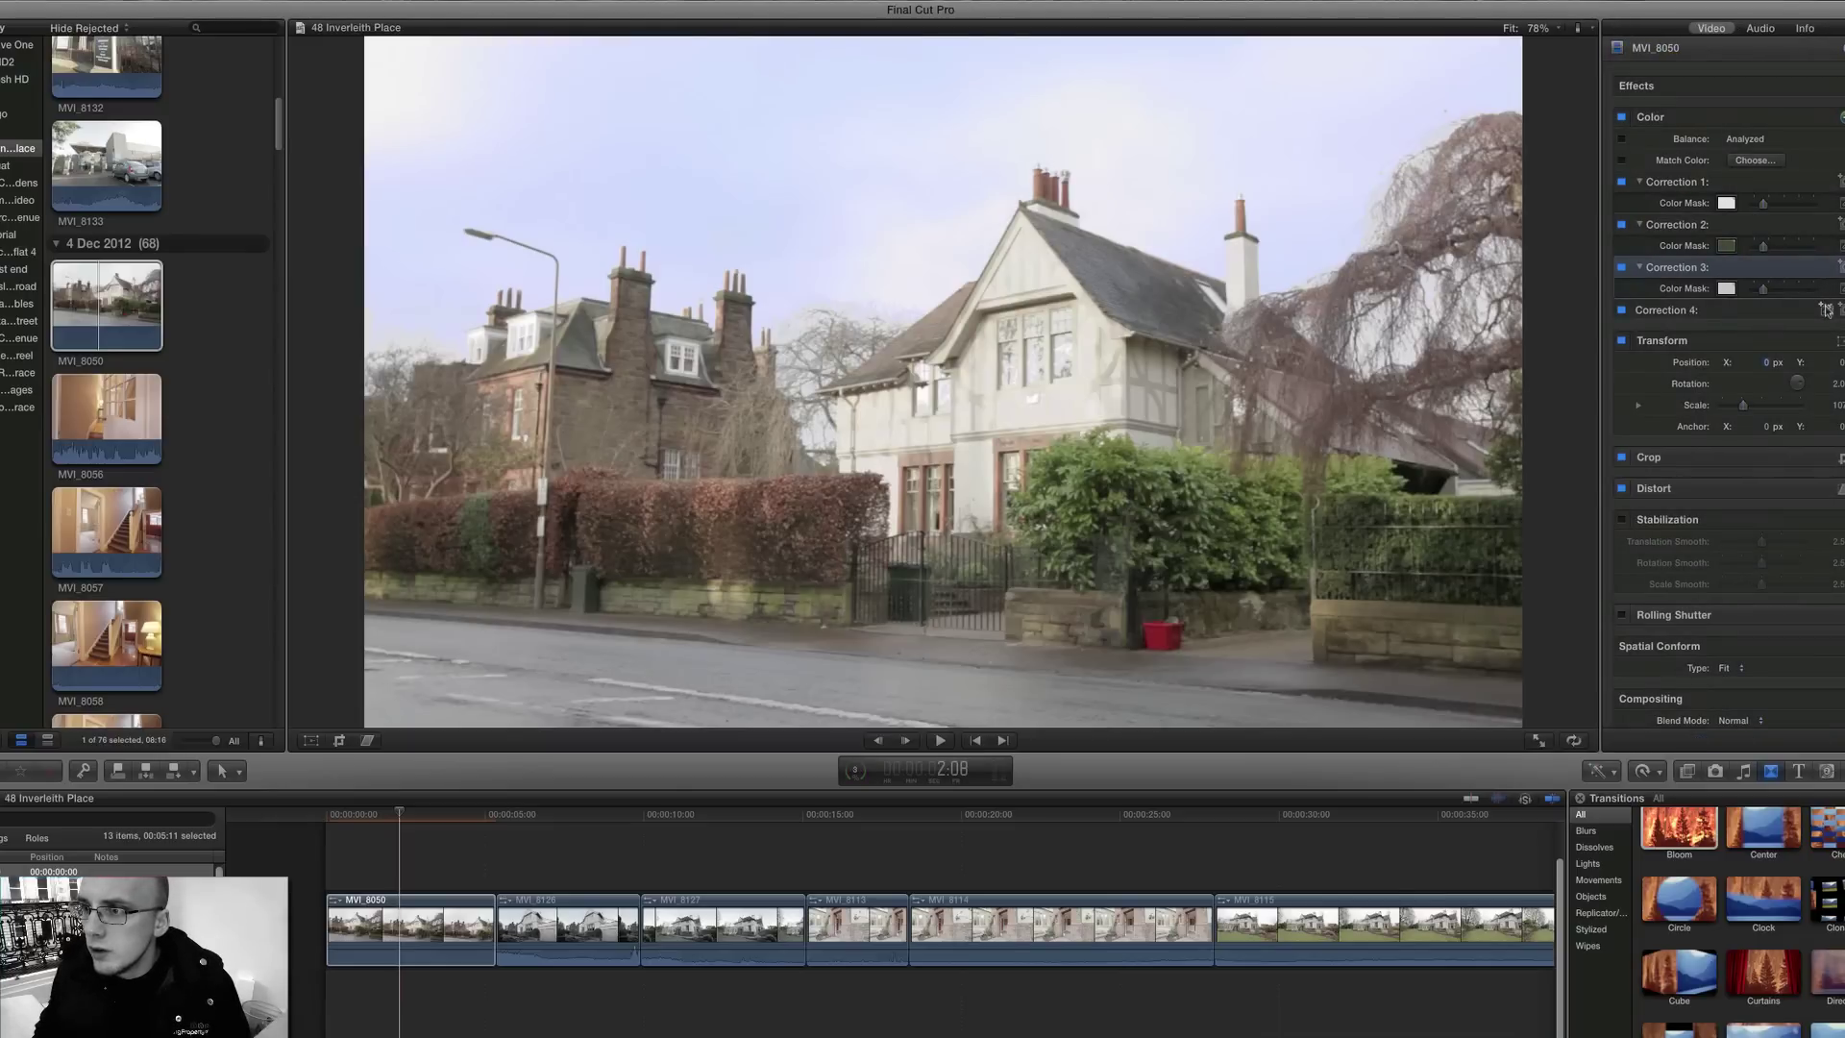
Mask Correction 4 to a reddish-brown tone, shift its midtone colour slightly and lift midtone exposure to 2%.
drag(880, 483, 959, 487)
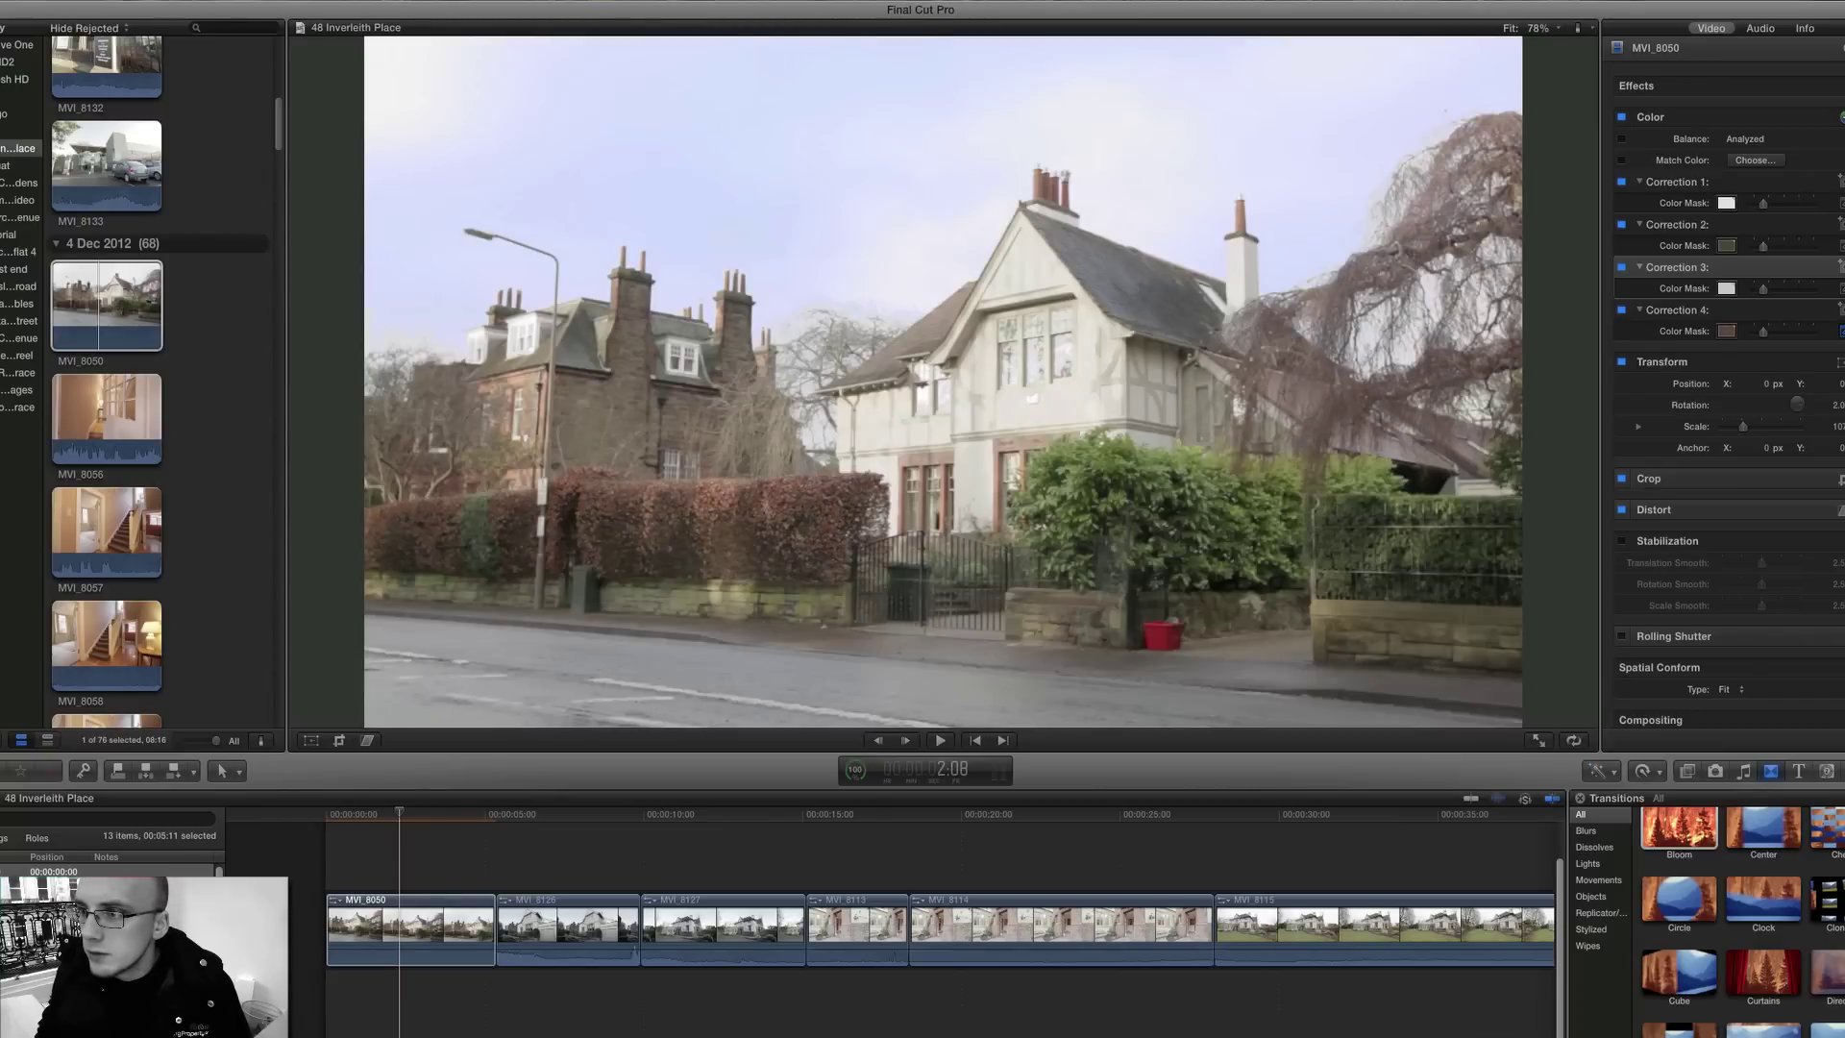
click(1841, 331)
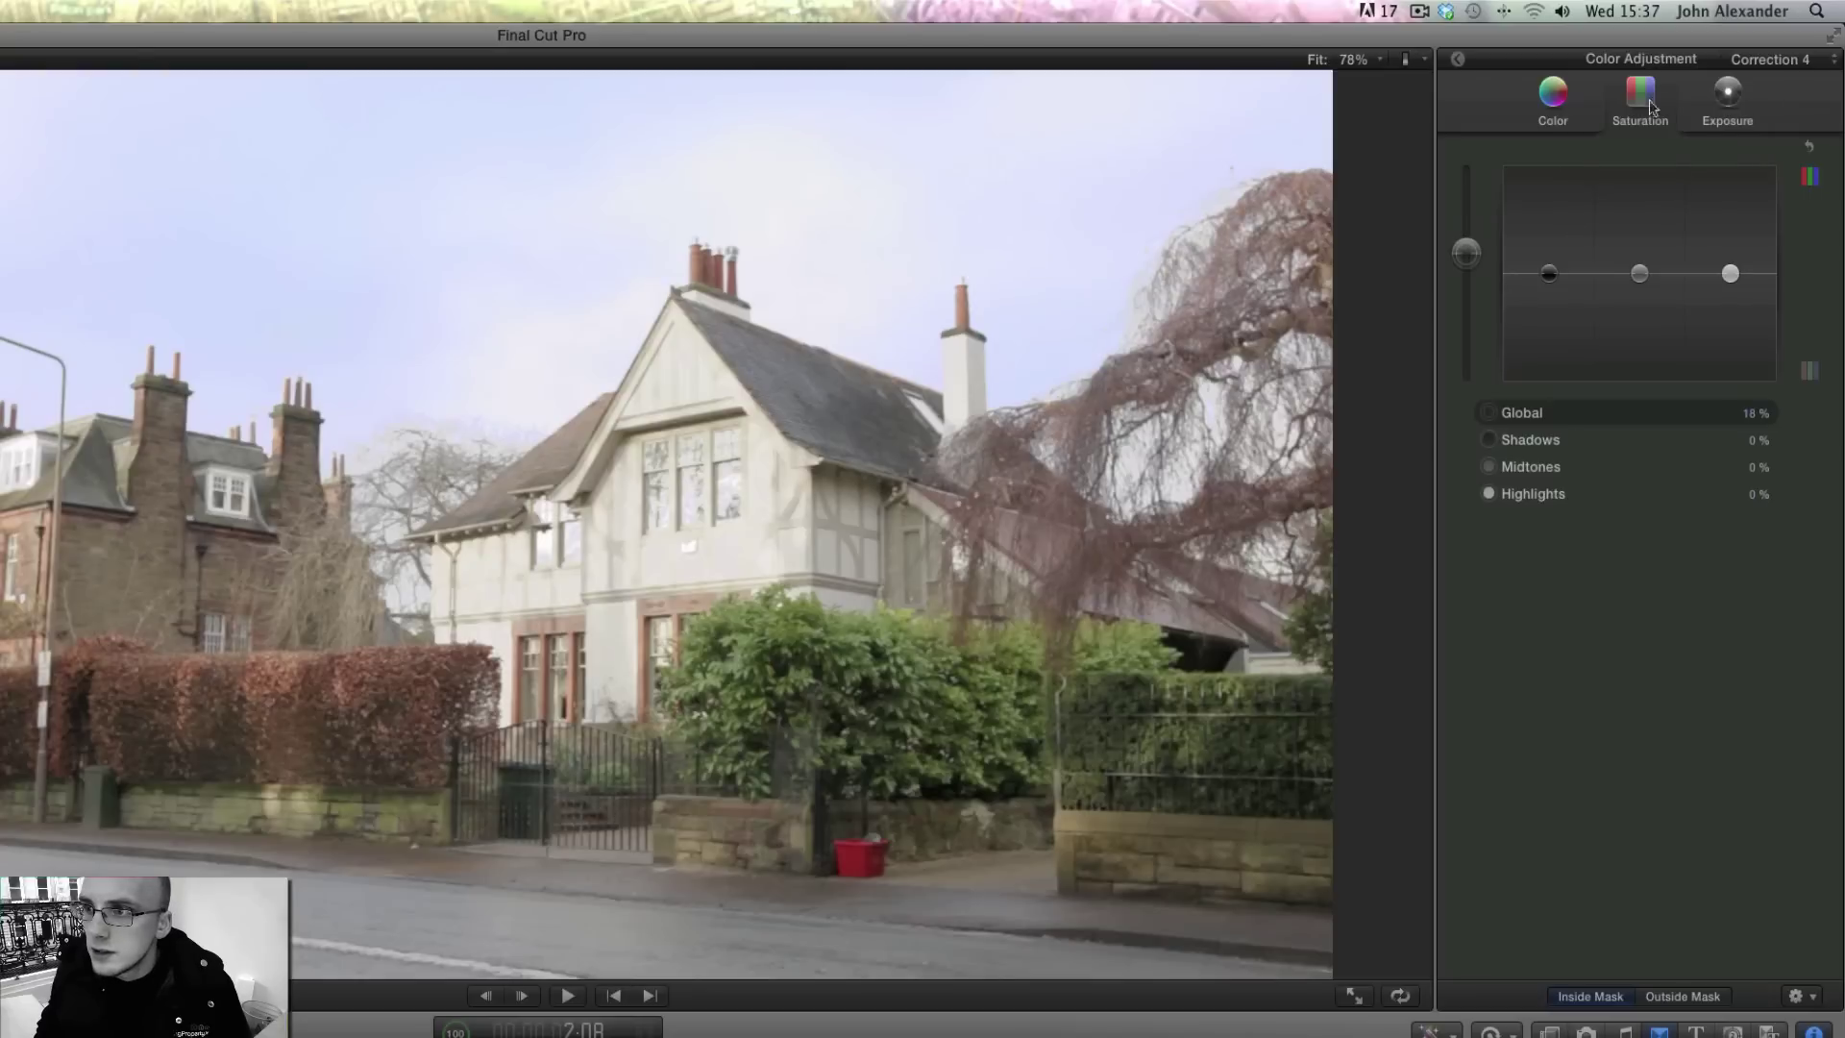
click(1691, 65)
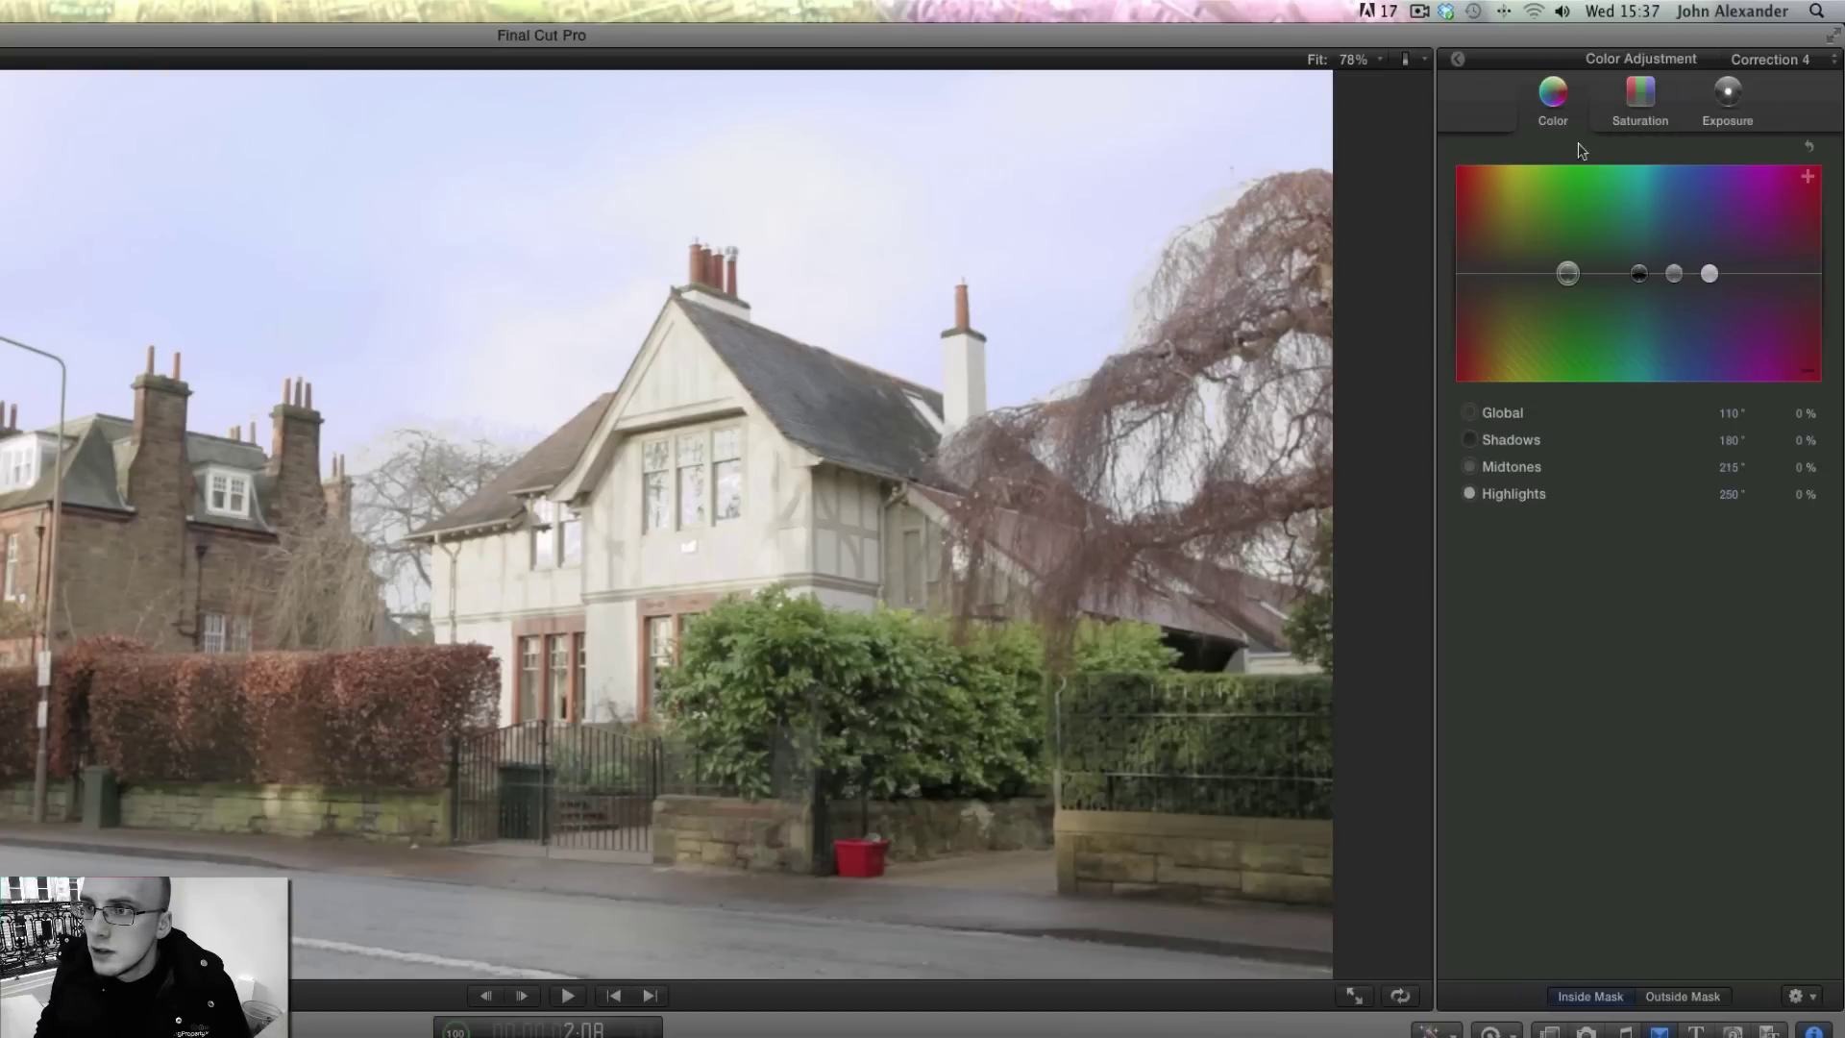
drag(1676, 275, 1680, 289)
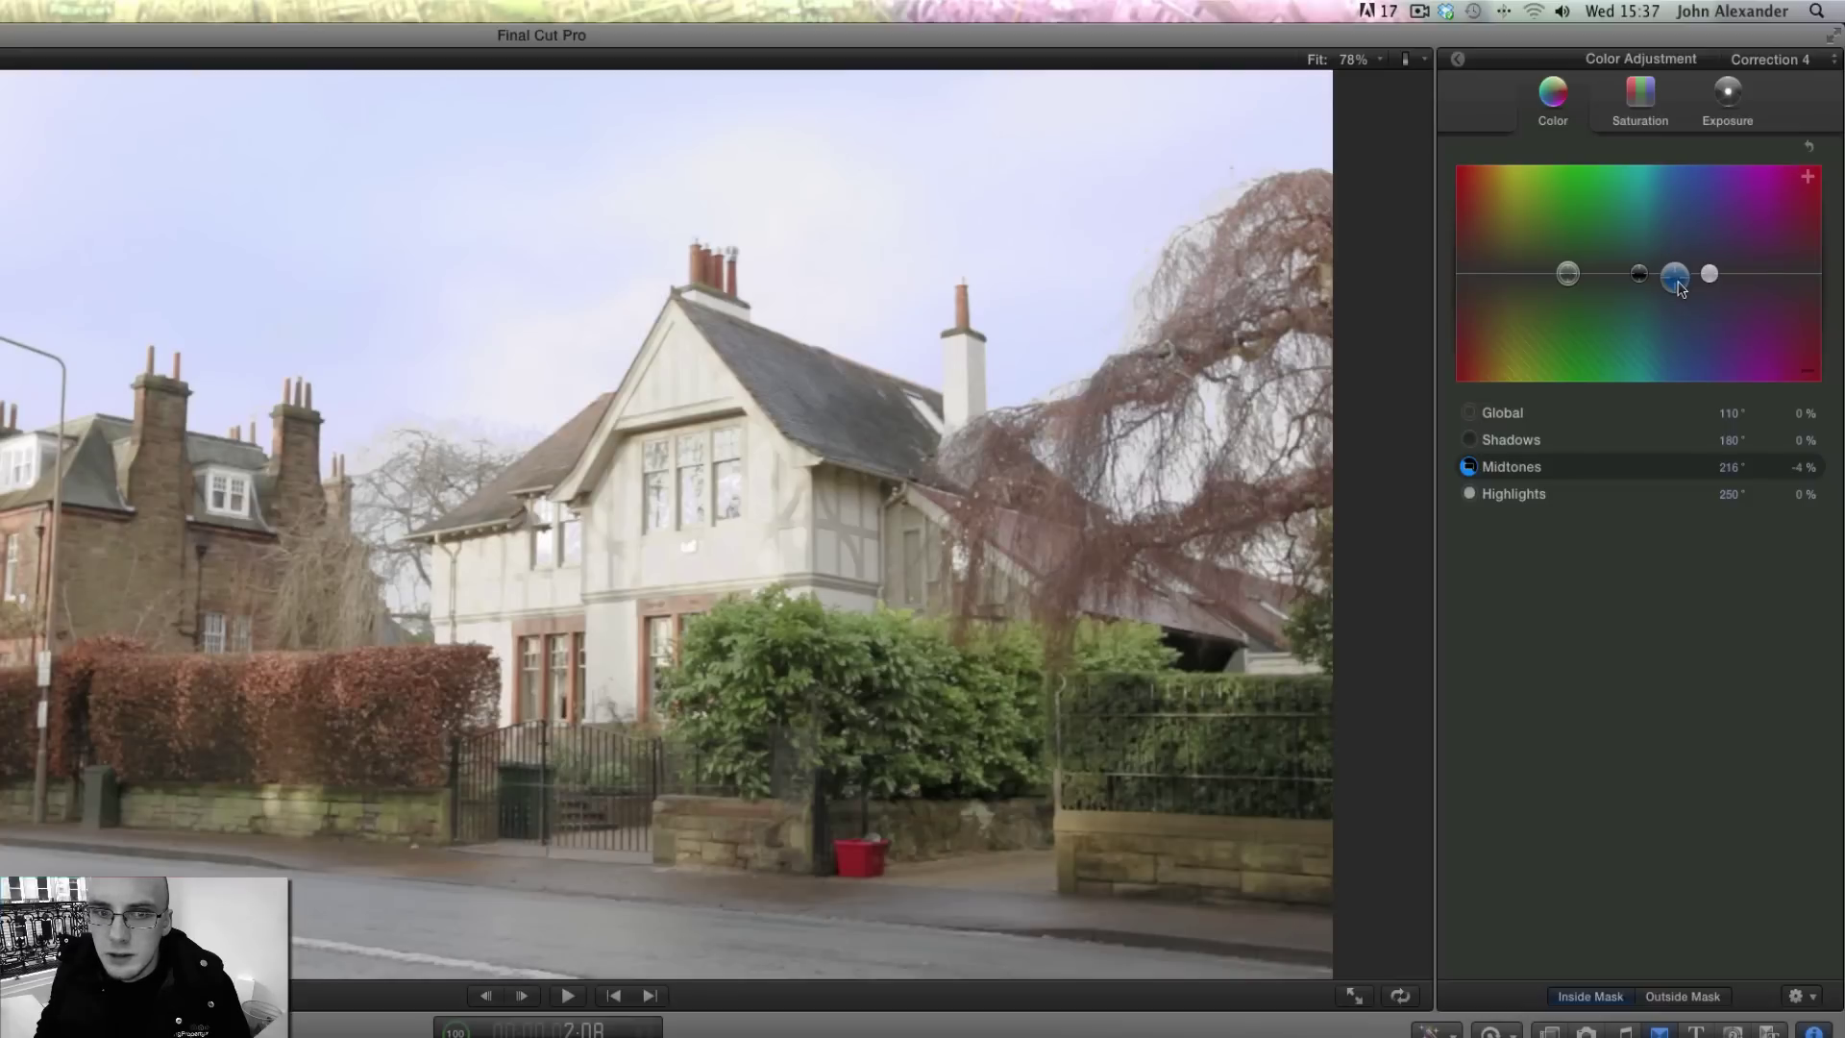
click(1727, 96)
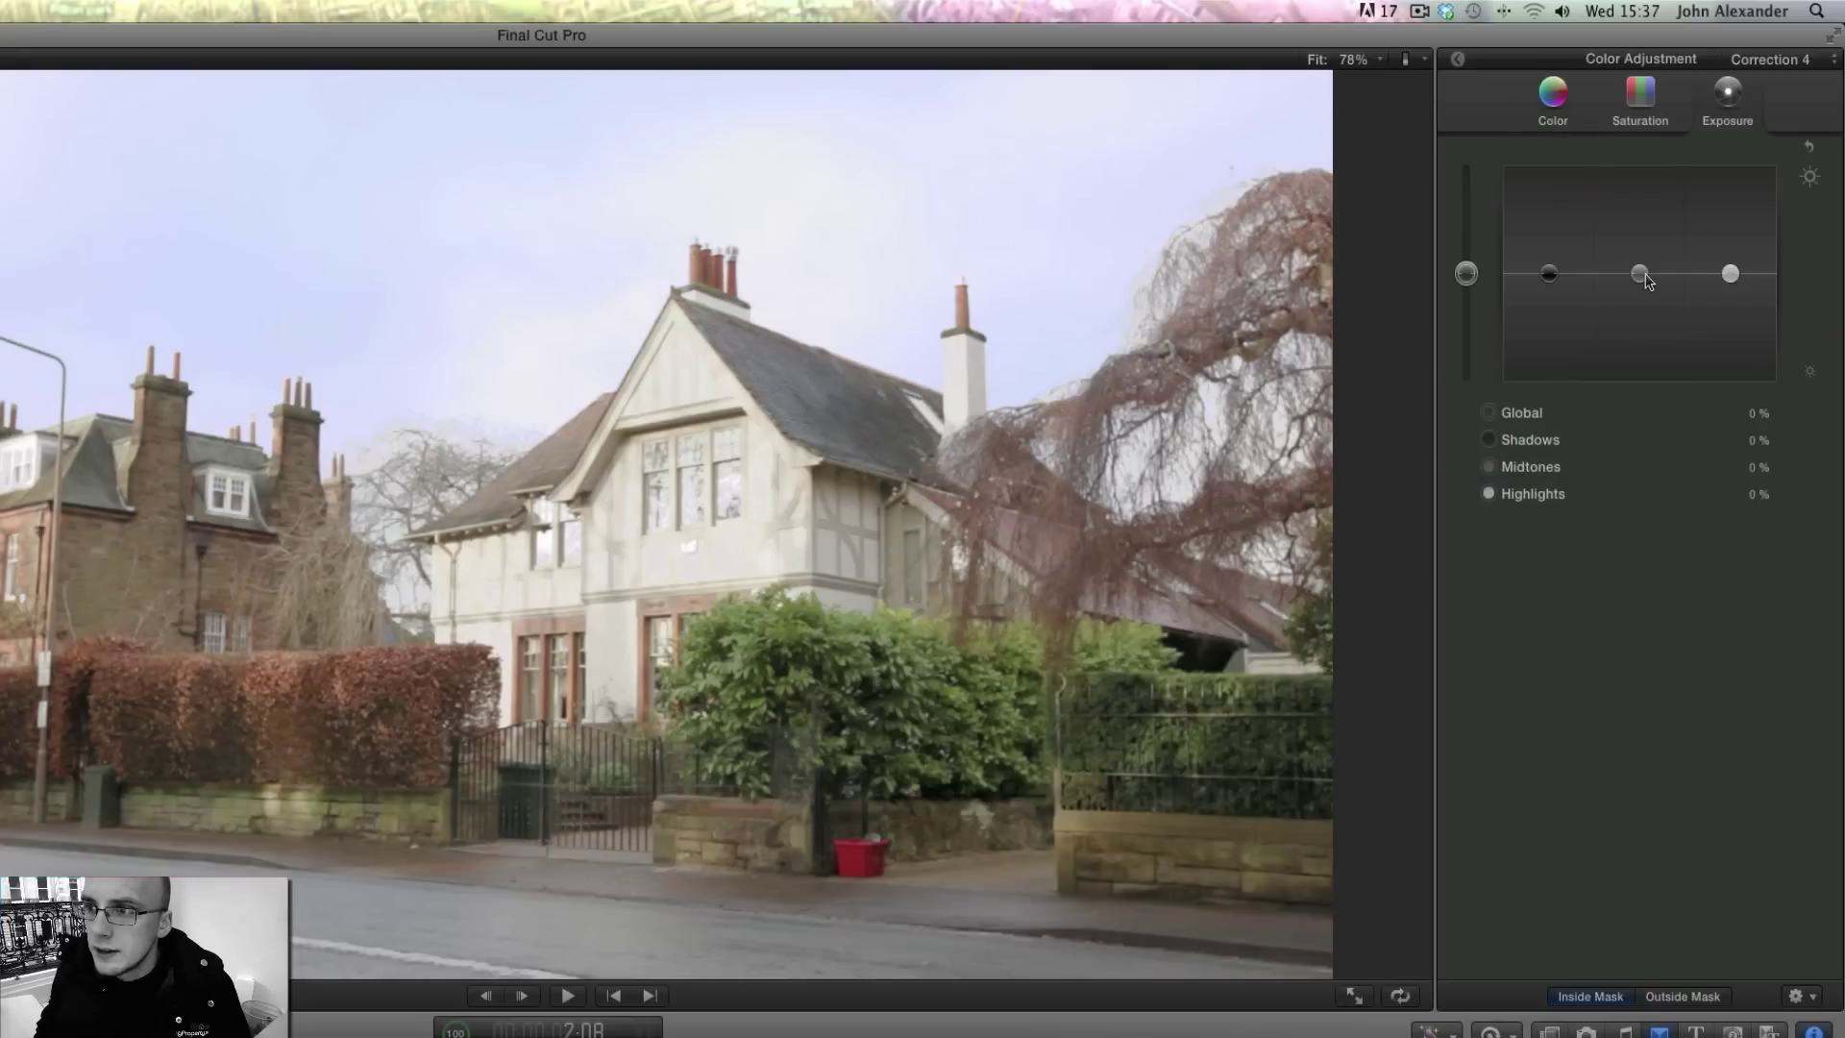
drag(1641, 281, 1649, 276)
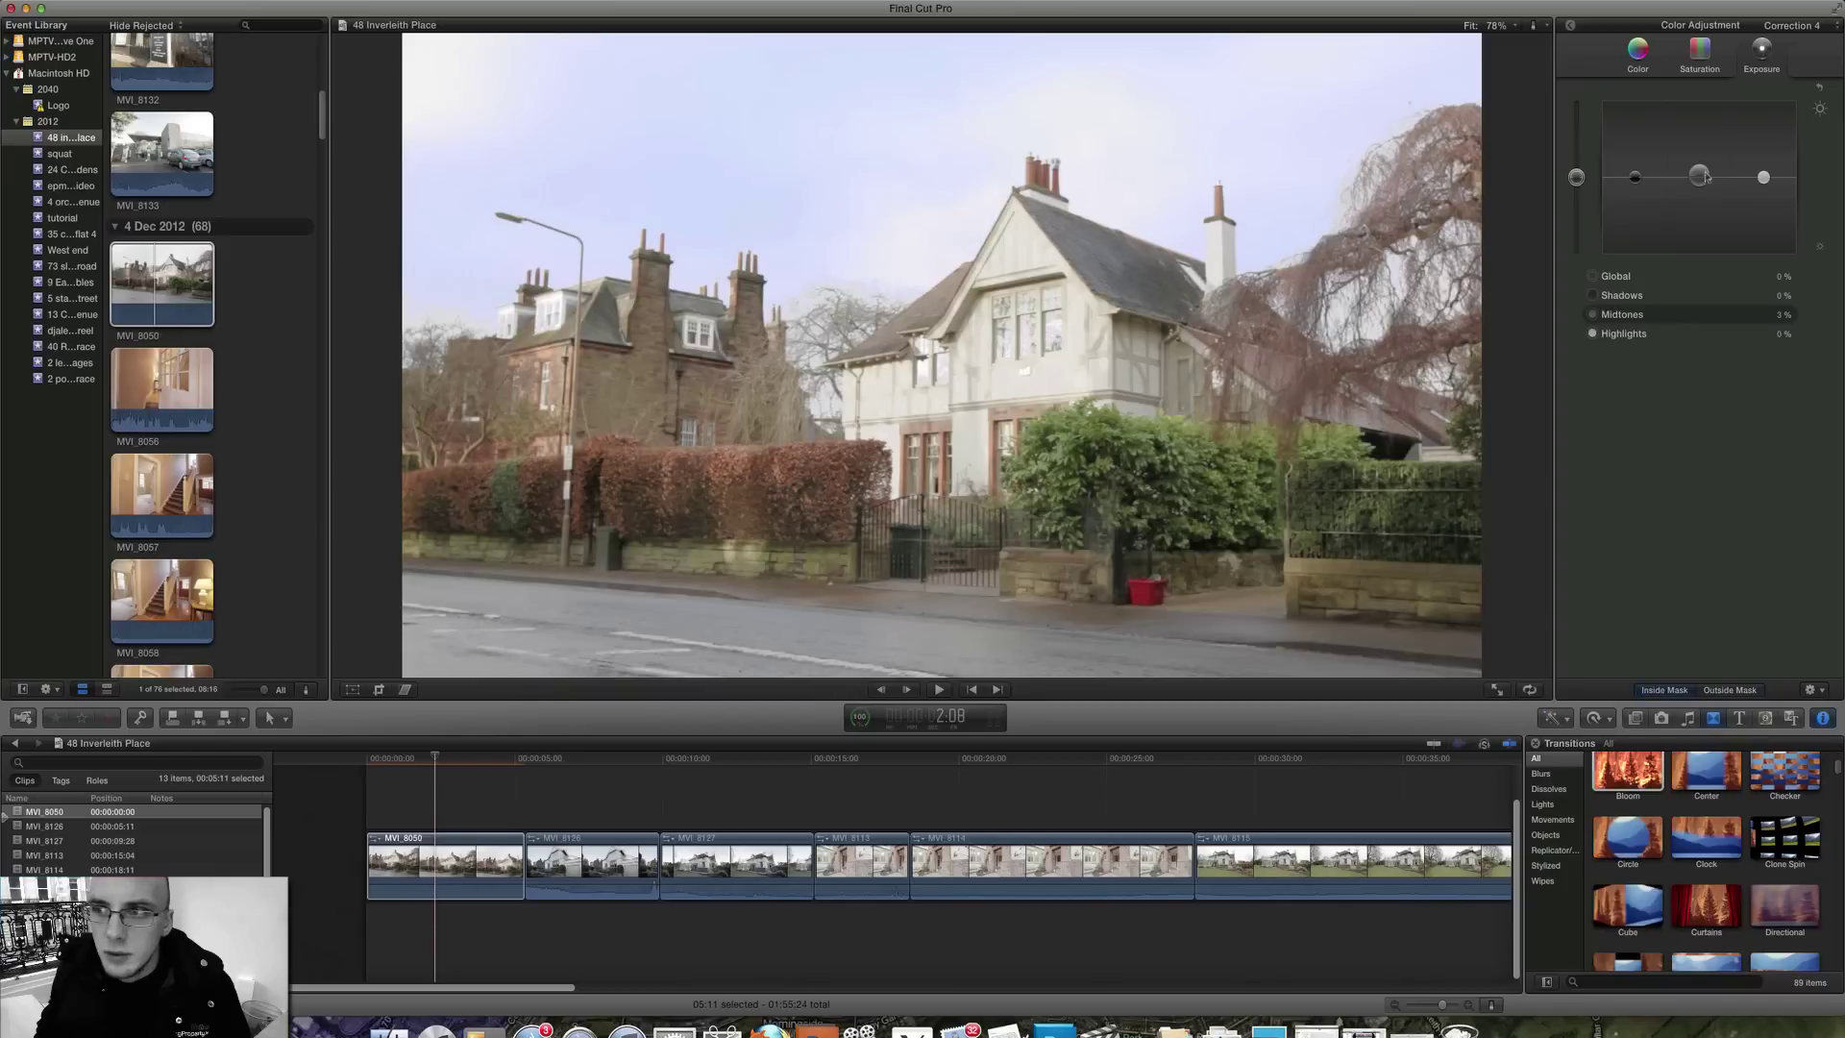
click(1572, 27)
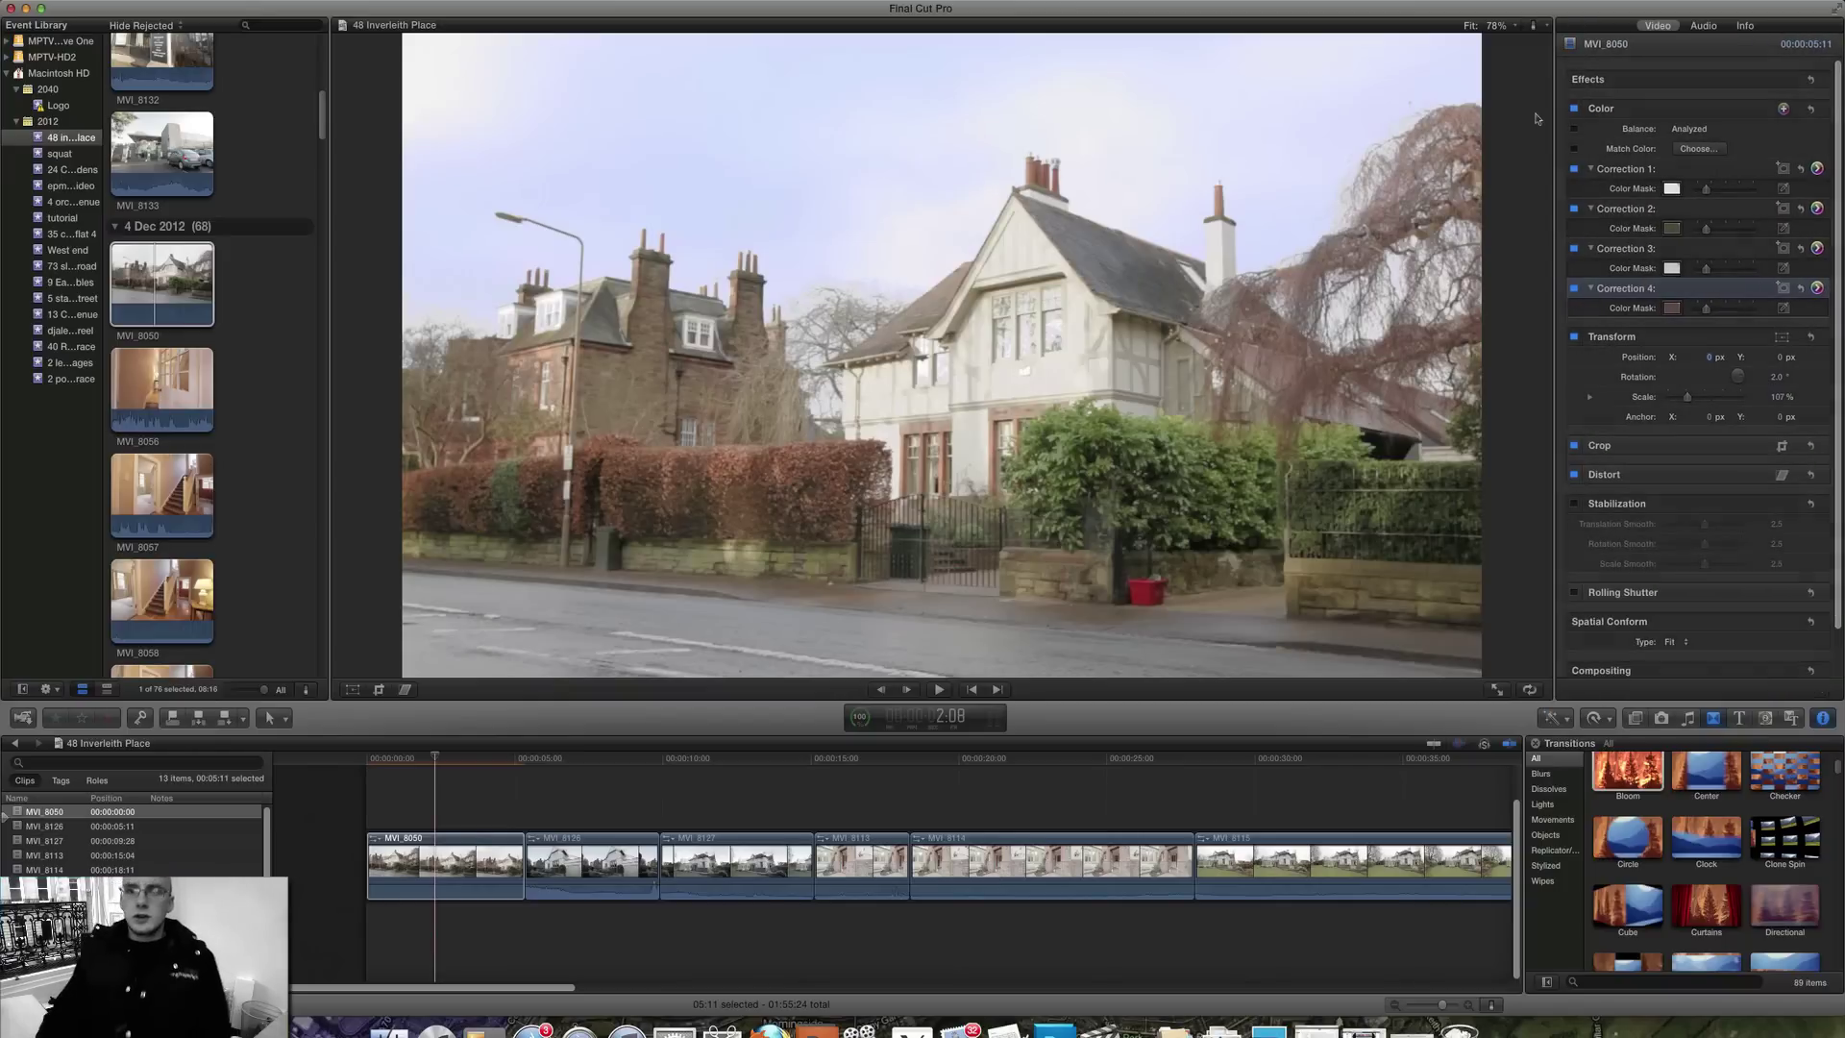
click(367, 760)
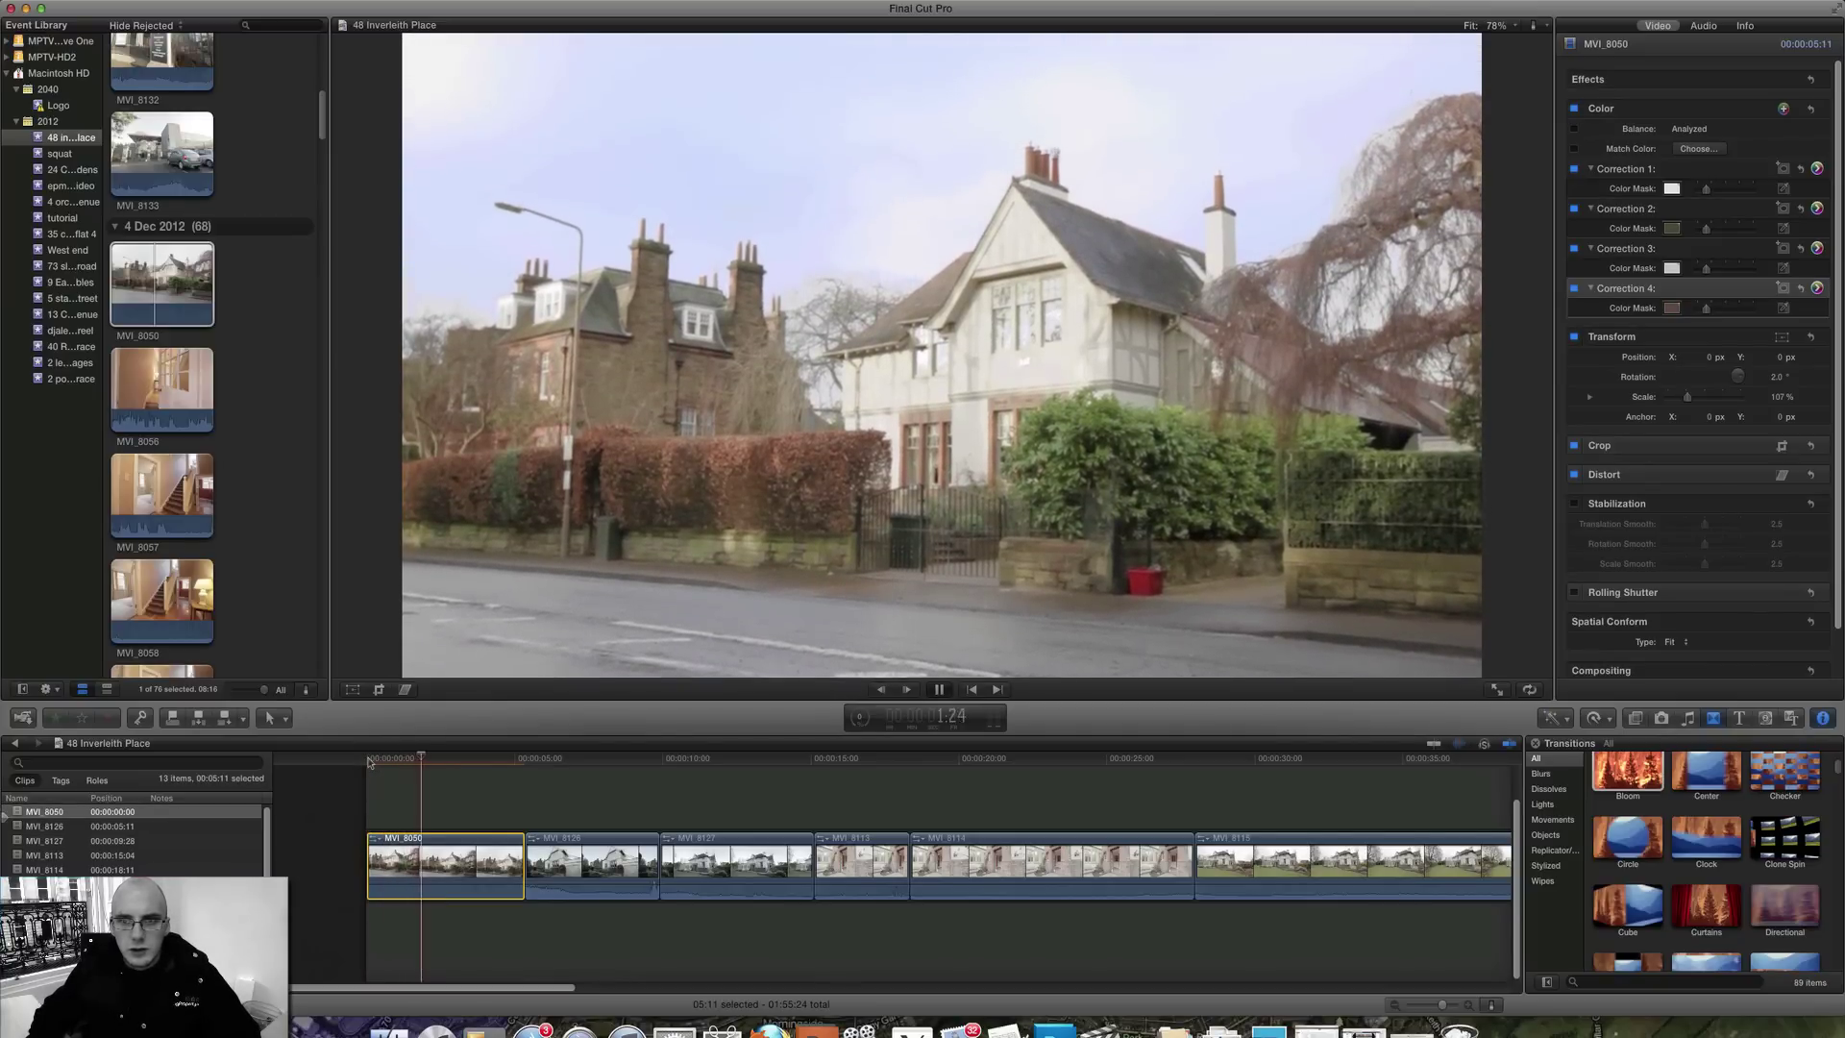
key(space)
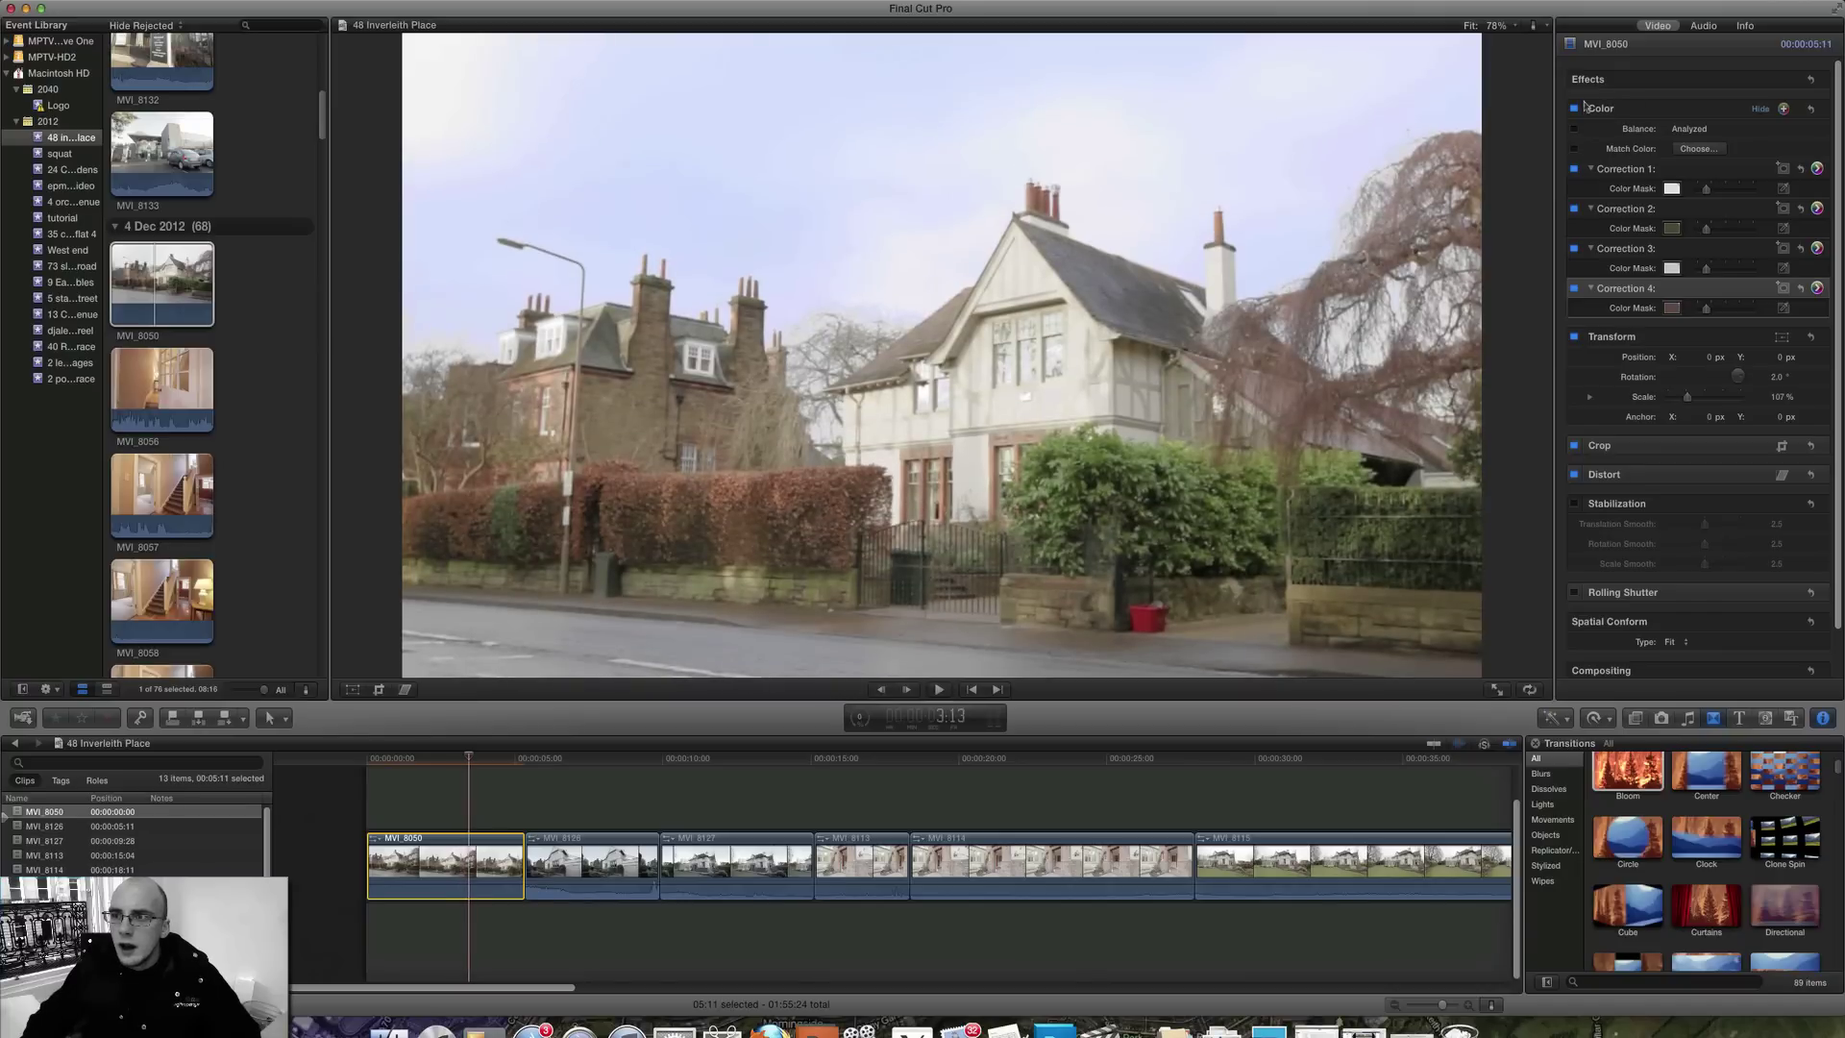
click(1574, 109)
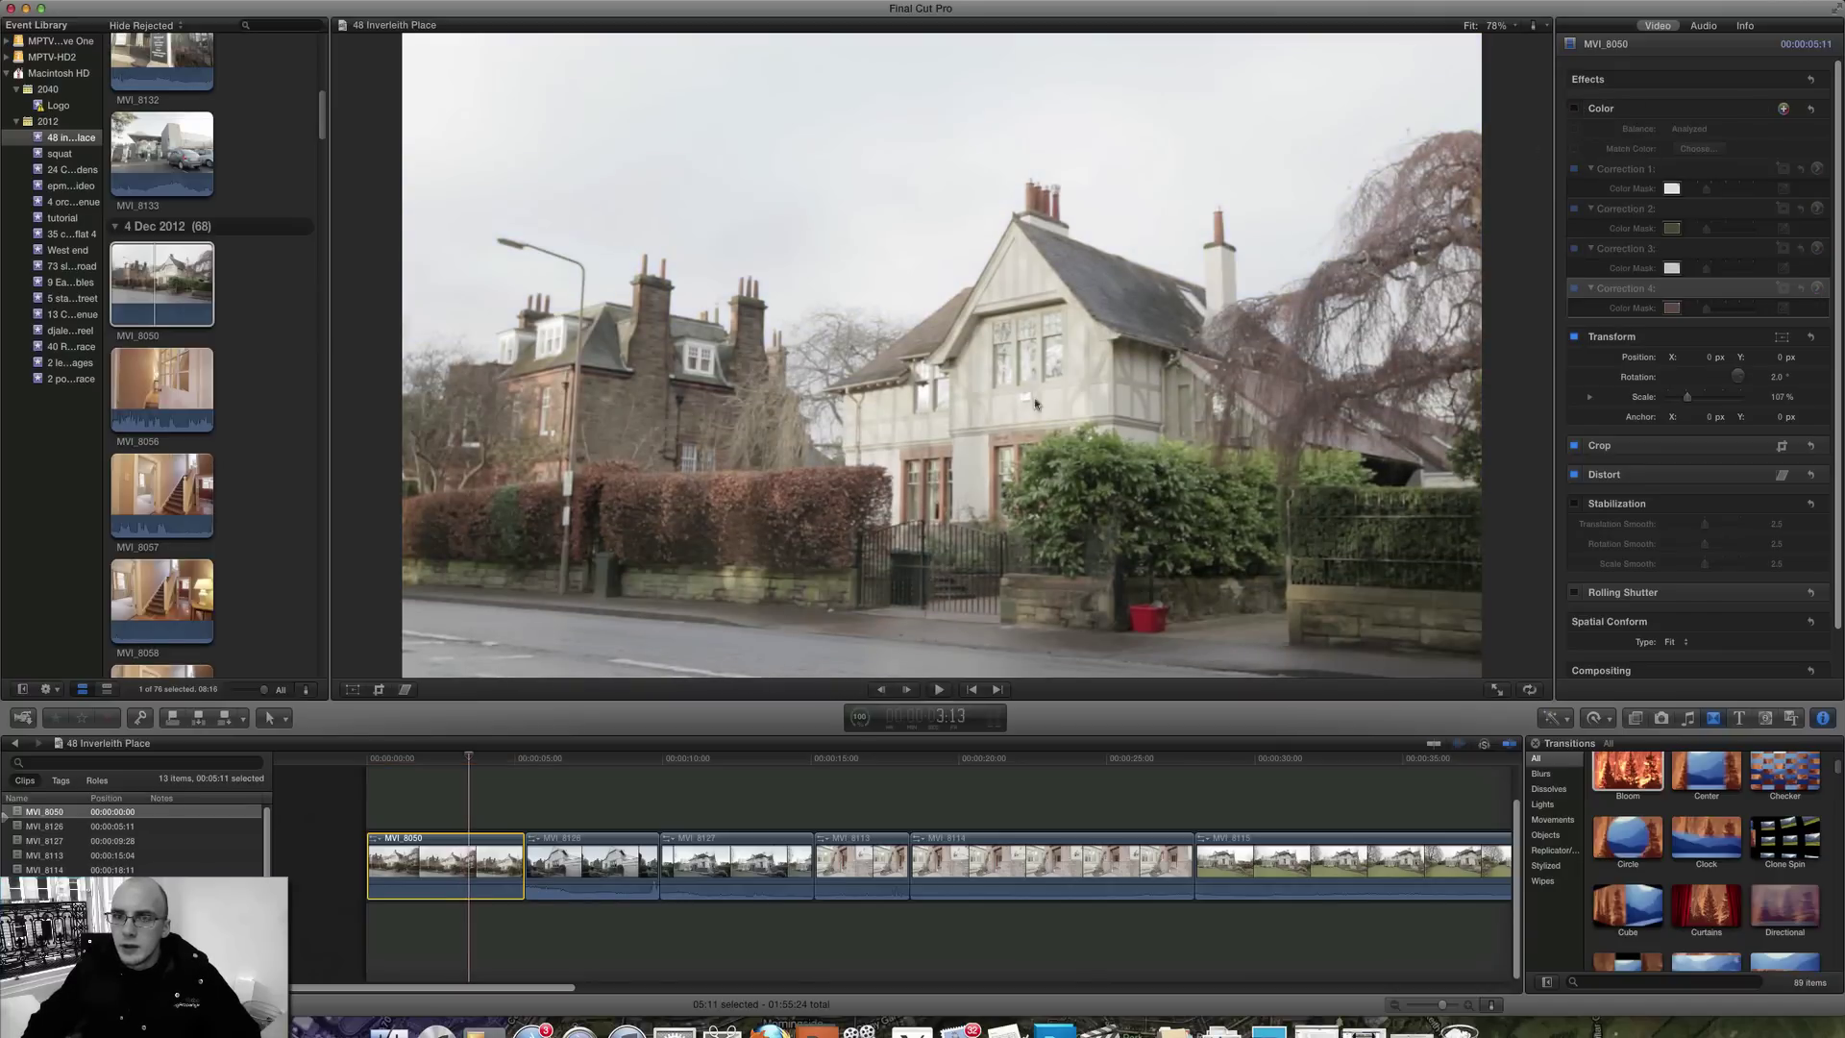
click(369, 760)
key(space)
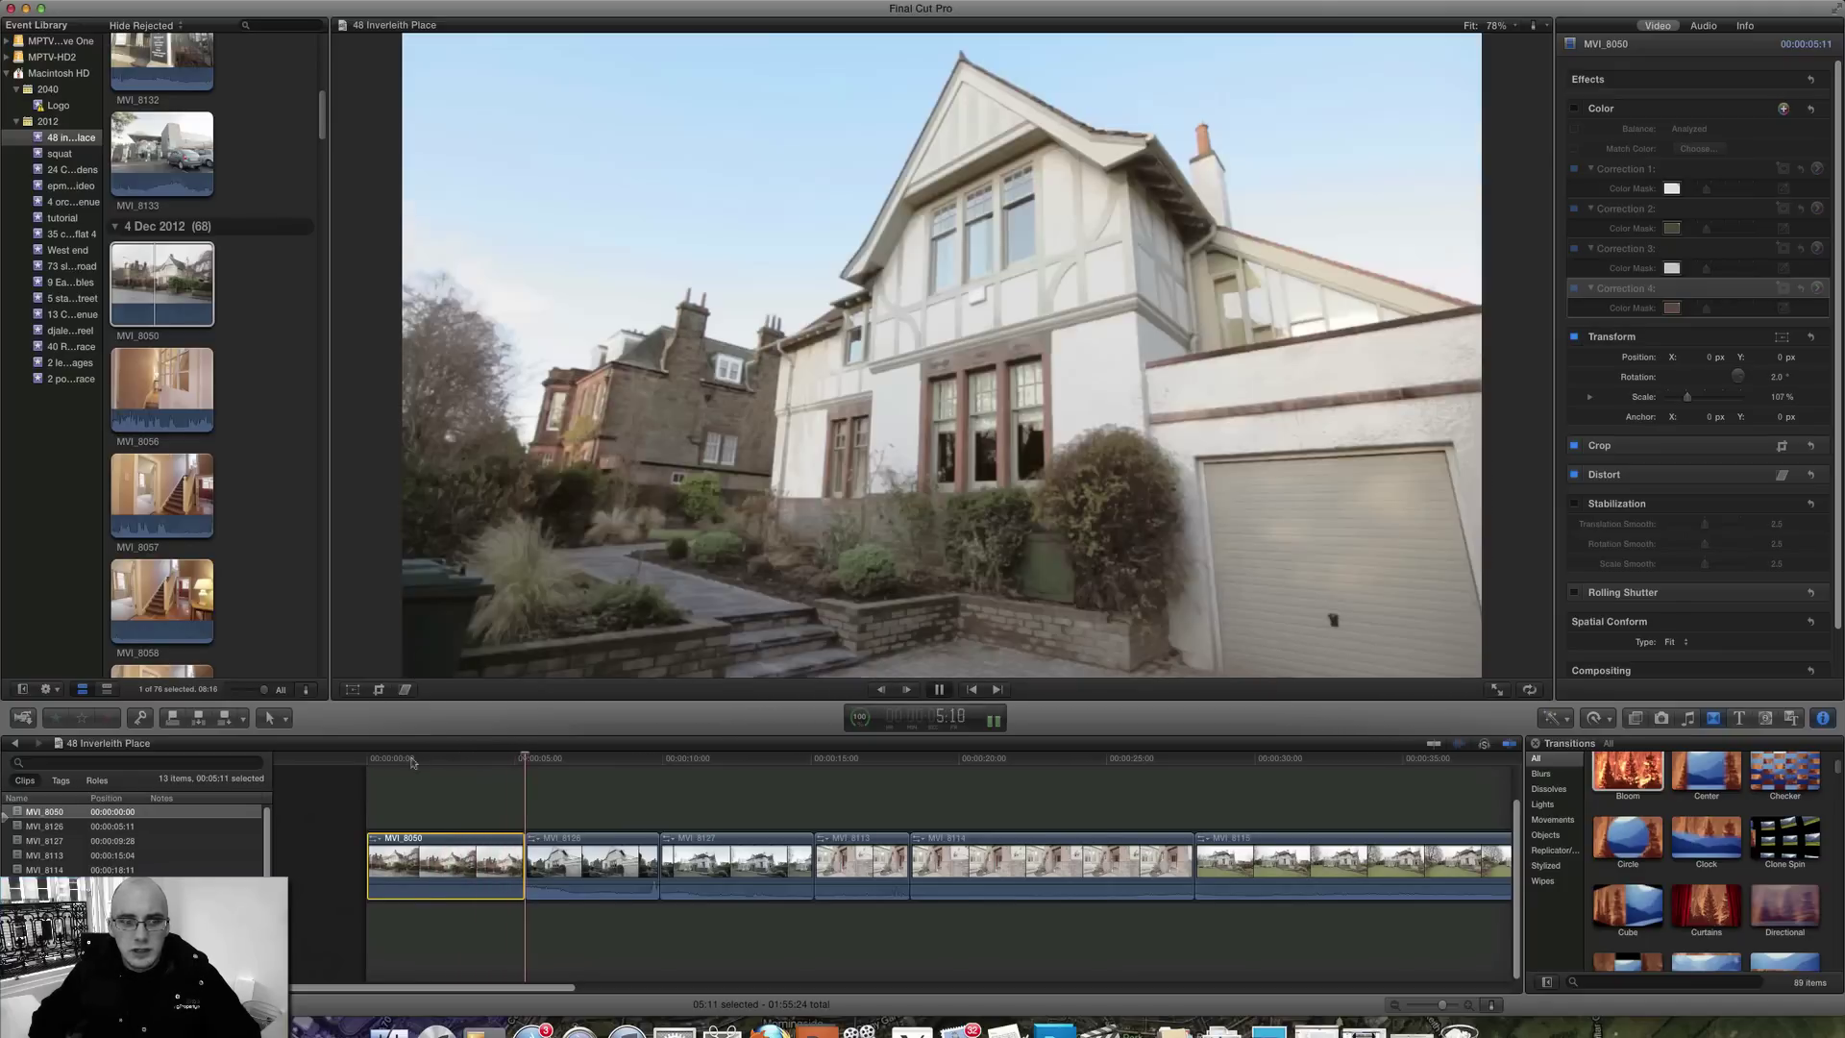
key(space)
click(378, 759)
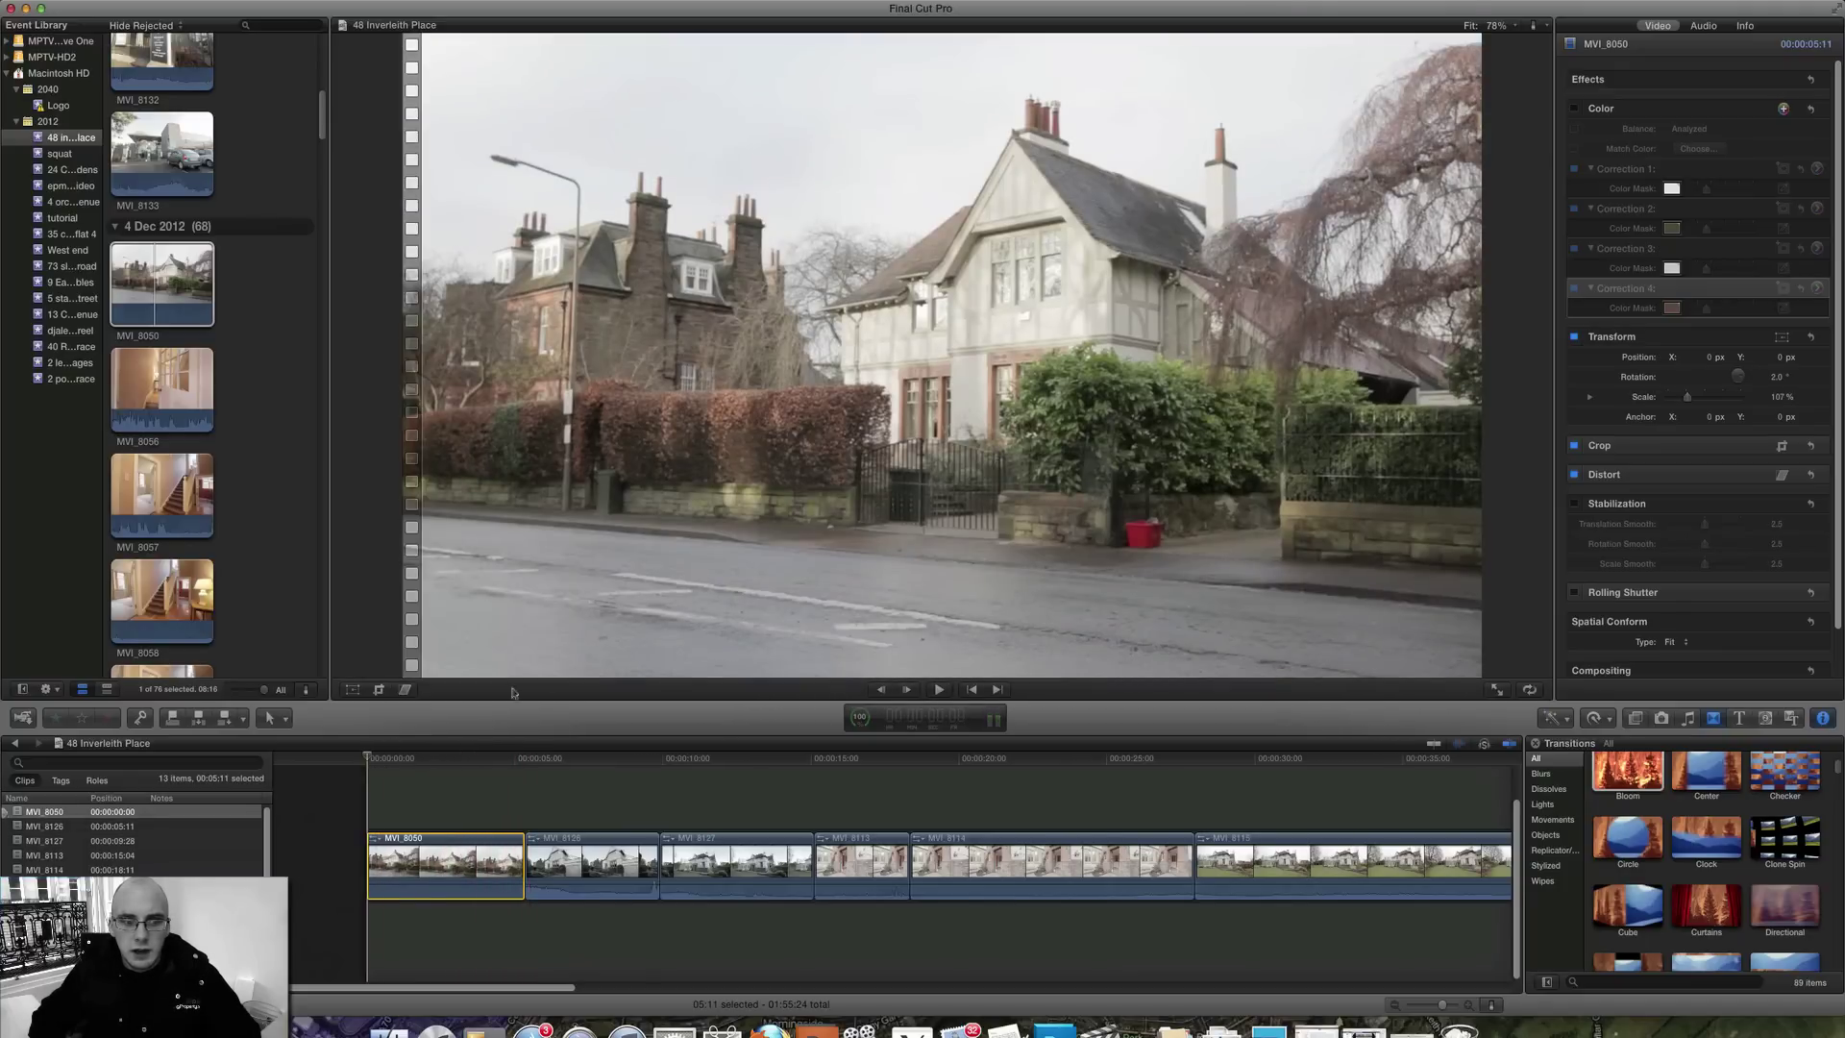
click(1574, 109)
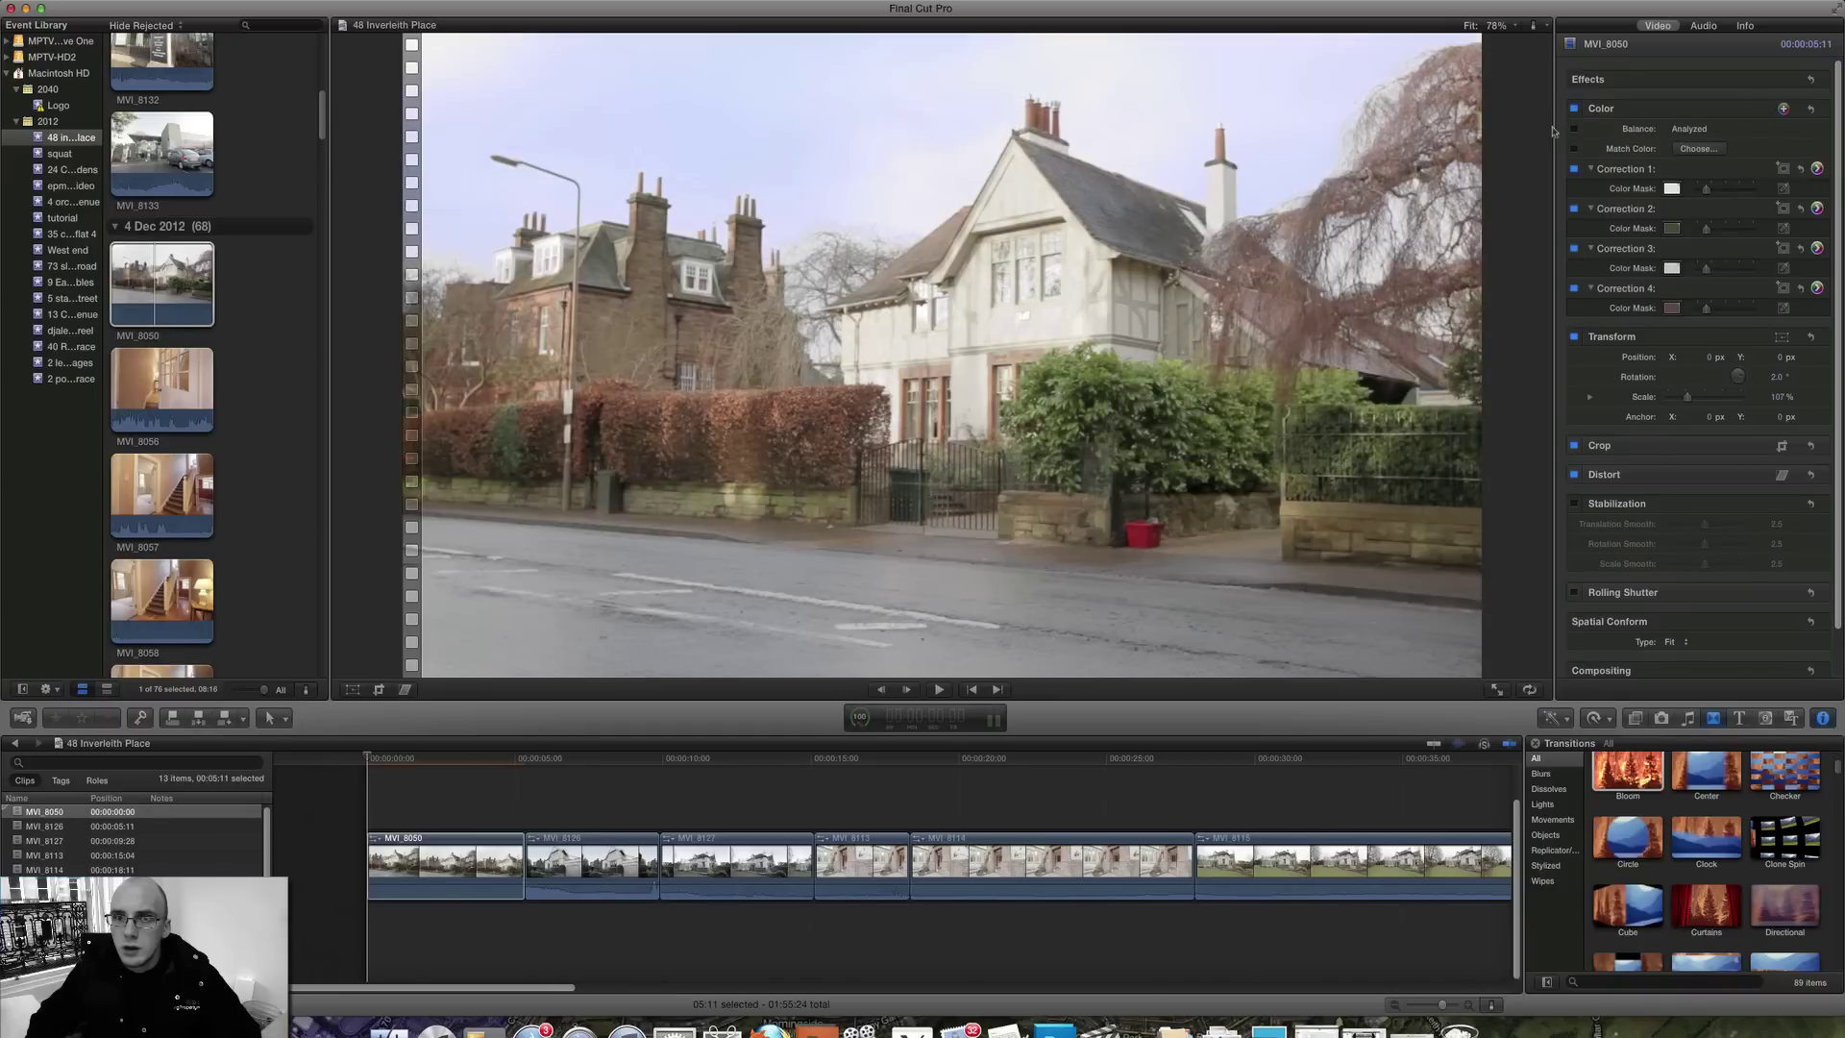
key(space)
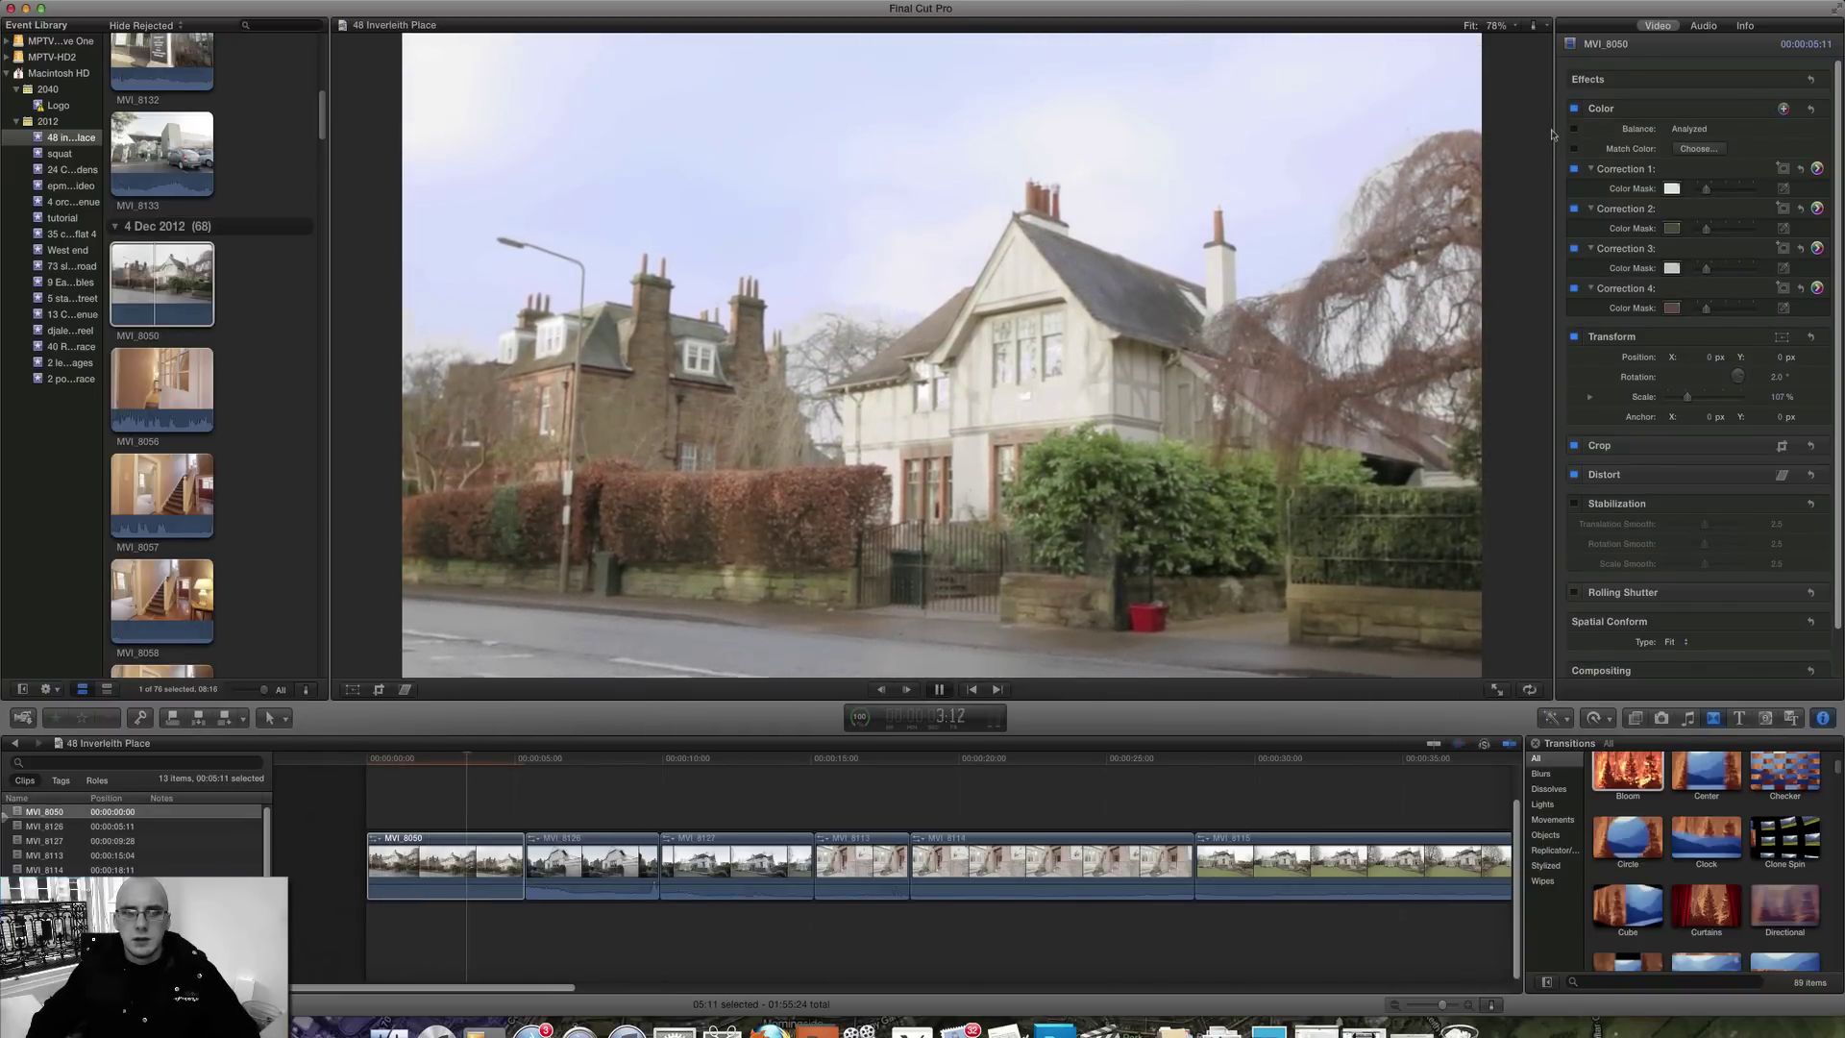
key(space)
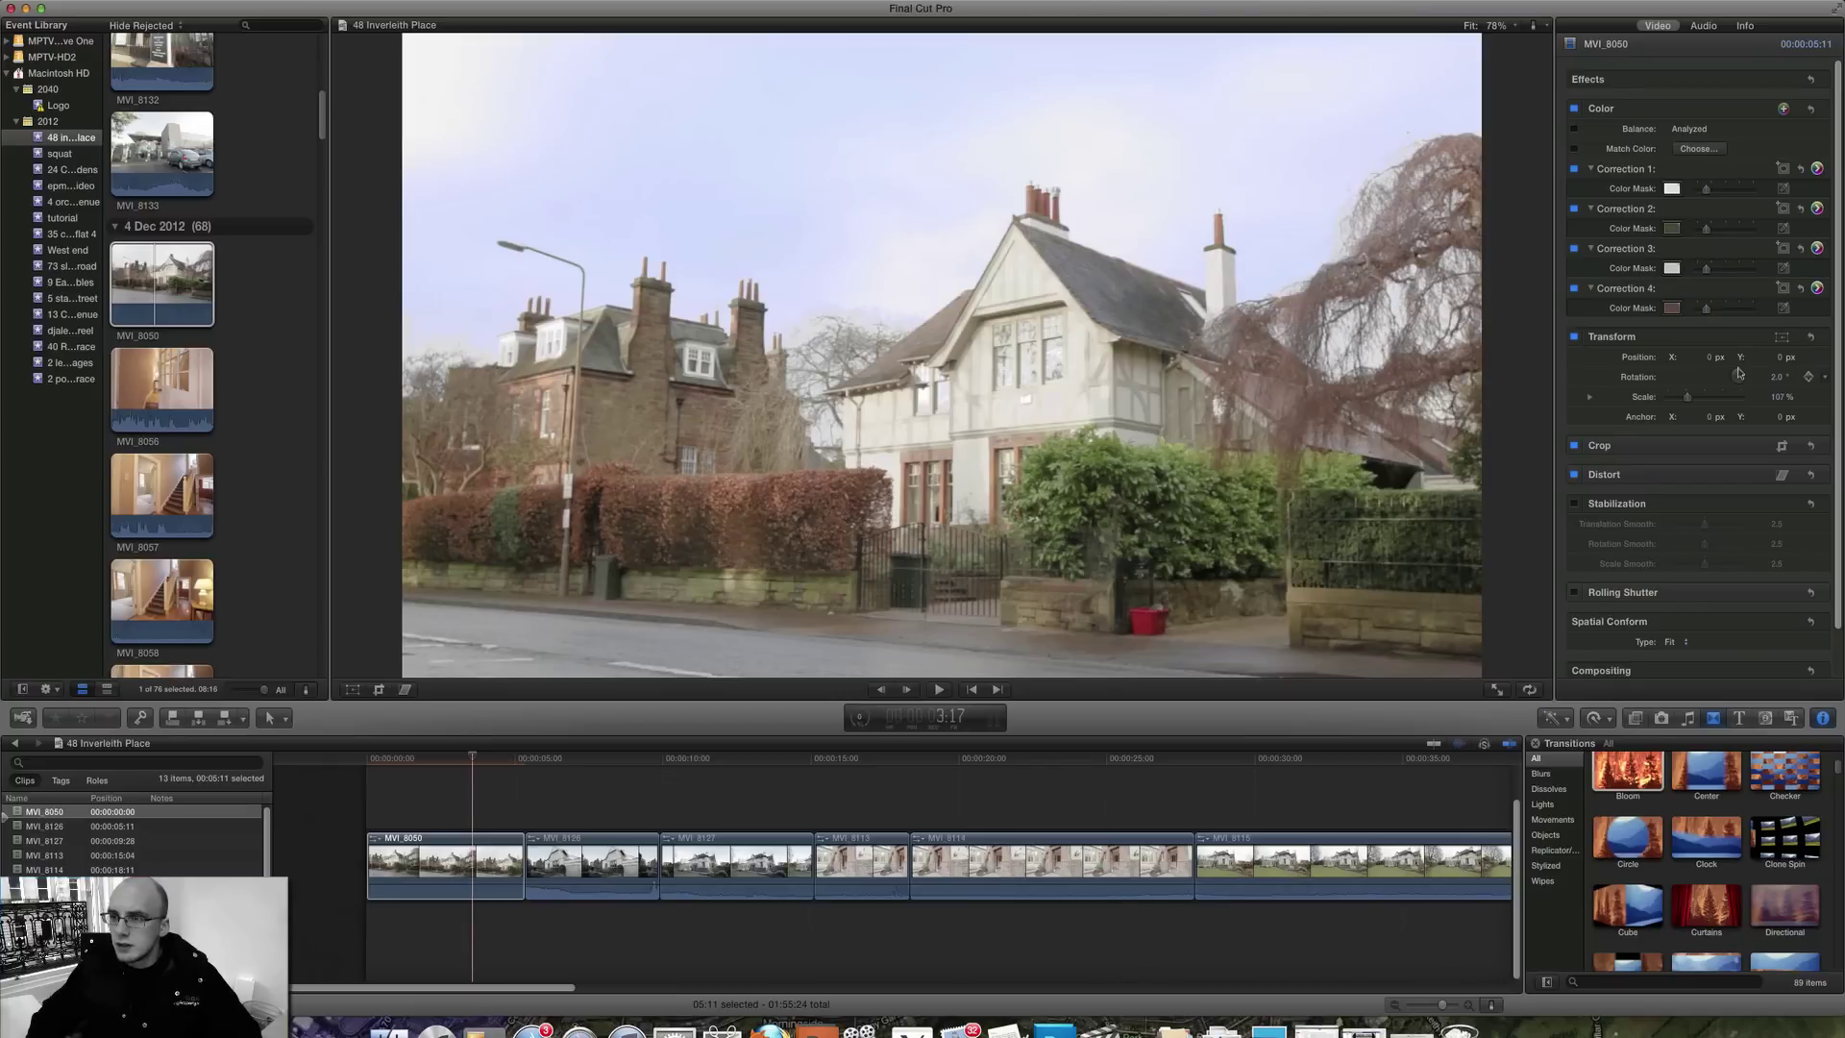
scroll(1743, 419, down, 3)
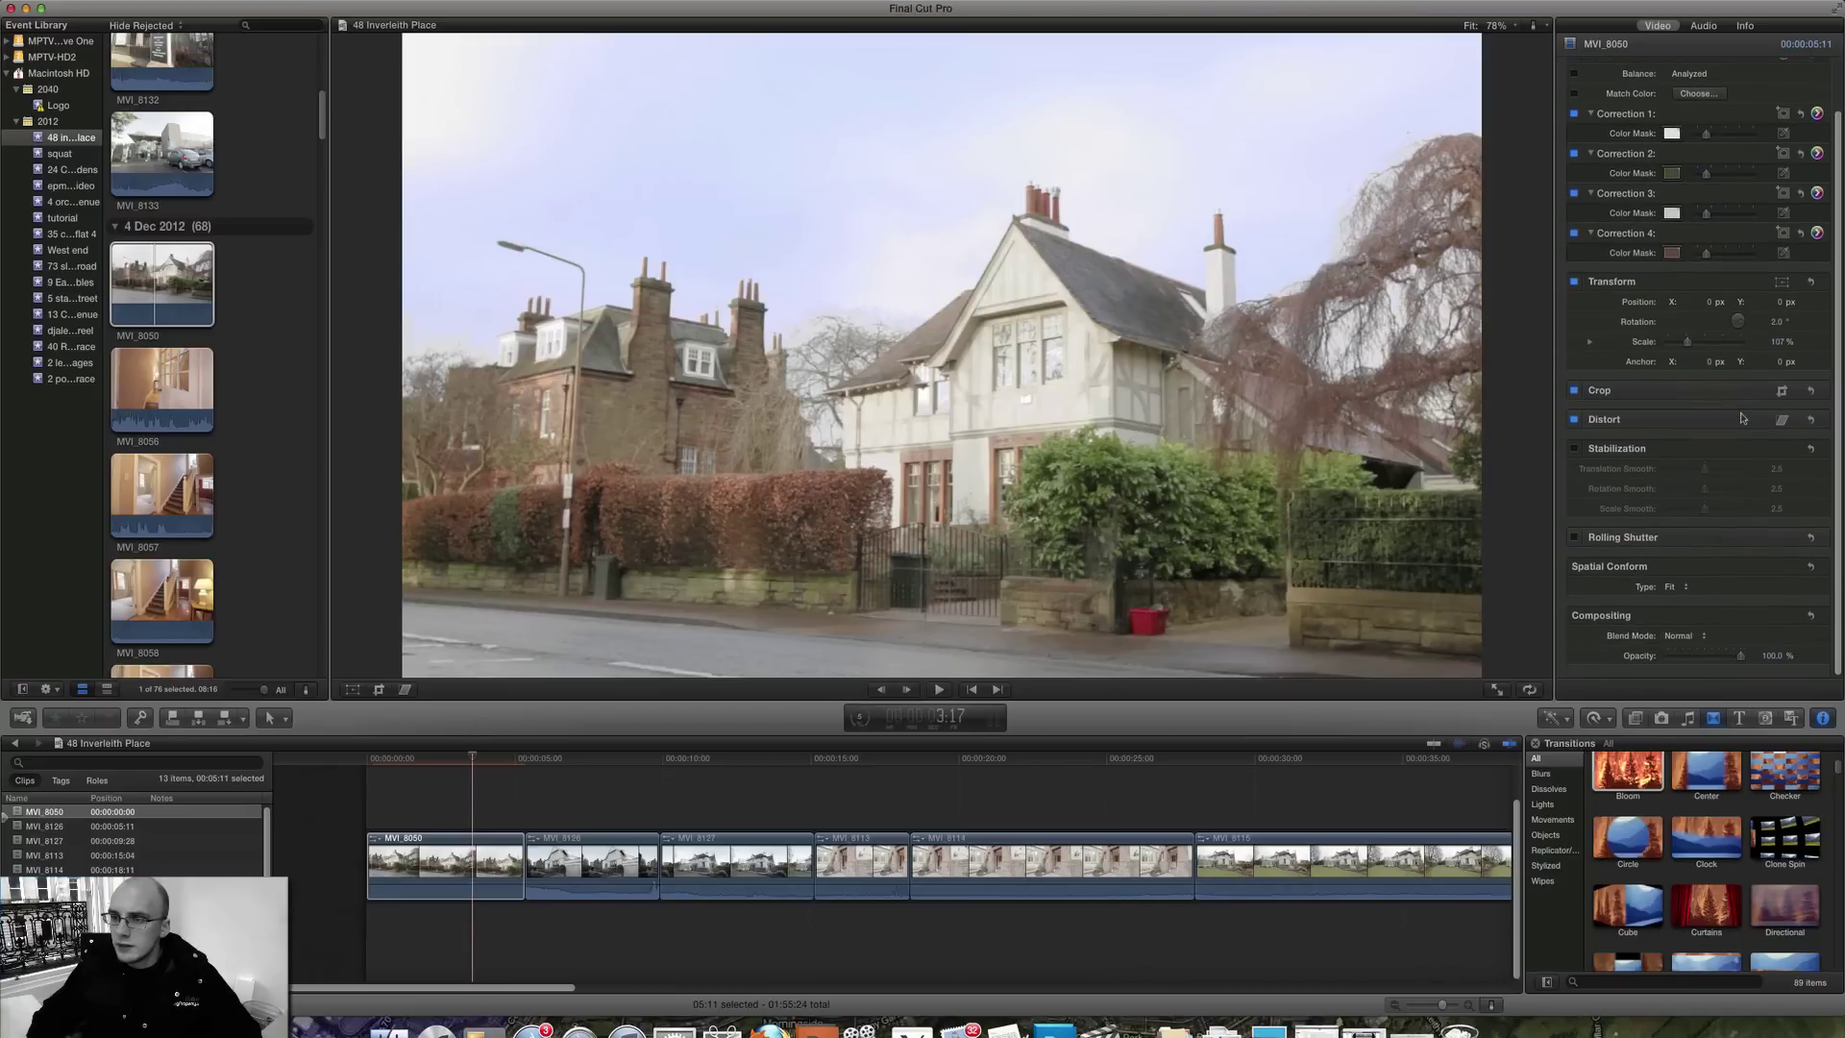